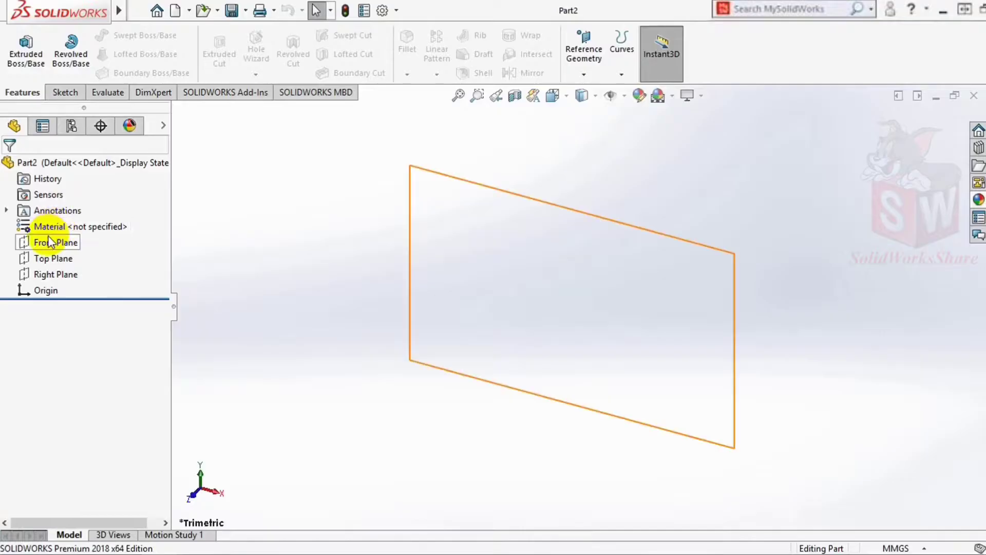
Step: Start a new sketch on the Front Plane, viewed normal to it
click(45, 247)
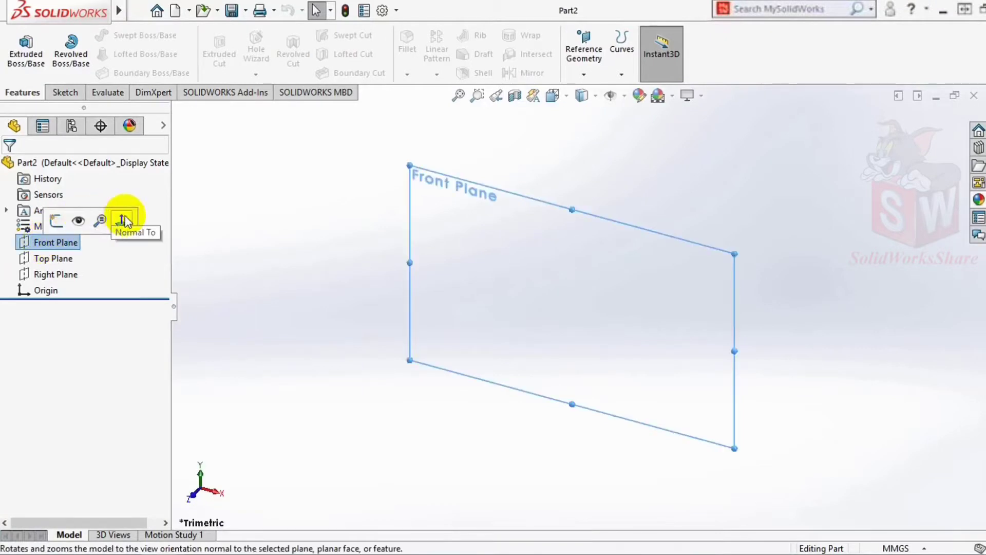
click(126, 220)
click(19, 49)
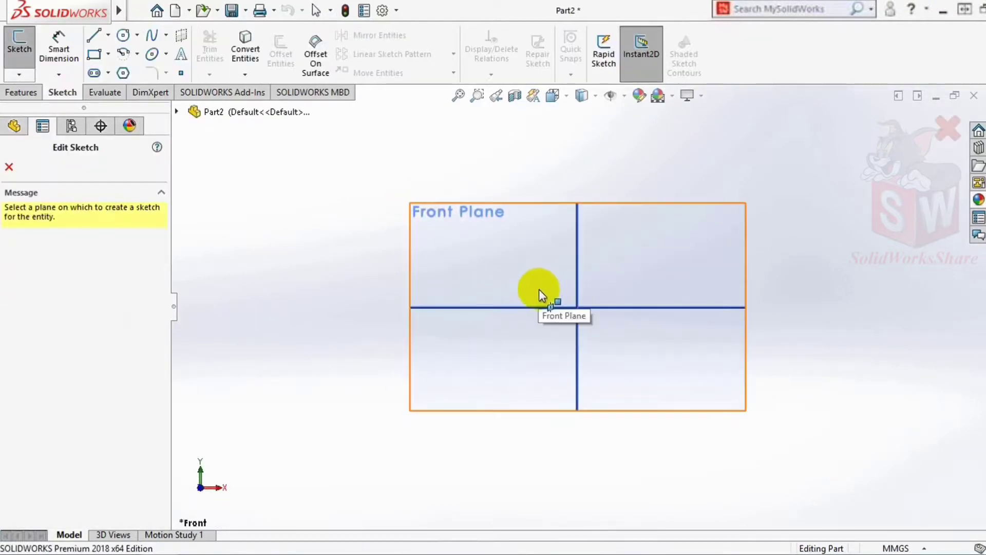
click(539, 291)
Step: Draw a circle centred on the origin and begin inserting a sketch picture from E:\game
drag(578, 307, 591, 330)
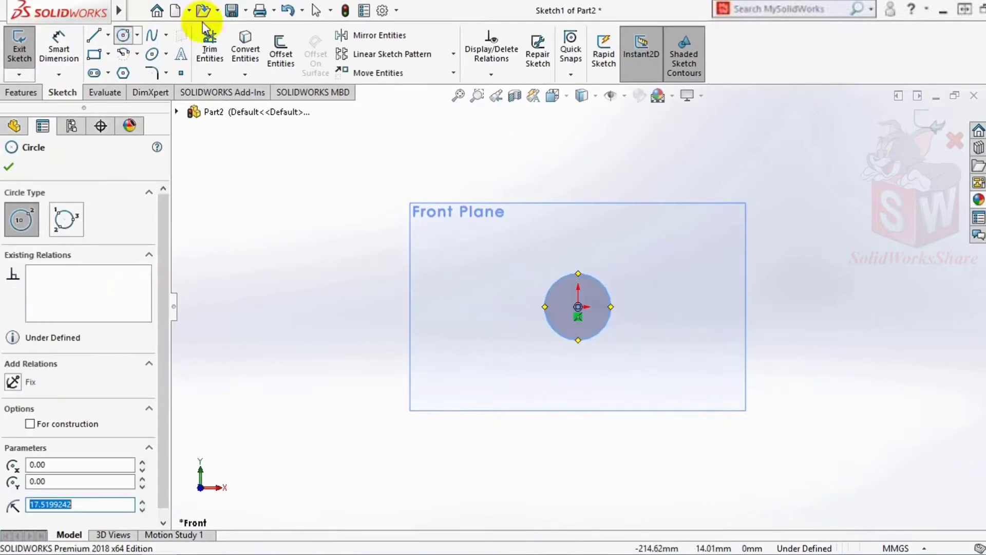
click(254, 10)
mouse_move(288, 395)
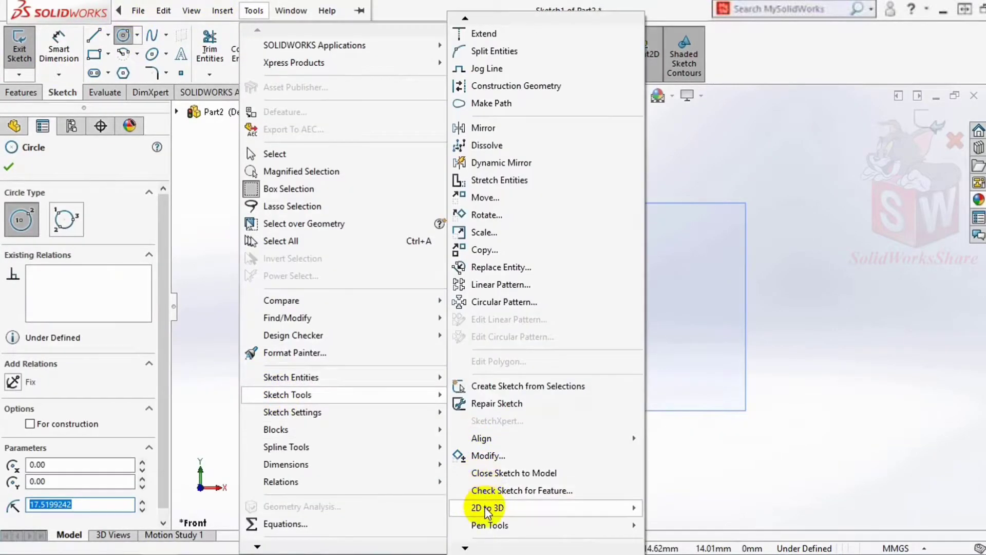
click(465, 532)
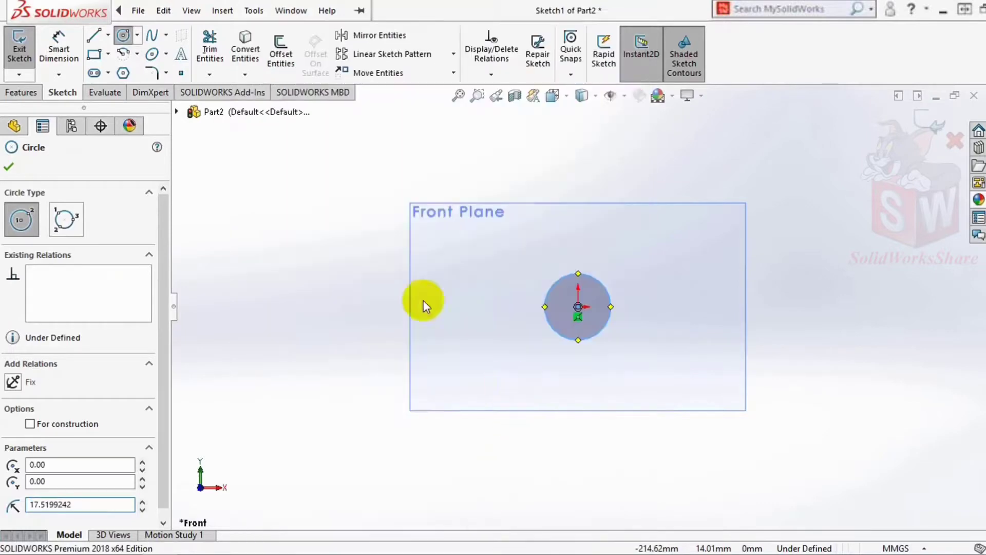
Step: Load the rifle JPG as a sketch picture and centre it above the origin
click(358, 337)
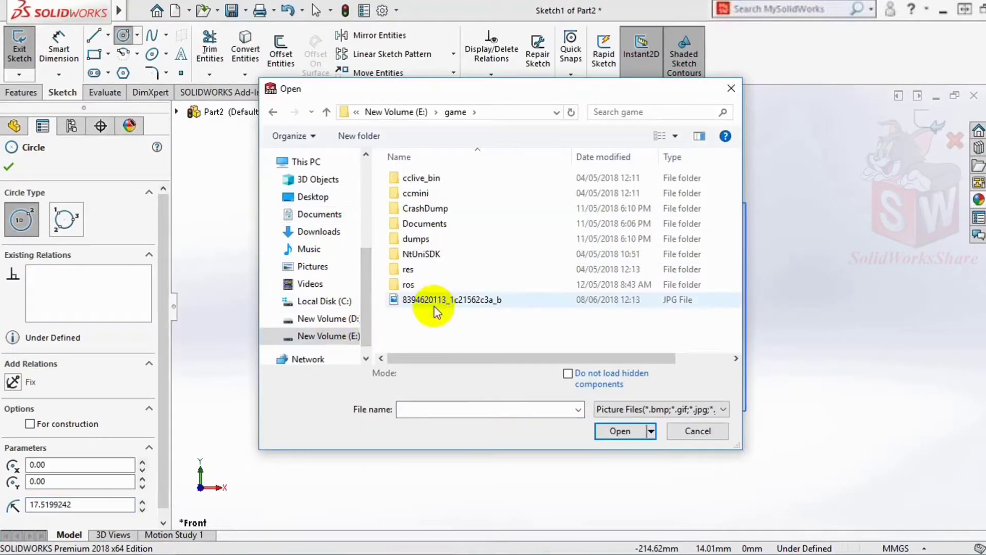
click(436, 300)
click(616, 430)
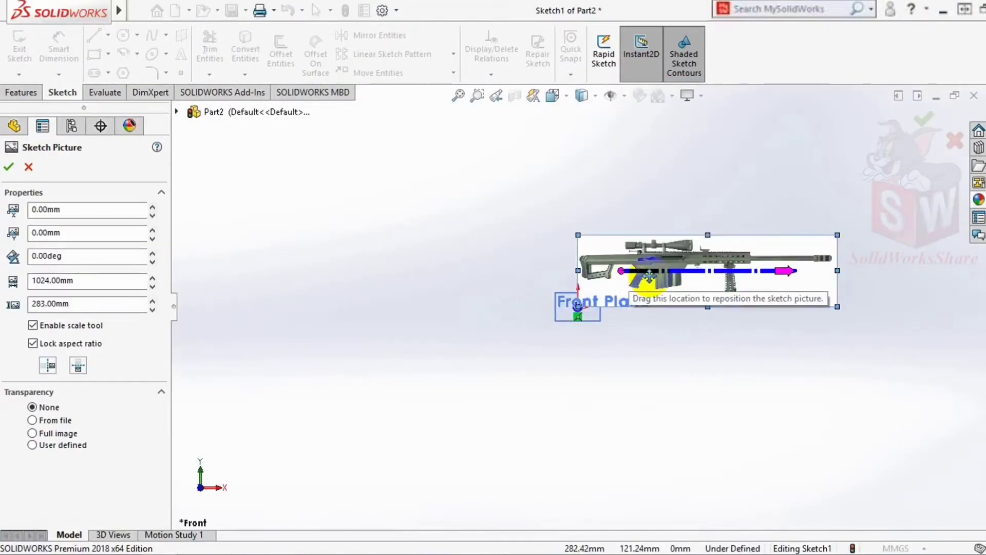
mouse_move(649, 276)
mouse_down()
mouse_move(501, 292)
mouse_move(536, 270)
mouse_up()
scroll(581, 268, up, 2)
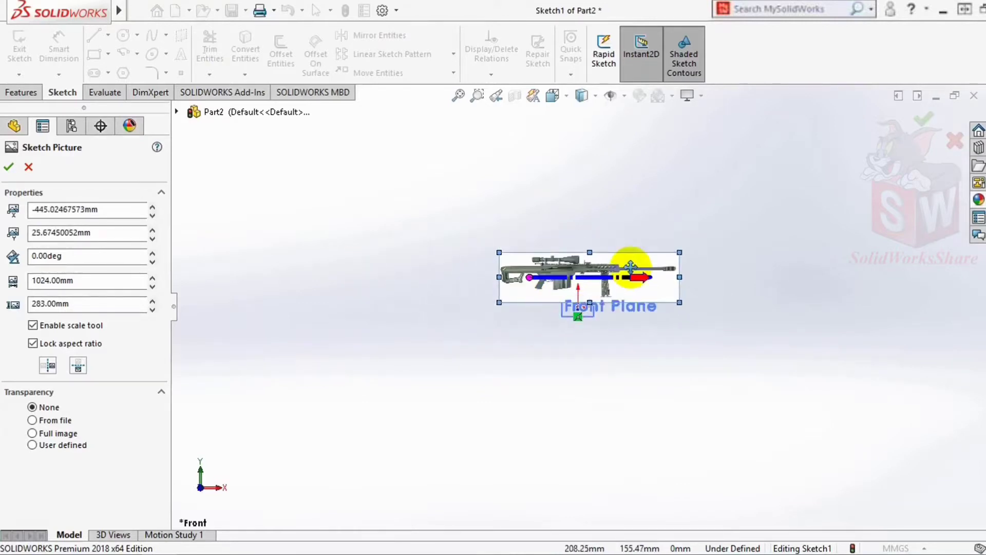
scroll(591, 290, down, 3)
scroll(525, 329, down, 3)
scroll(401, 324, up, 2)
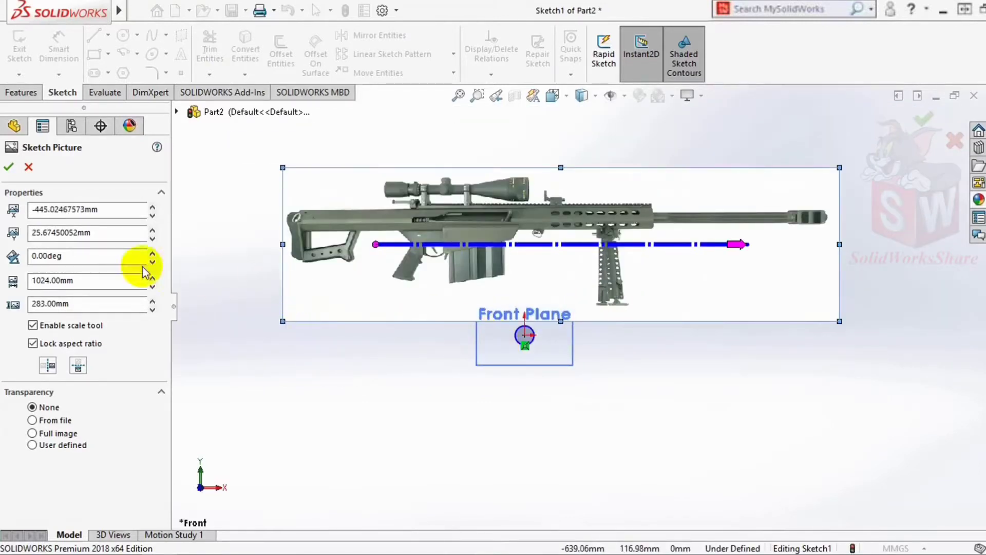
click(9, 169)
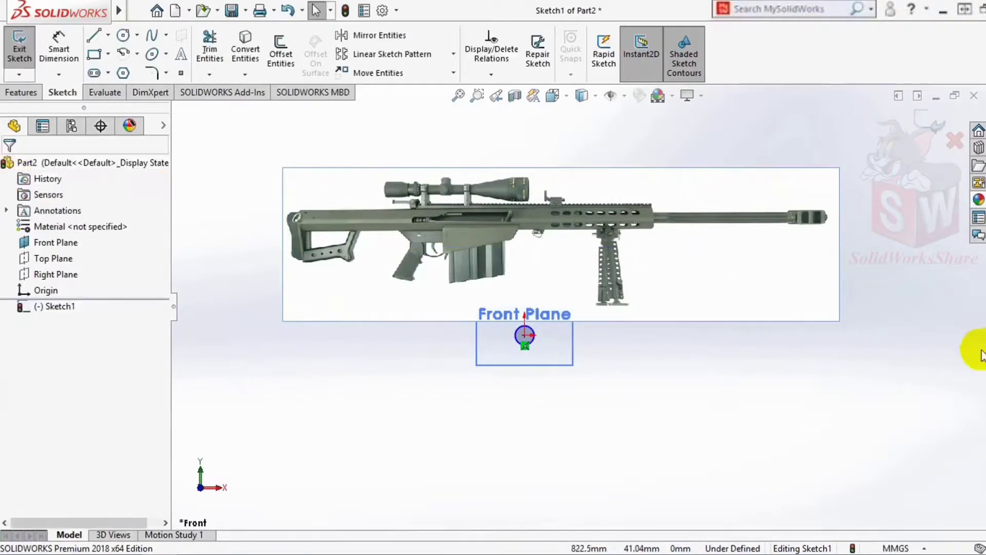
Step: Remove the placeholder circle at the origin
click(520, 347)
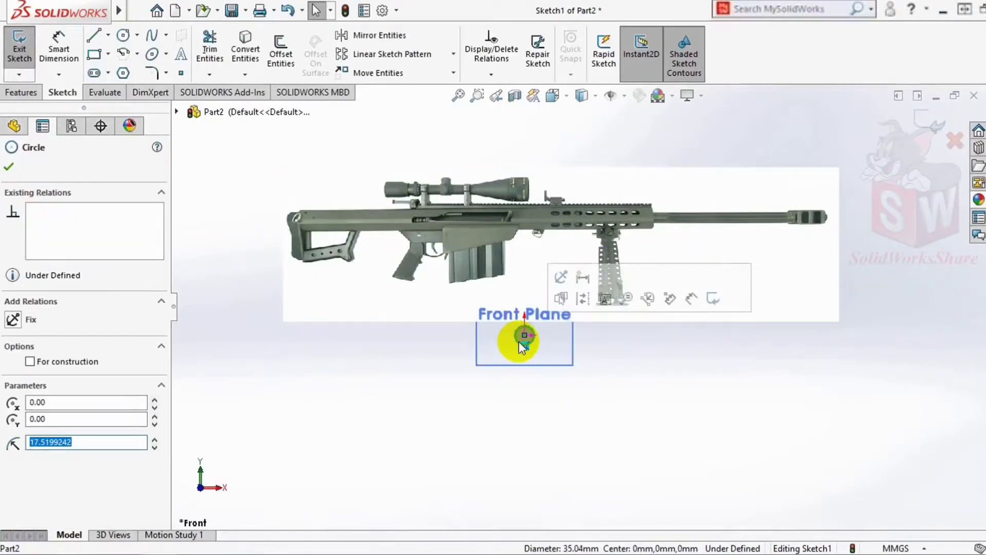
key(Escape)
scroll(531, 315, up, 1)
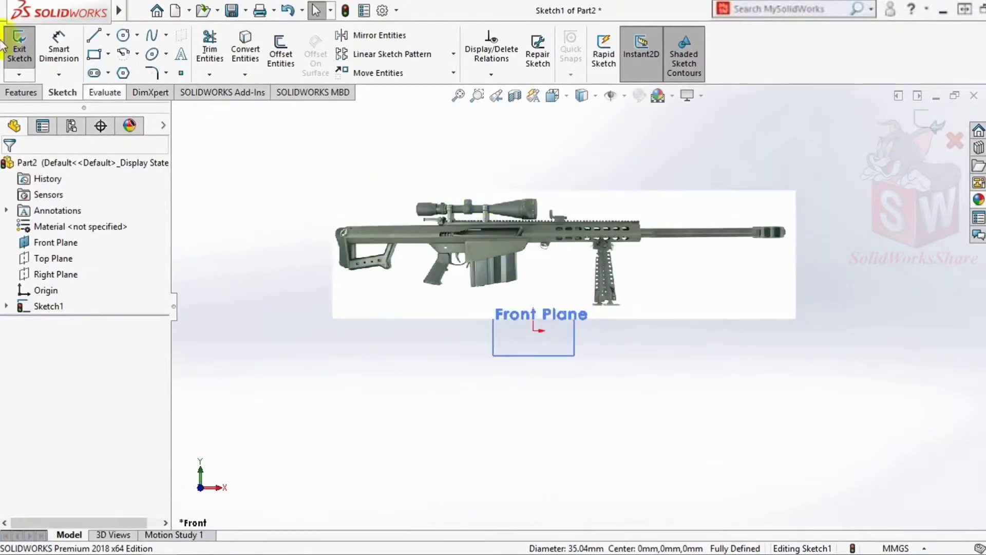
Step: Exit the sketch holding the rifle picture
click(8, 96)
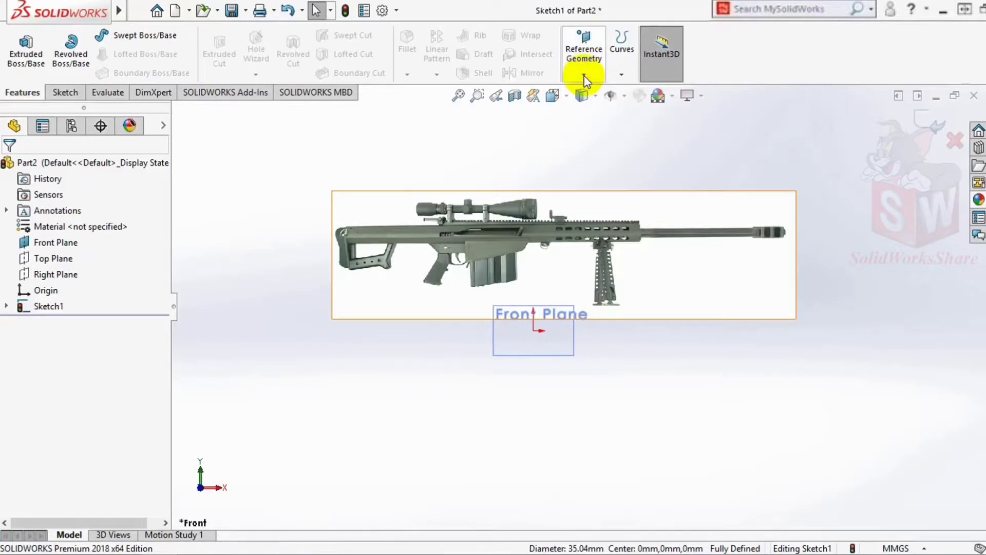
click(933, 123)
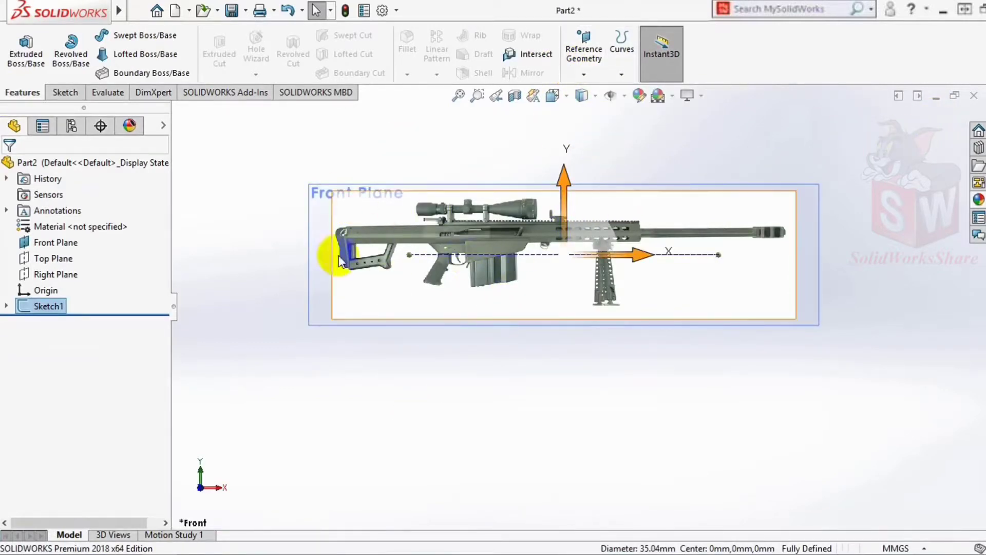
scroll(563, 246, up, 1)
scroll(673, 208, down, 2)
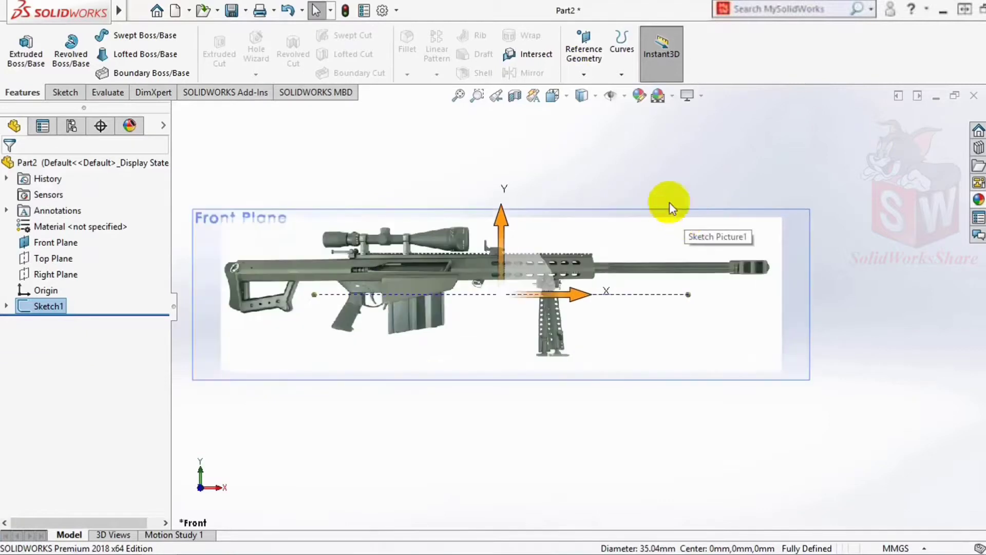
Step: Create Plane1, a reference plane offset 100 mm from the Front Plane
click(586, 80)
click(585, 92)
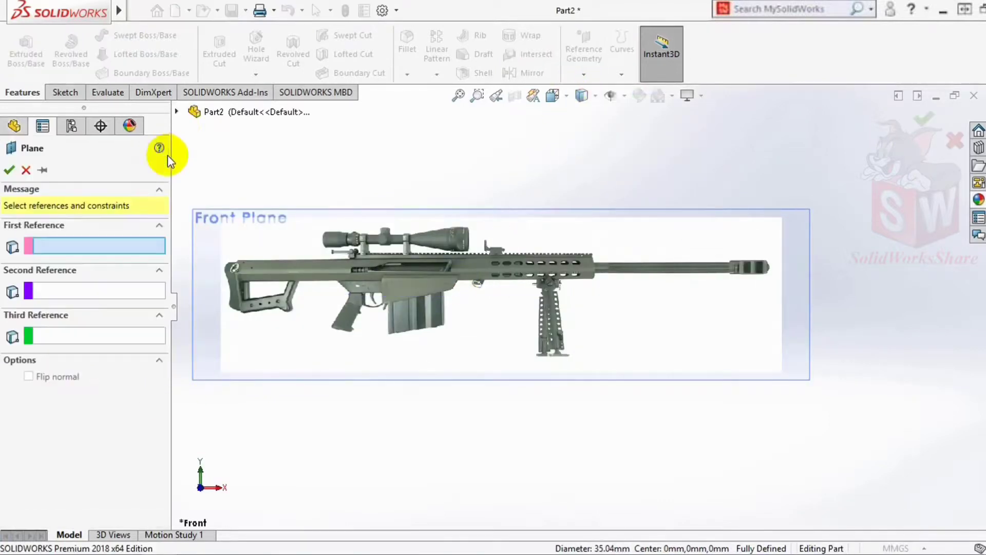
click(177, 112)
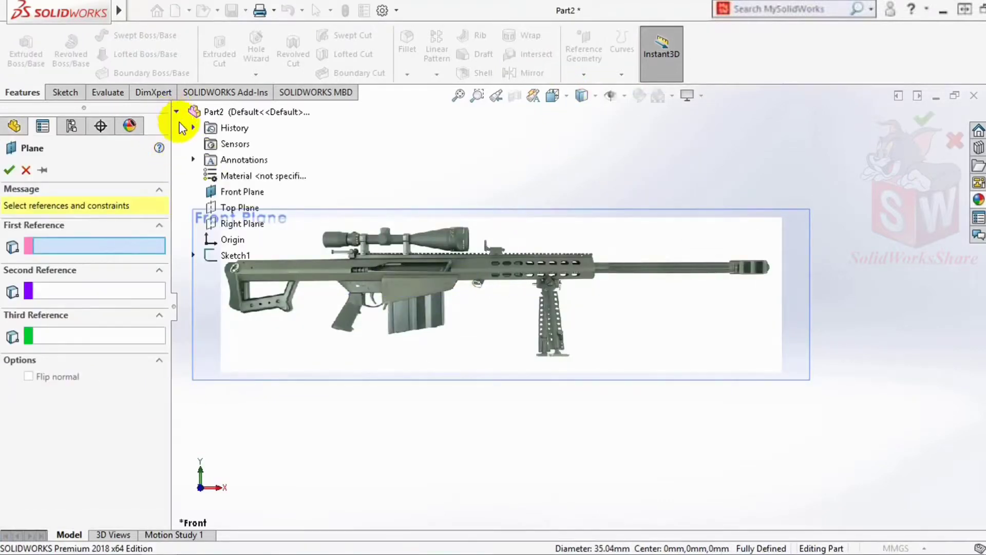
click(216, 191)
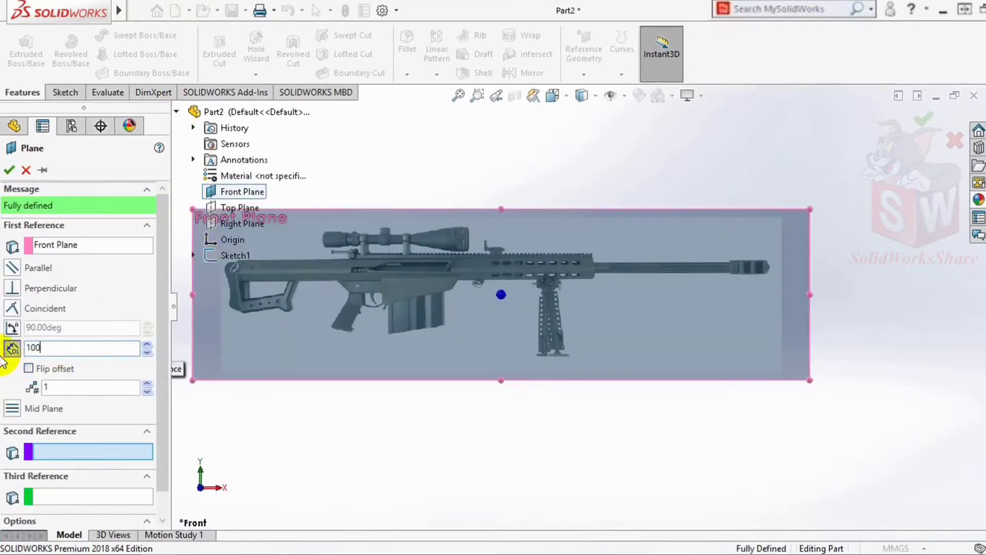
scroll(667, 308, up, 4)
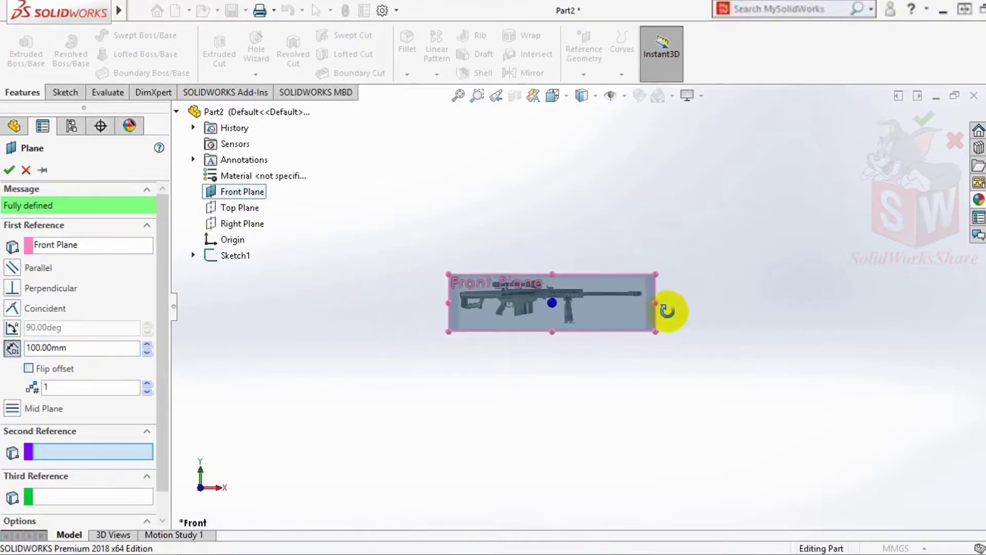
mouse_move(667, 308)
middle_down()
mouse_move(523, 315)
mouse_move(440, 161)
middle_up()
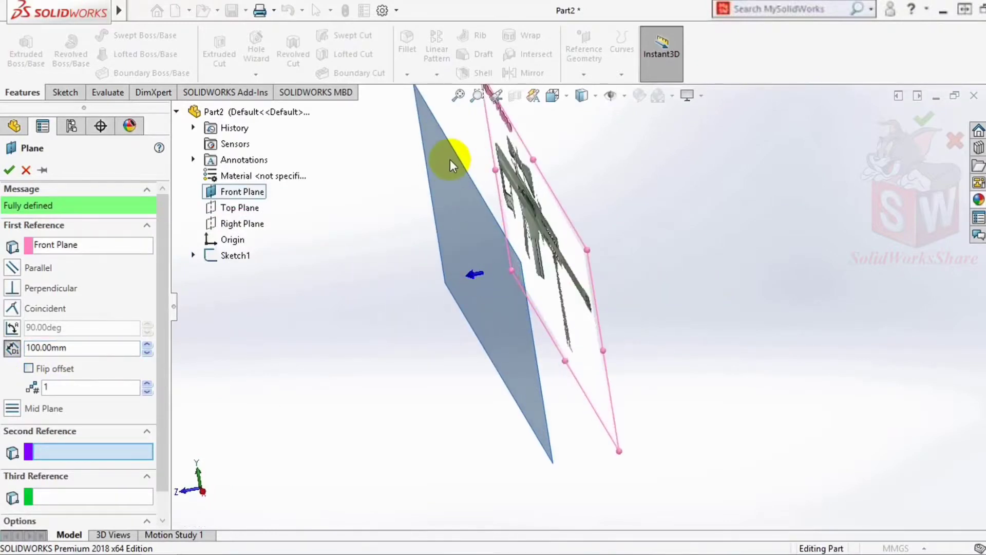
click(9, 170)
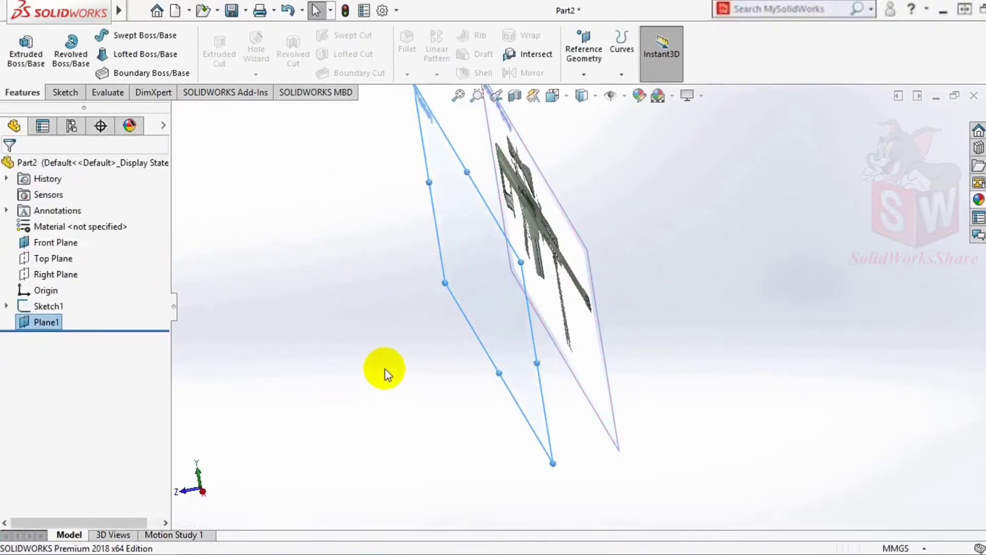
mouse_move(385, 370)
middle_down()
mouse_move(489, 313)
mouse_move(628, 283)
mouse_move(624, 313)
mouse_move(623, 287)
mouse_move(581, 232)
mouse_move(592, 246)
middle_up()
scroll(623, 313, down, 3)
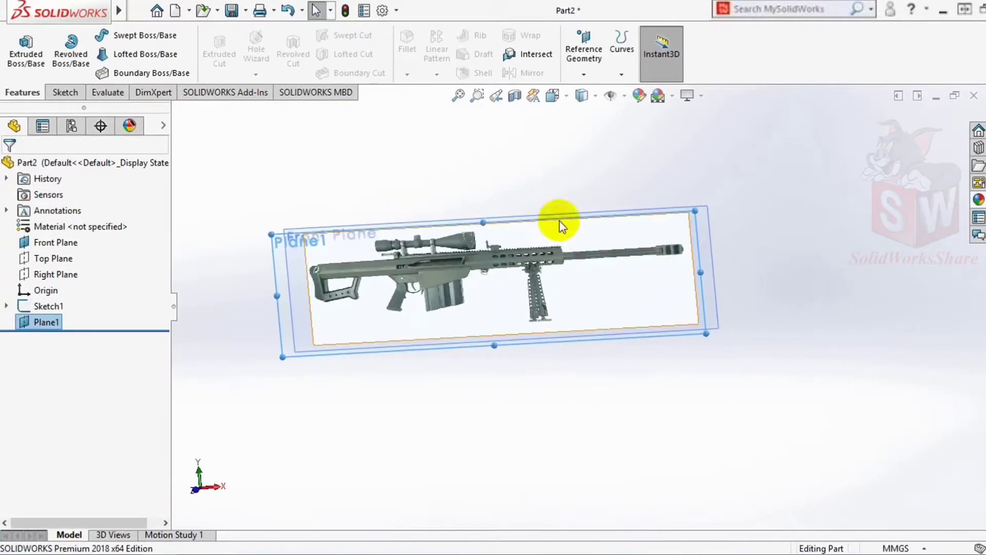
scroll(669, 220, down, 2)
mouse_move(670, 221)
middle_down()
mouse_move(575, 293)
mouse_move(512, 307)
middle_up()
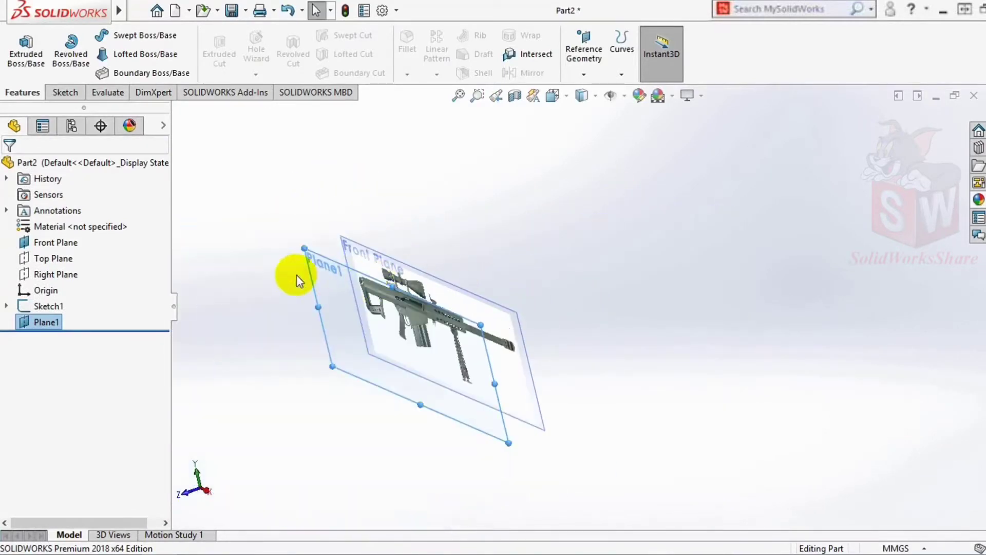
scroll(315, 263, down, 3)
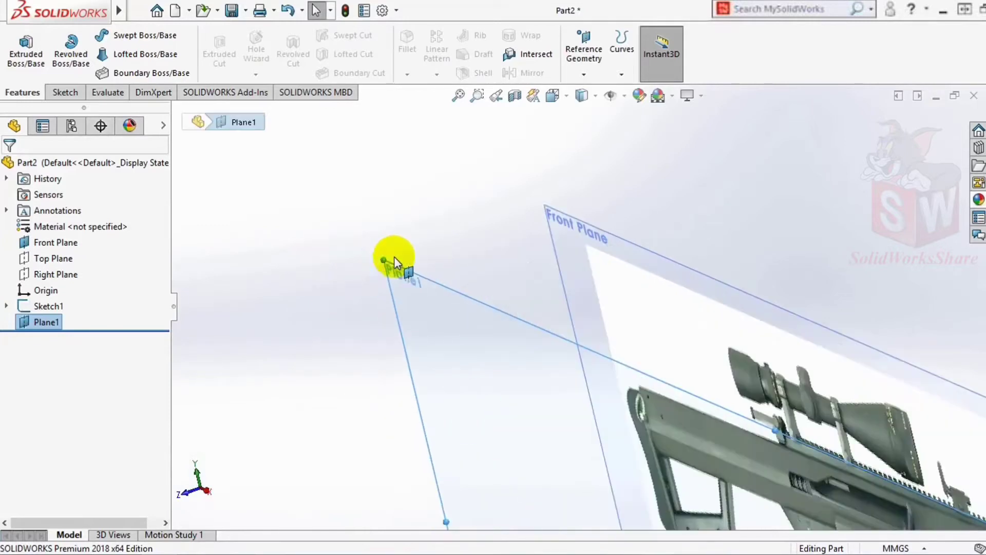
Step: Turn the view normal to Plane1 for sketching
click(395, 268)
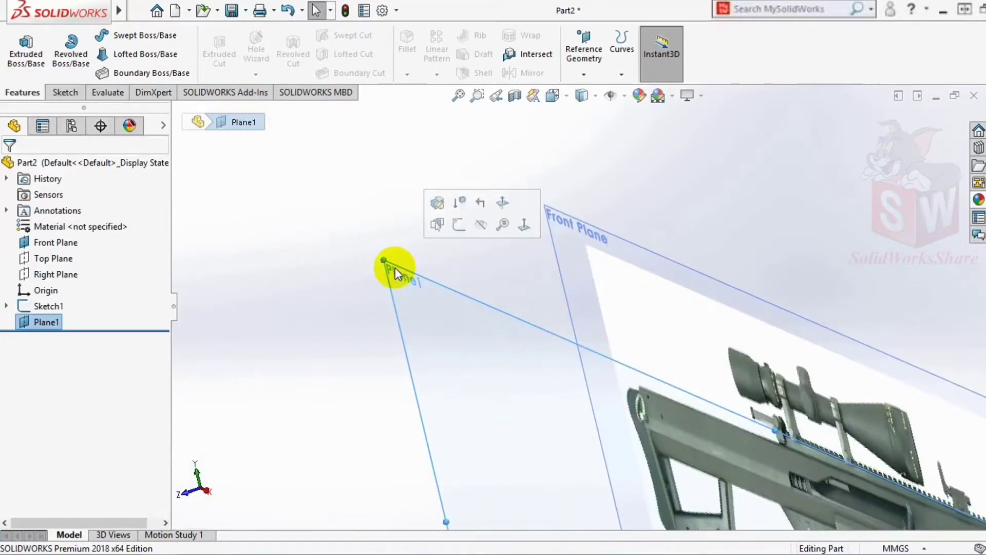
click(523, 227)
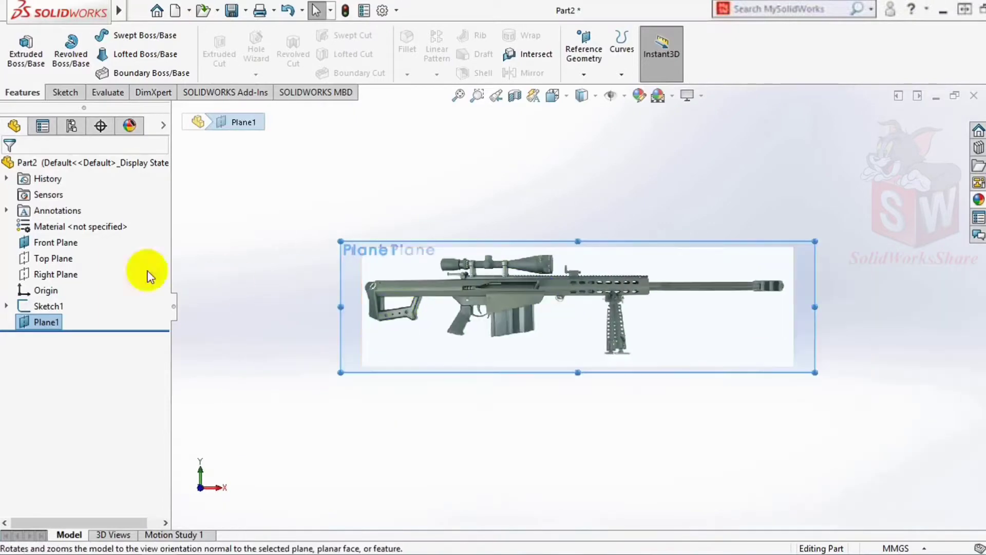
click(58, 92)
Step: Trace the top edge from the stock's top corner up to the rail top with lines
click(93, 35)
scroll(375, 298, down, 2)
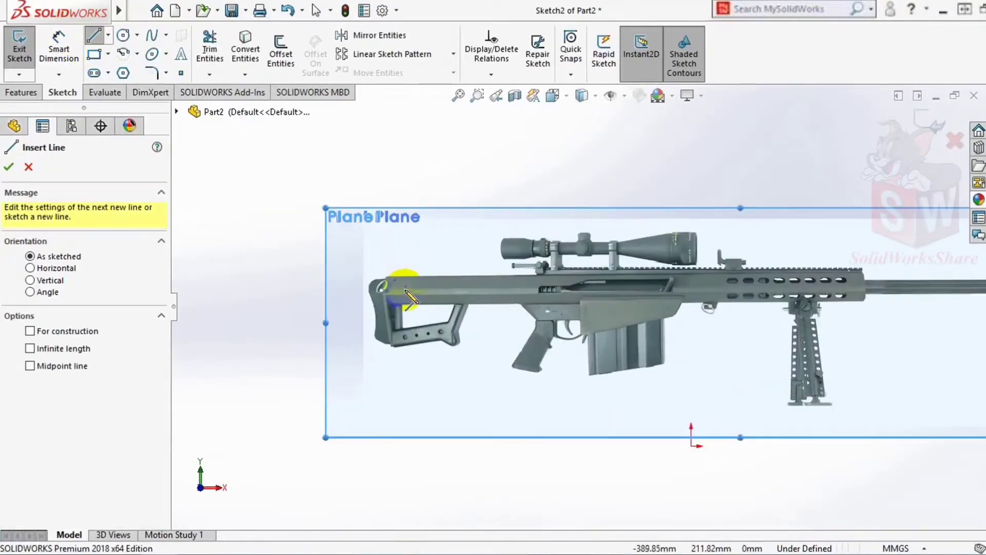
scroll(380, 264, down, 1)
scroll(425, 264, up, 1)
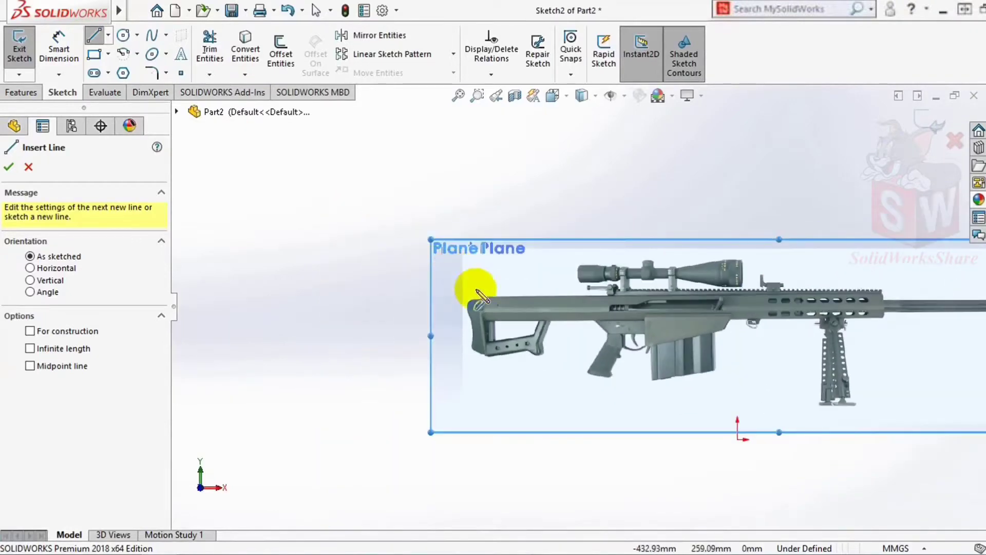
scroll(469, 286, down, 2)
scroll(513, 286, down, 3)
scroll(514, 355, up, 2)
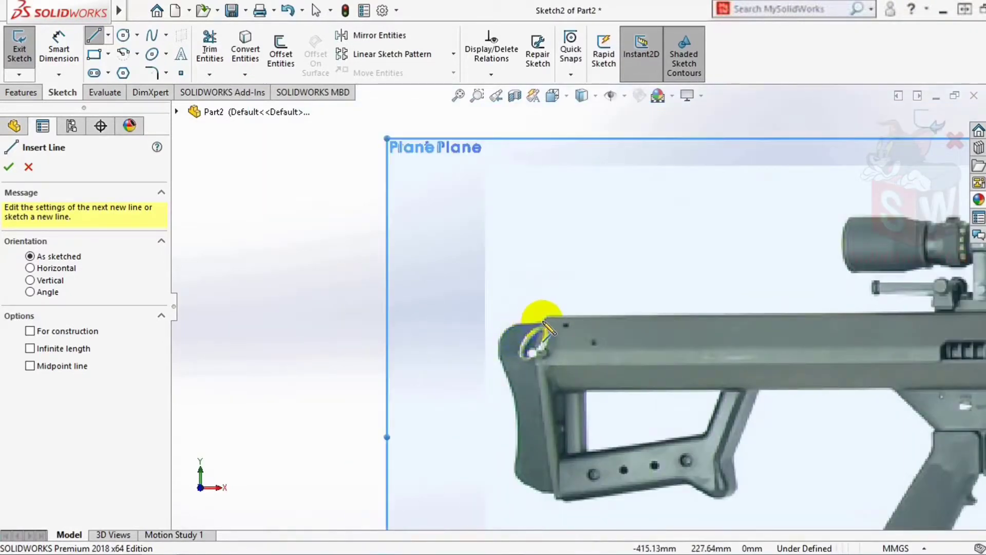
scroll(547, 328, down, 2)
scroll(461, 311, down, 3)
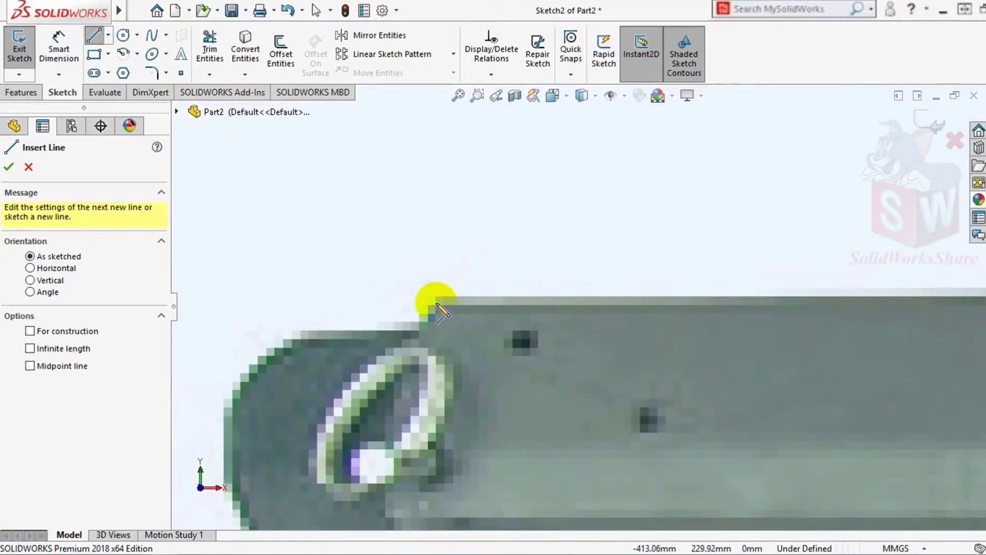
click(436, 304)
scroll(693, 406, up, 3)
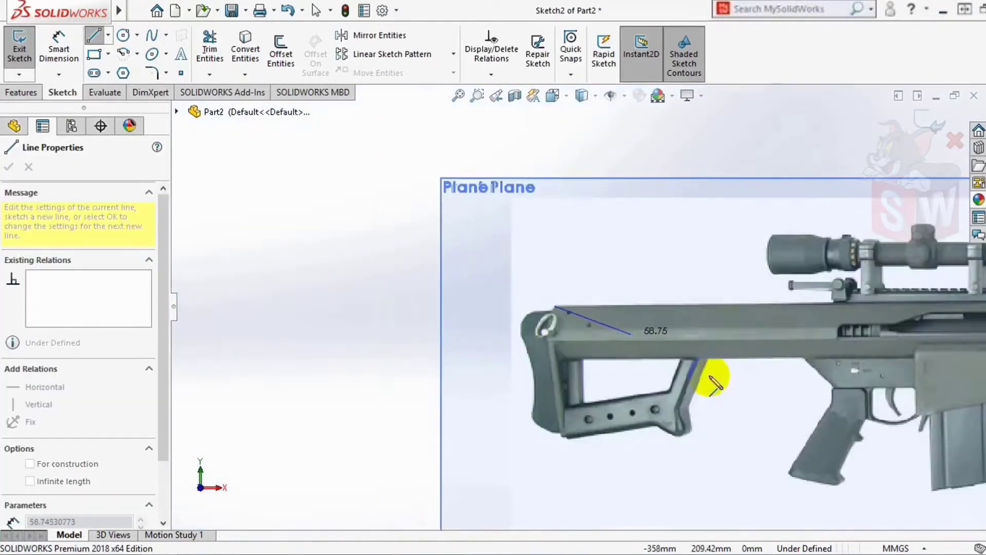
scroll(712, 378, up, 2)
scroll(709, 370, down, 3)
scroll(668, 303, down, 3)
scroll(639, 302, down, 2)
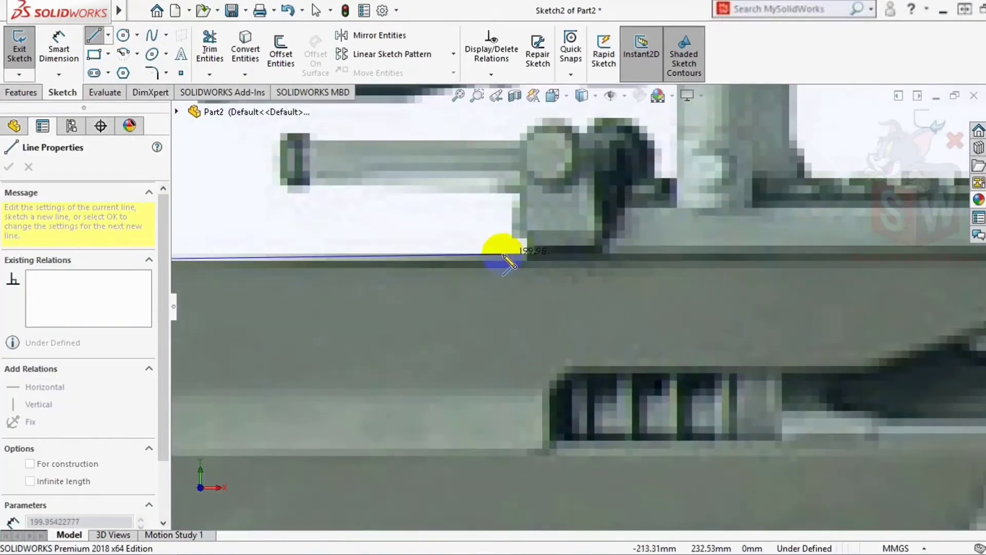
scroll(617, 263, up, 1)
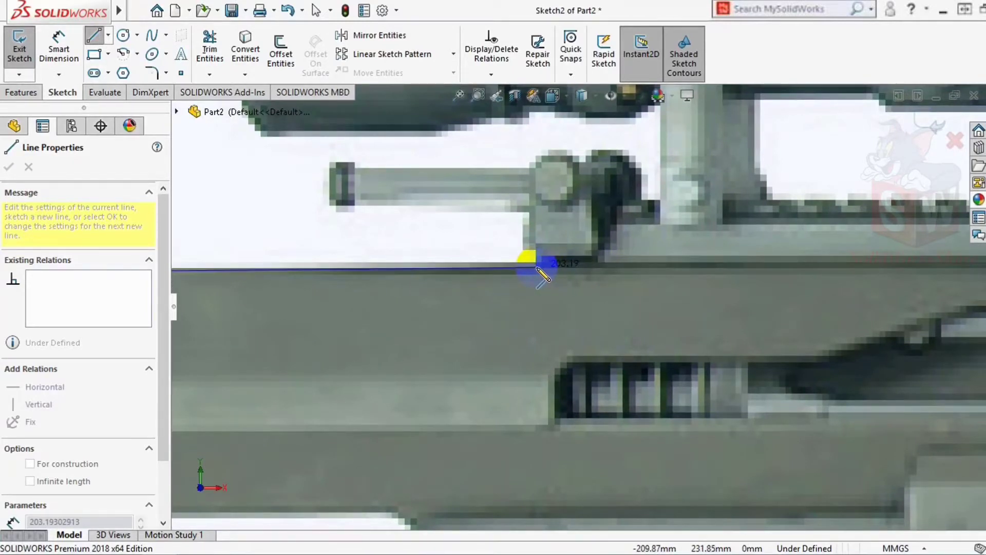
click(537, 267)
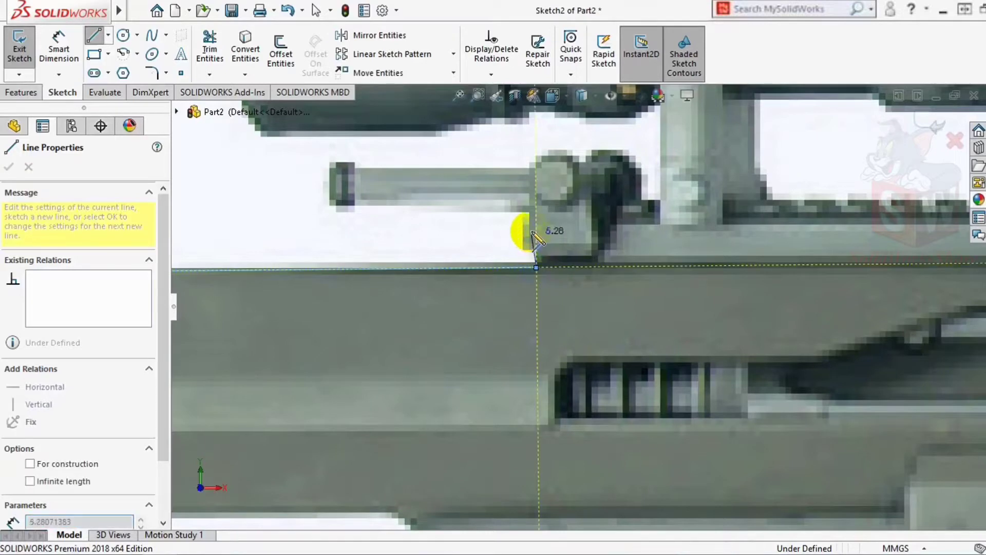
click(545, 206)
scroll(815, 252, up, 3)
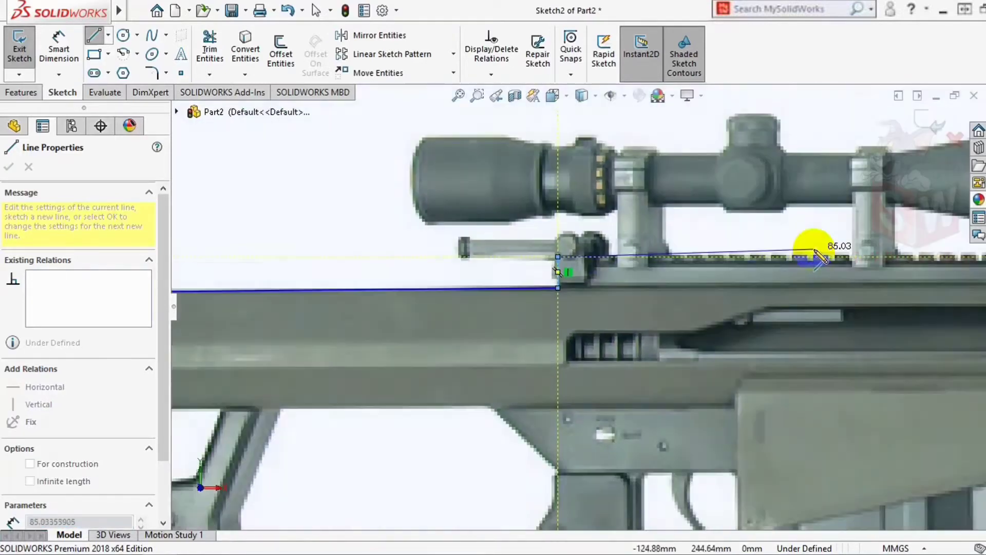
scroll(874, 287, down, 2)
scroll(863, 287, down, 3)
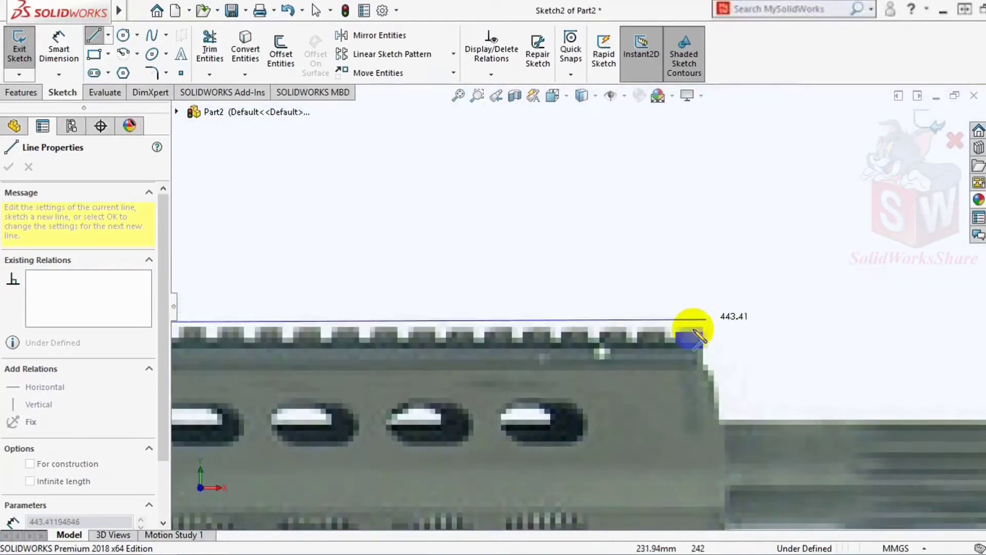
Step: Trace along the rail and down its bevelled front end
click(704, 329)
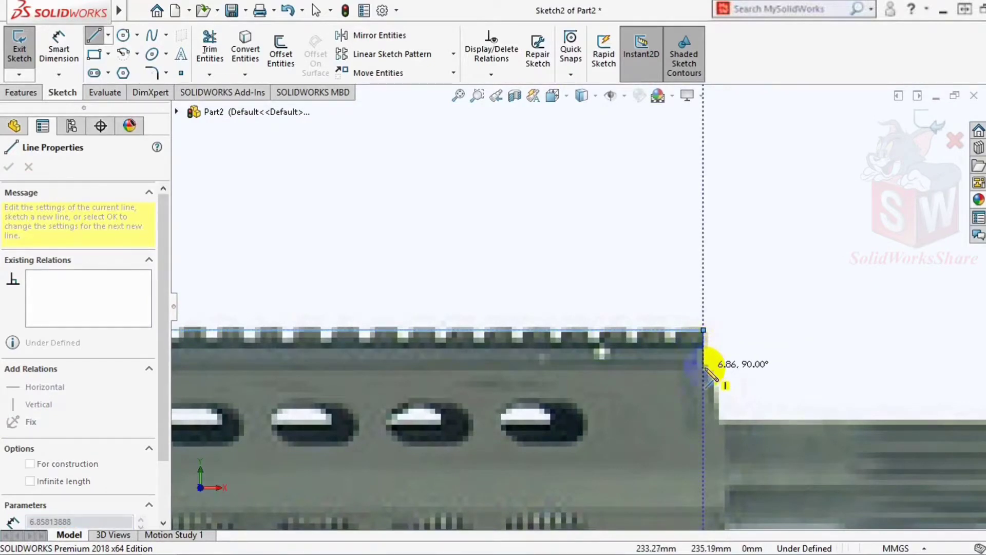
click(704, 368)
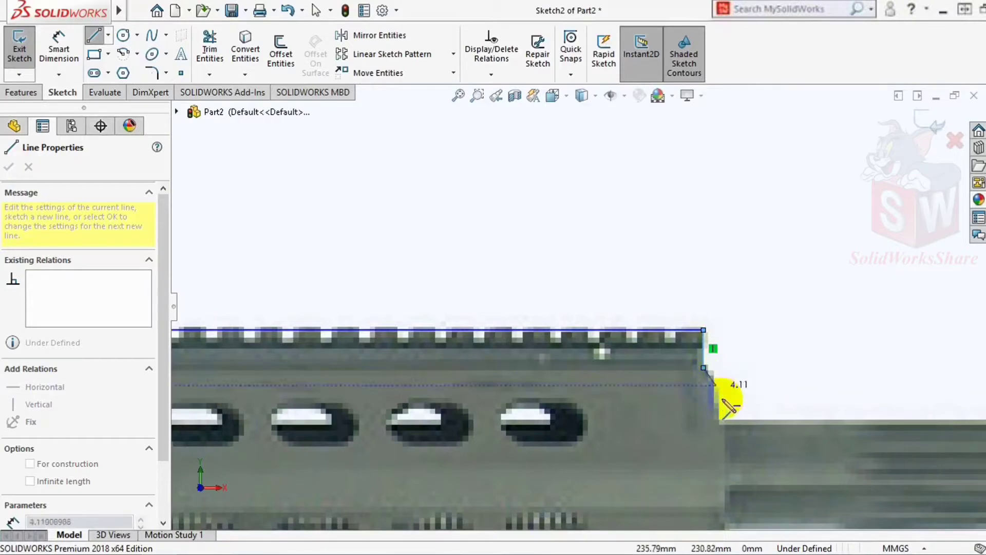
scroll(727, 406, up, 1)
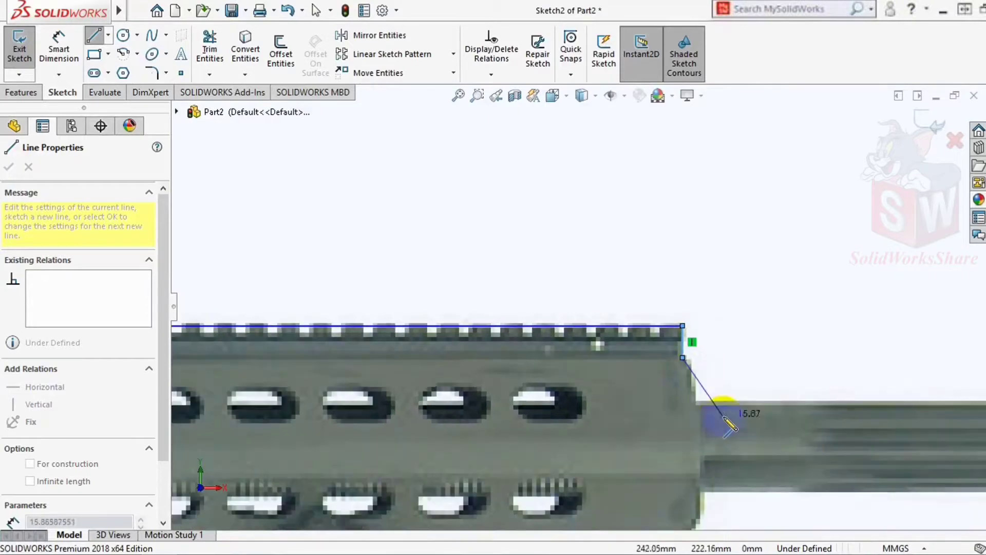
click(699, 406)
click(700, 477)
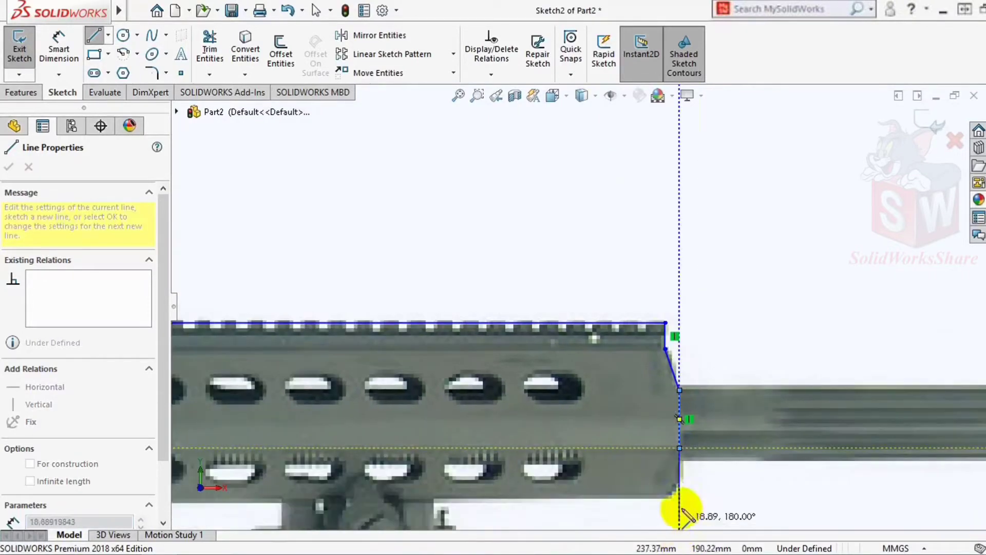
scroll(687, 502, down, 1)
scroll(687, 480, down, 2)
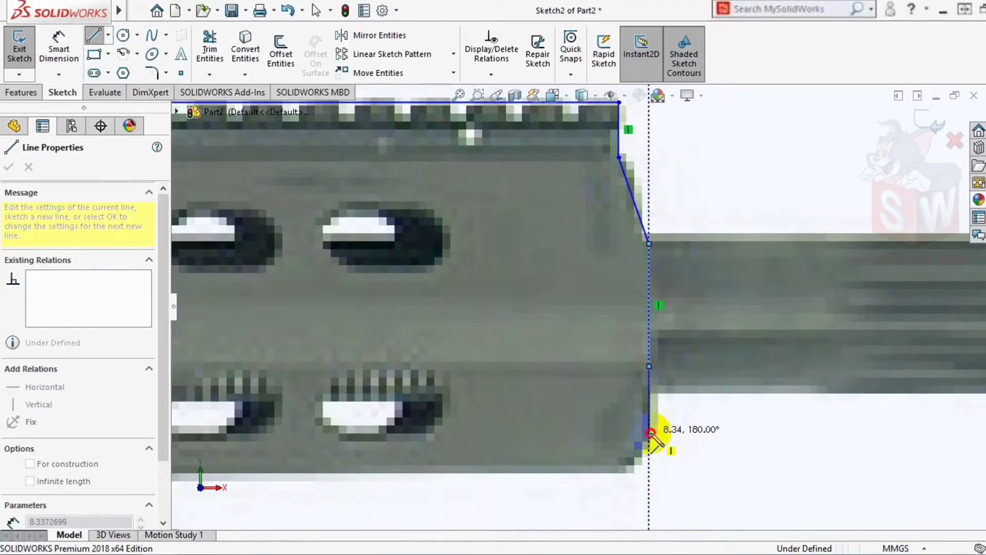
click(650, 432)
Step: Outline the magazine and the trigger opening with its guard diagonal
scroll(565, 468, up, 3)
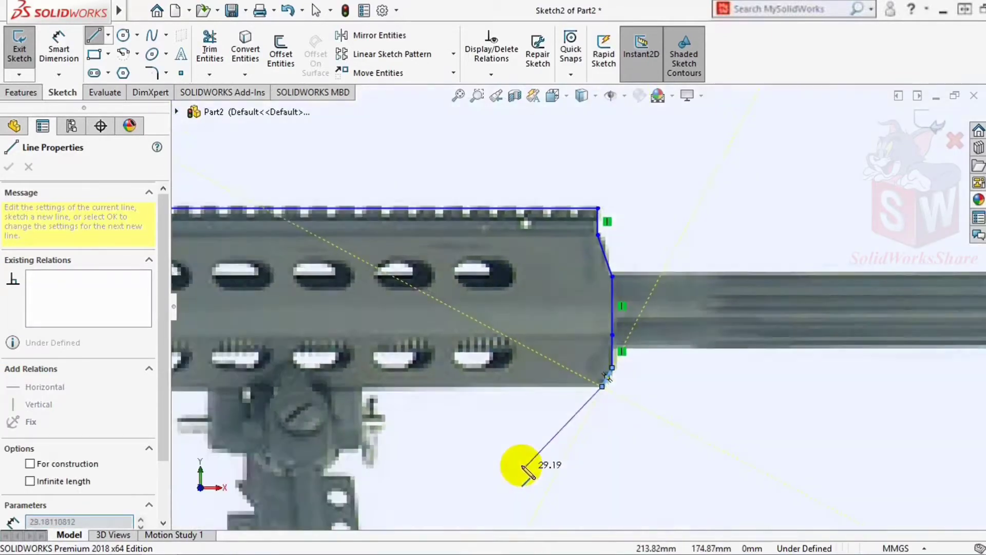
scroll(462, 452, up, 2)
scroll(411, 426, up, 2)
scroll(583, 314, down, 5)
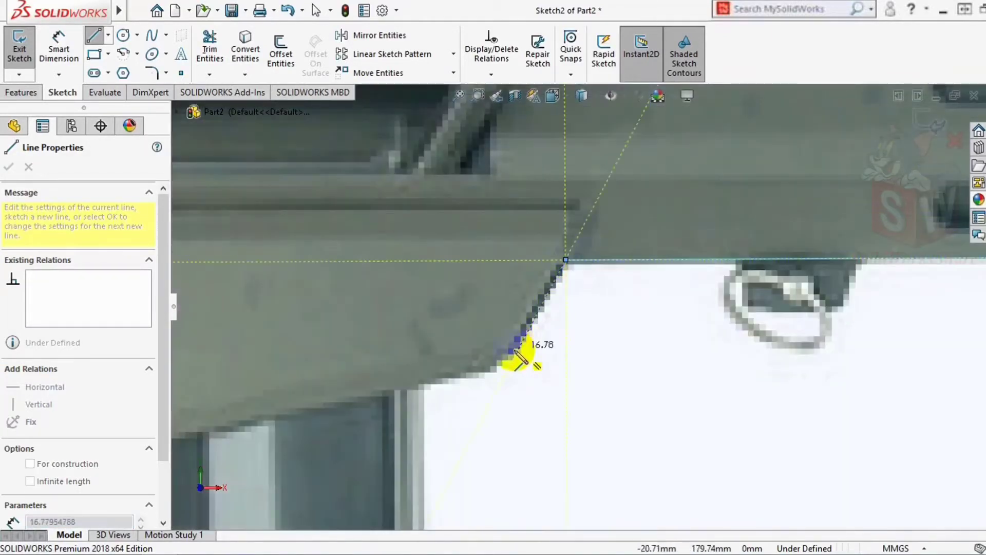
click(565, 266)
click(522, 278)
click(522, 457)
scroll(514, 447, up, 3)
scroll(418, 441, down, 5)
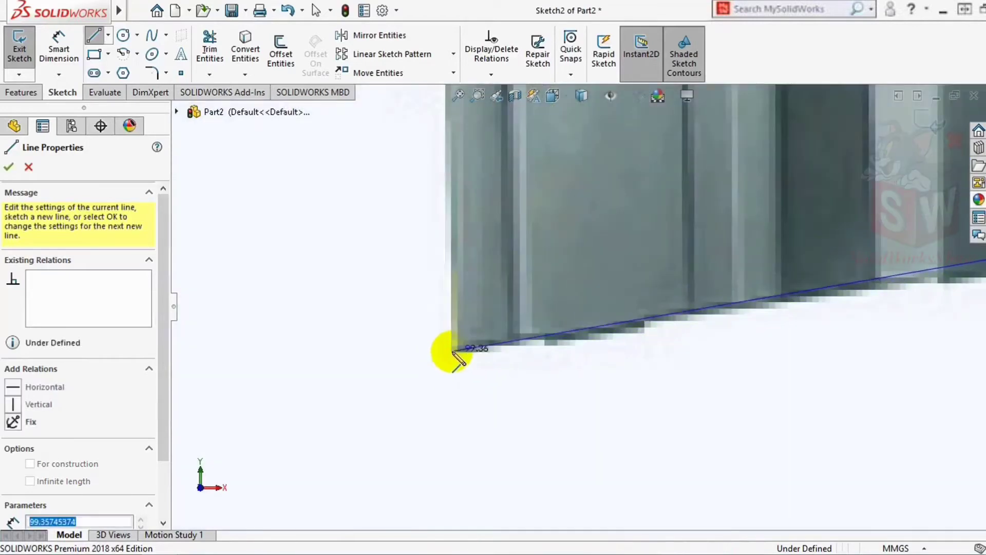
click(452, 352)
click(550, 214)
scroll(534, 206, up, 2)
scroll(534, 195, down, 3)
click(569, 290)
click(391, 289)
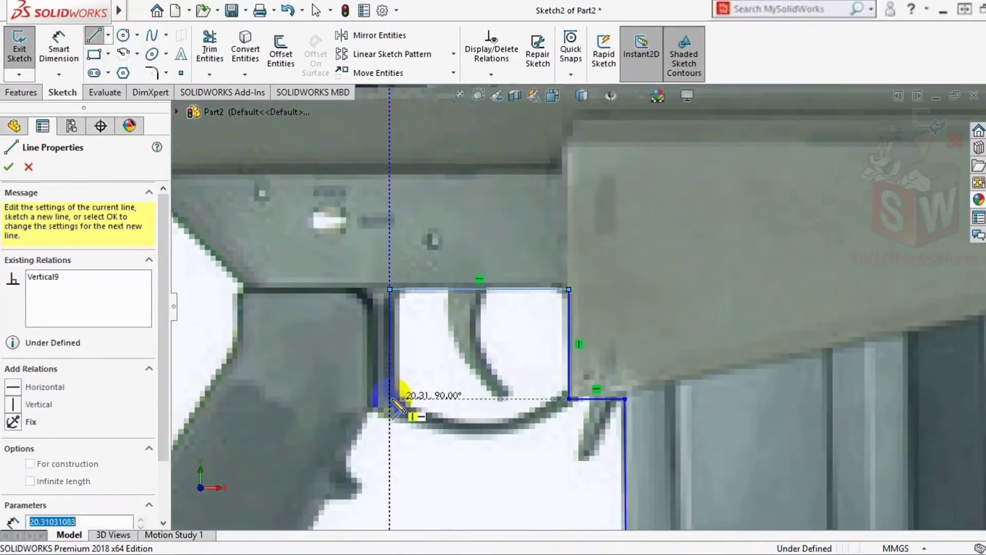
click(390, 398)
click(366, 412)
Step: Trace the pistol grip's front, bottom and rear edges up to the receiver
click(360, 486)
click(611, 259)
click(584, 260)
click(526, 390)
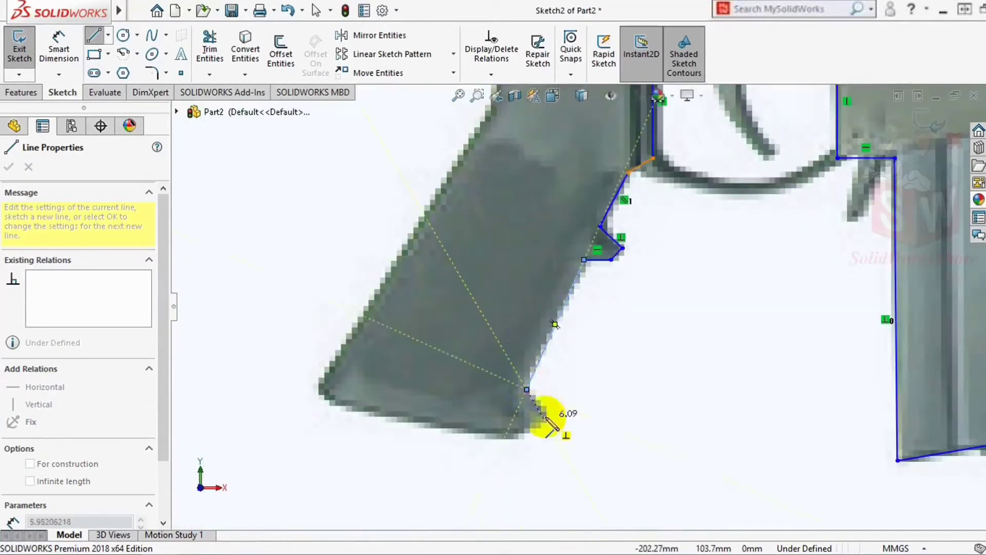
click(320, 398)
click(554, 315)
click(577, 187)
scroll(522, 238, up, 3)
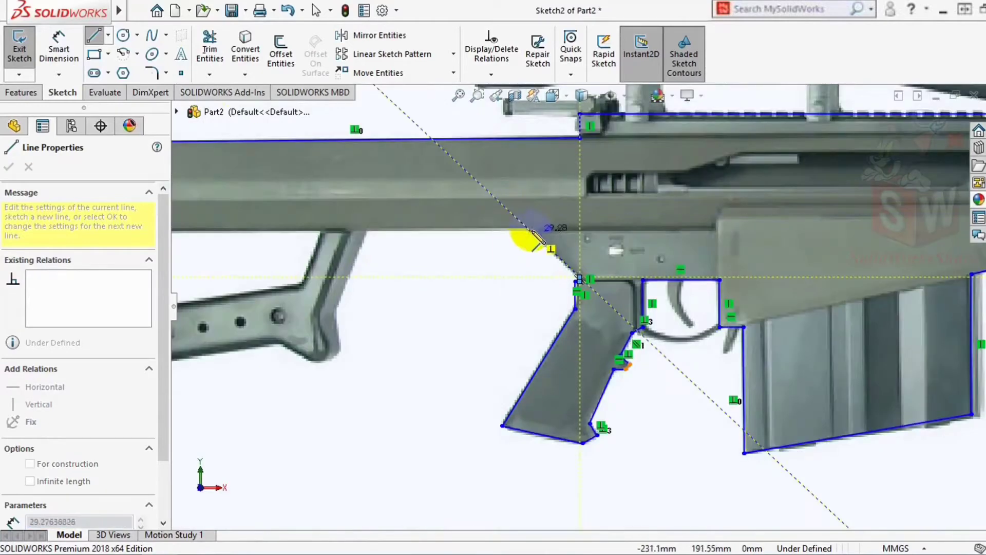
scroll(491, 296, down, 2)
scroll(631, 269, down, 5)
Step: Trace the stock underside and buttstock, closing at the stock's top corner
key(Escape)
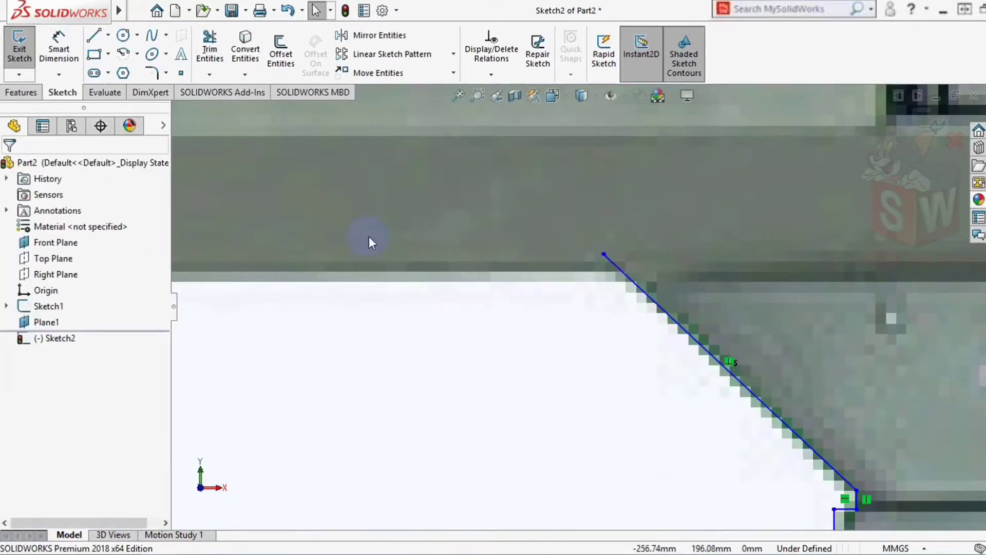
click(209, 49)
key(Escape)
click(94, 35)
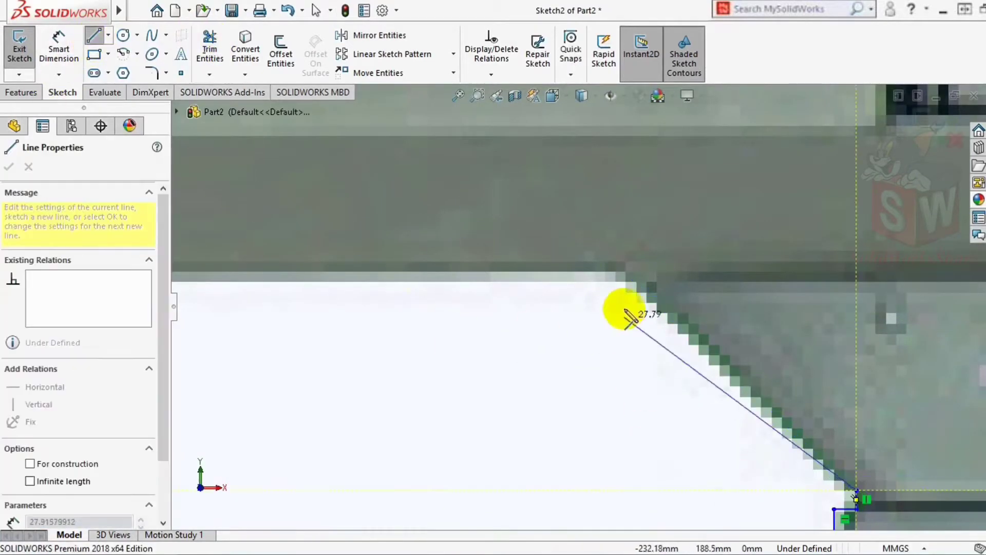
click(628, 280)
scroll(628, 280, up, 3)
scroll(447, 389, down, 2)
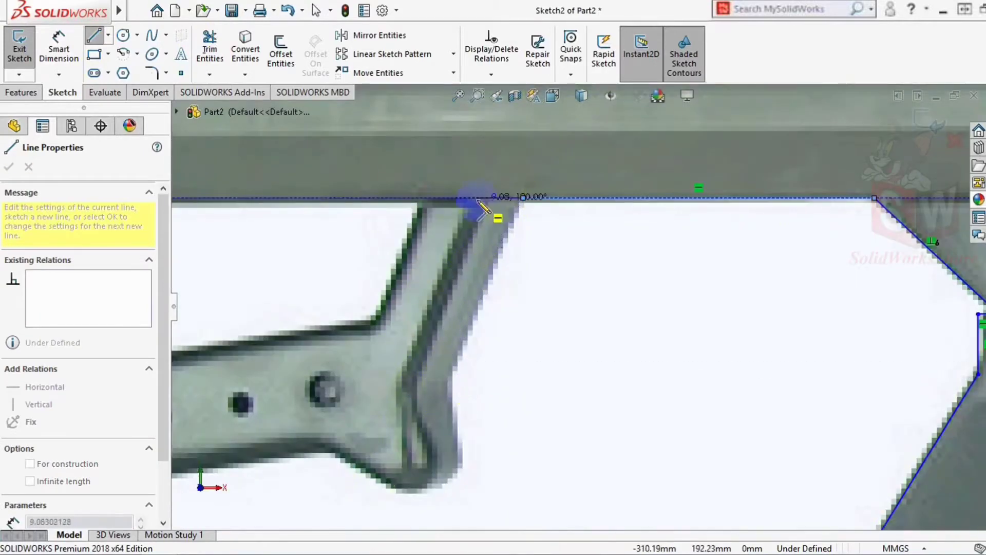
click(409, 393)
click(444, 447)
click(417, 478)
click(335, 434)
scroll(254, 424, up, 3)
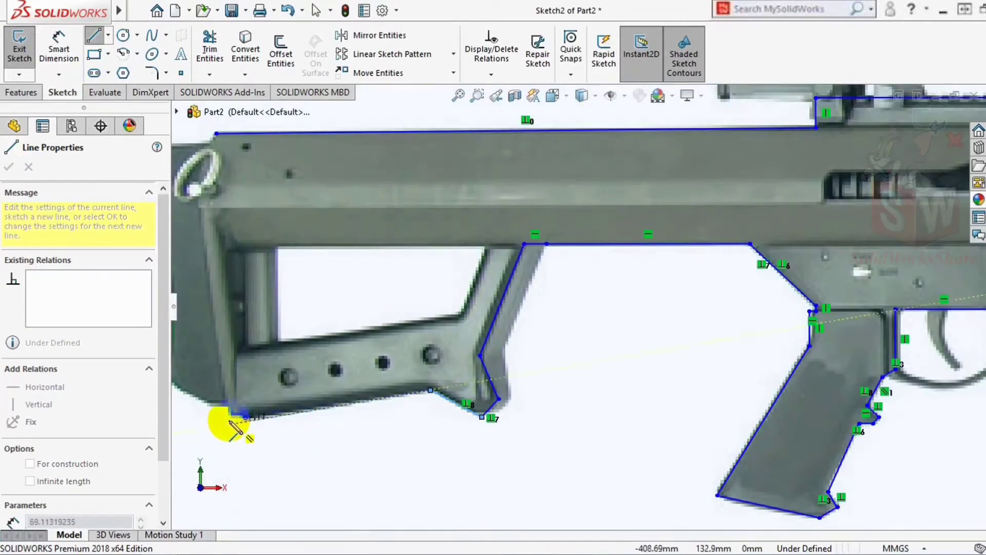
click(229, 423)
scroll(228, 424, up, 3)
click(331, 346)
scroll(371, 200, down, 3)
click(441, 105)
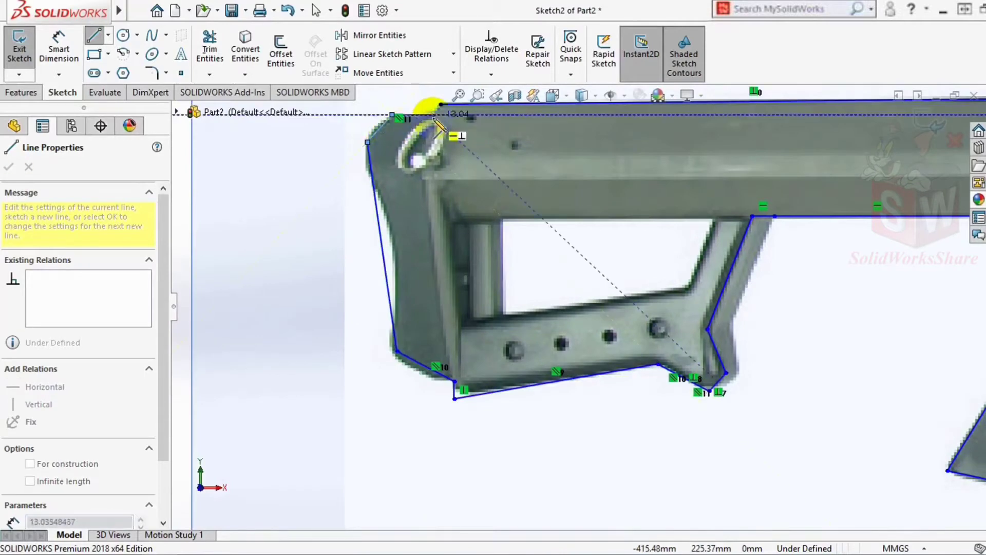
Step: Close the small gap under the rail front to complete the outline
scroll(461, 103, up, 3)
scroll(843, 273, down, 5)
scroll(561, 385, up, 1)
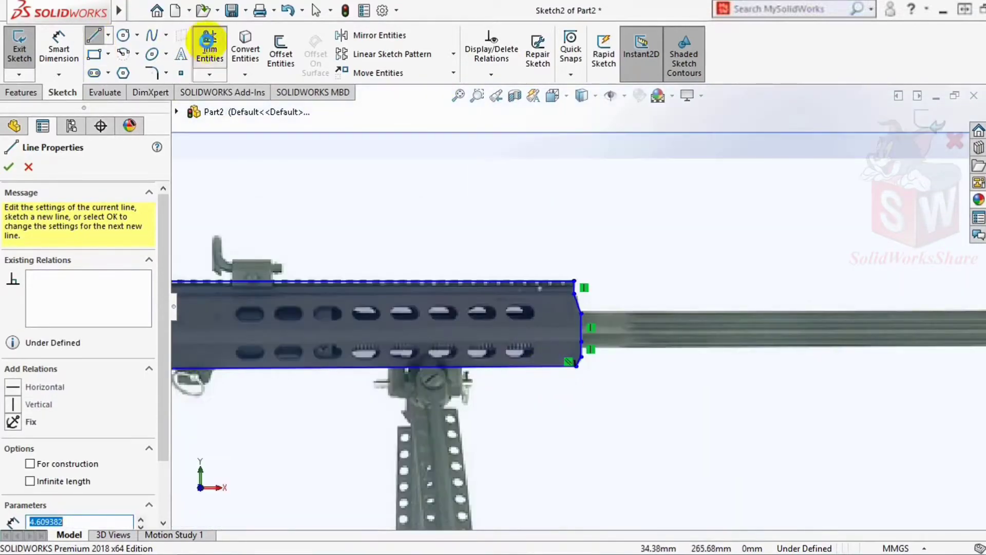
click(208, 41)
scroll(583, 353, up, 3)
key(Escape)
key(l)
click(569, 376)
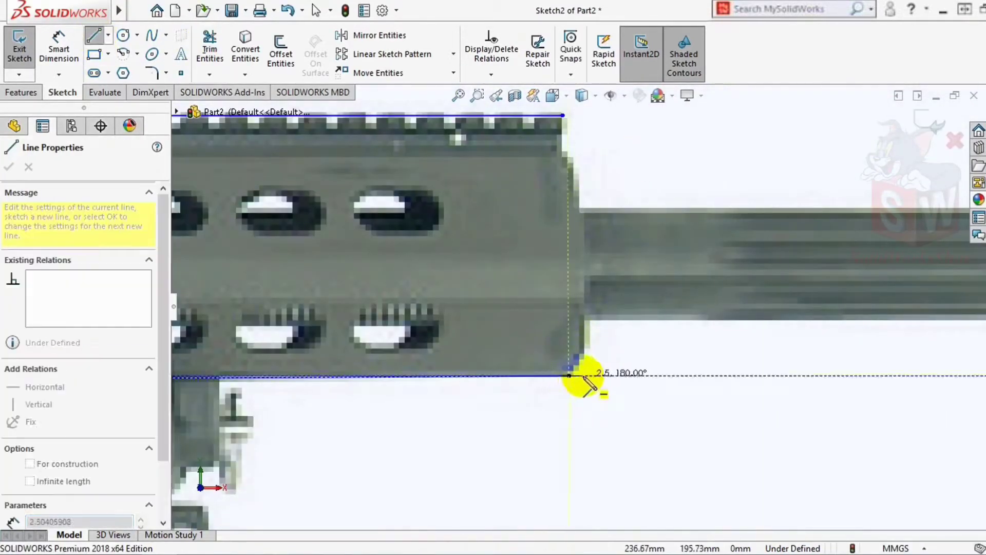
scroll(584, 308, up, 5)
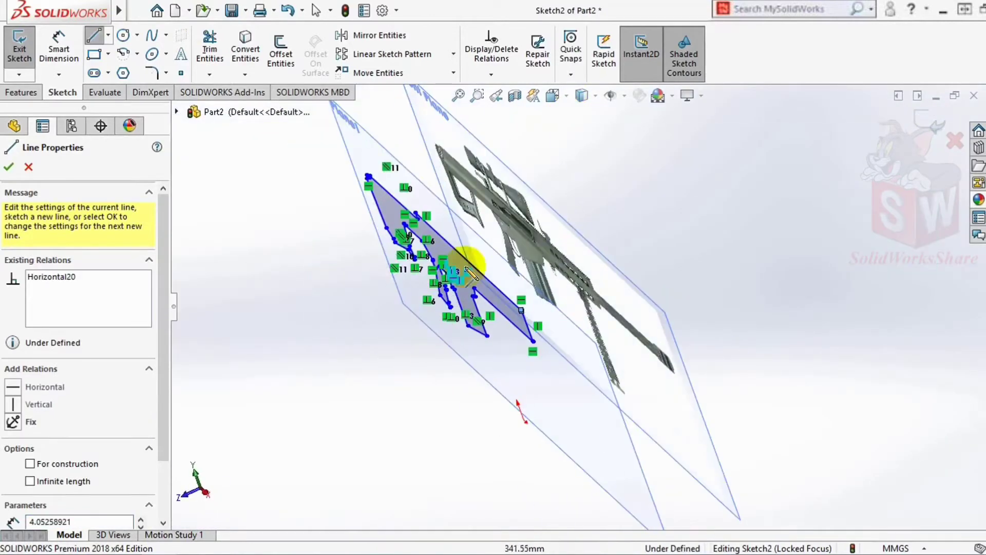
click(21, 92)
Step: Finish tracing the body outline, adding the stock's open window and closing the last edge
middle_drag(391, 360, 432, 390)
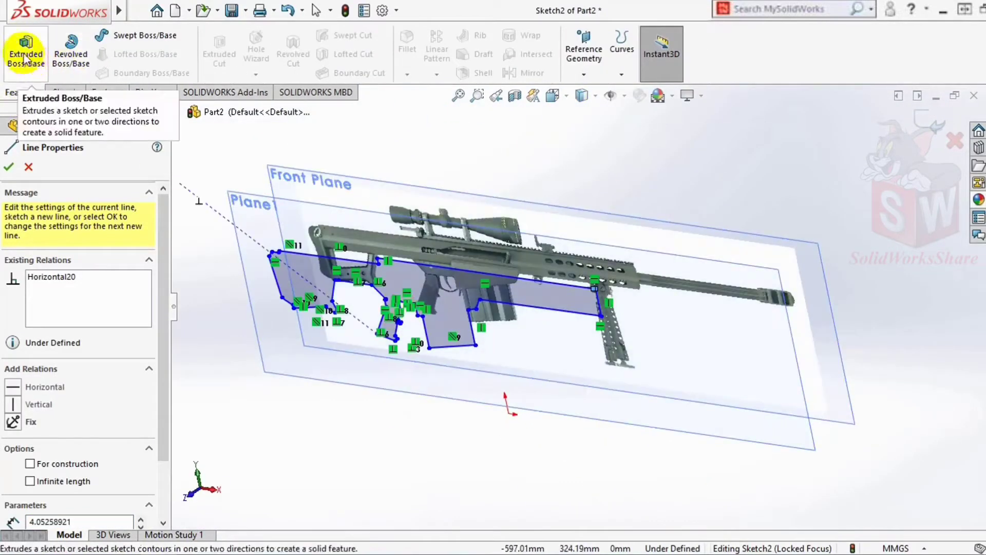
middle_drag(473, 355, 519, 292)
key(ctrl+1)
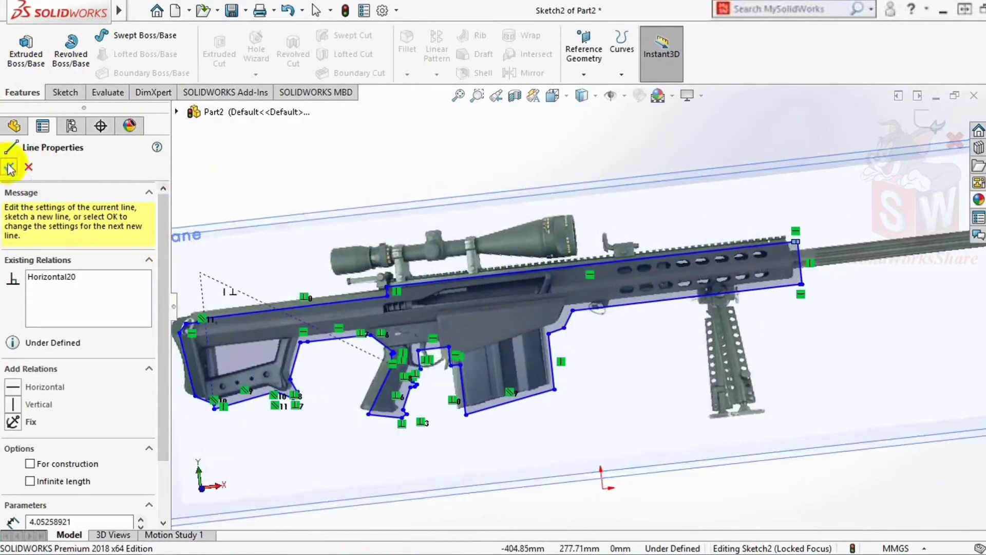
click(9, 166)
scroll(441, 286, up, 3)
scroll(406, 318, down, 5)
click(65, 92)
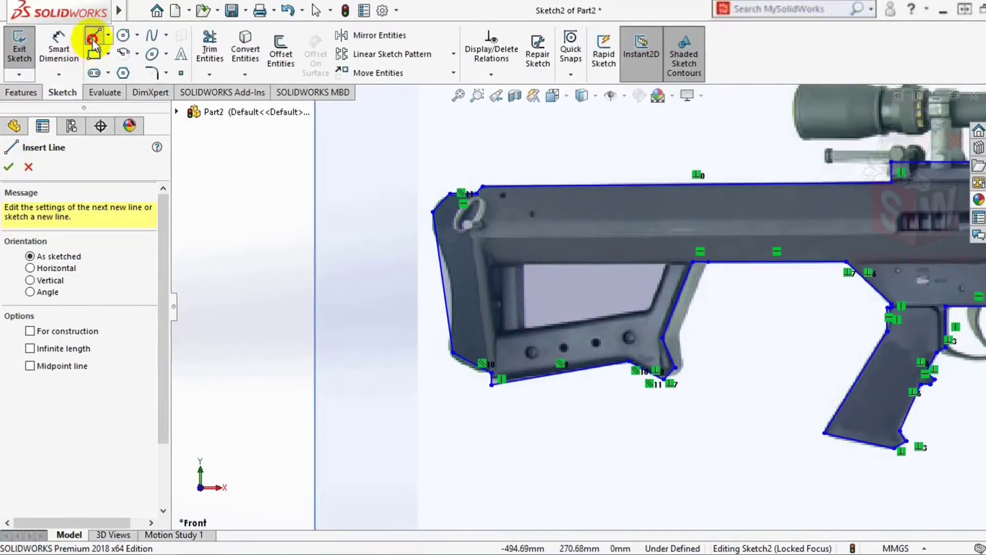
click(514, 269)
click(522, 329)
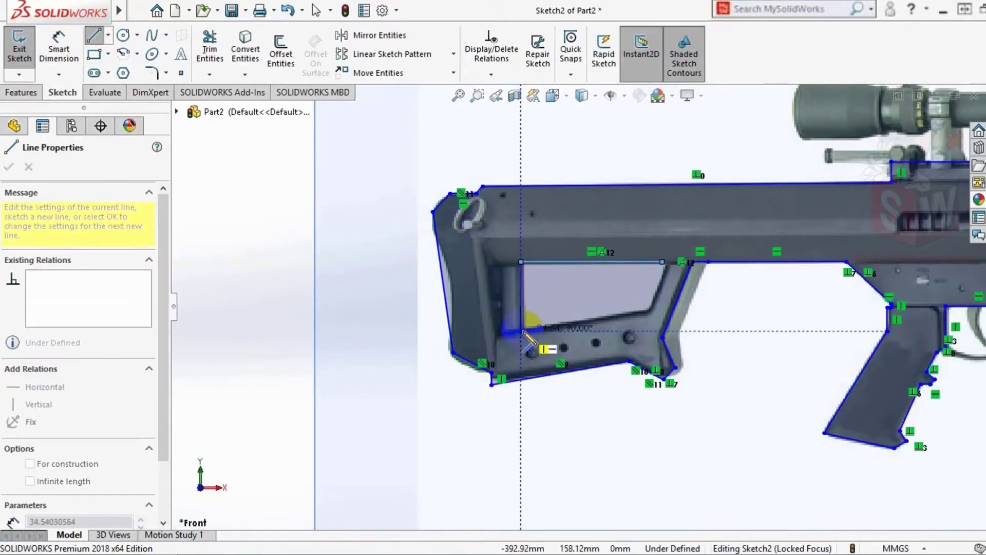
click(652, 312)
click(667, 262)
Step: Extrude the closed rifle outline Blind to about 40 mm, creating Boss-Extrude1
key(e)
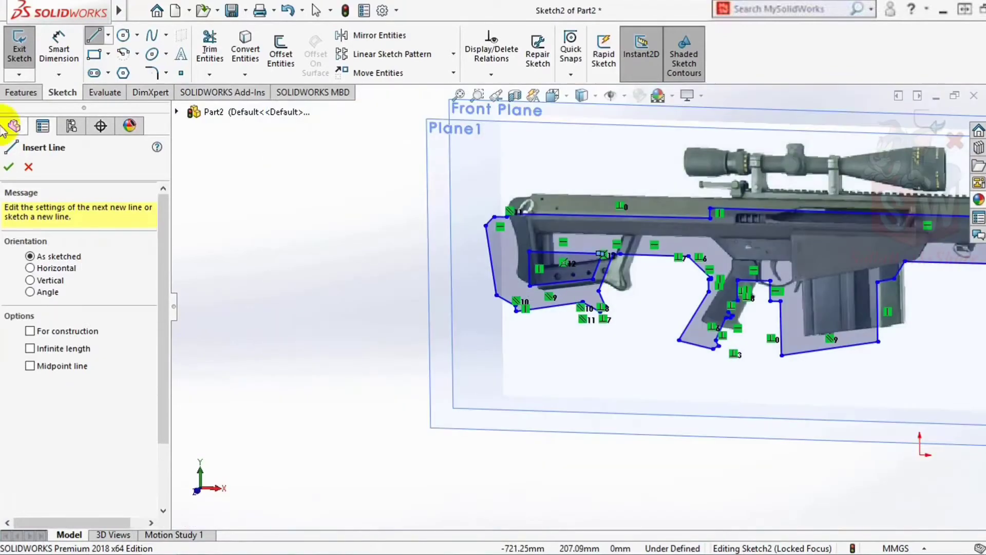
mouse_move(581, 292)
middle_down()
mouse_move(315, 324)
mouse_move(718, 346)
mouse_move(645, 408)
middle_up()
click(154, 302)
middle_drag(463, 308, 668, 334)
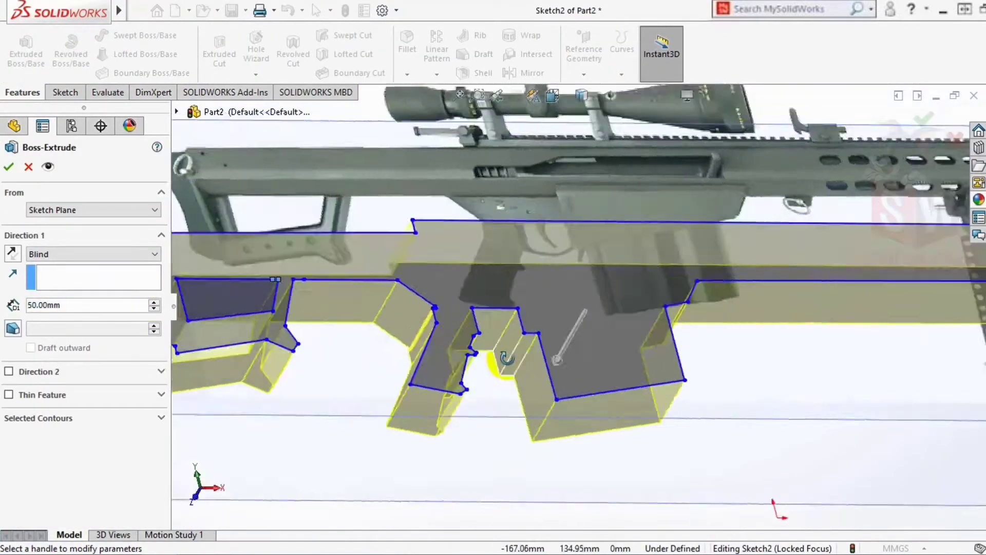
scroll(668, 334, up, 3)
scroll(755, 376, down, 3)
mouse_move(769, 361)
middle_down()
mouse_move(754, 376)
mouse_move(546, 416)
mouse_move(425, 246)
middle_up()
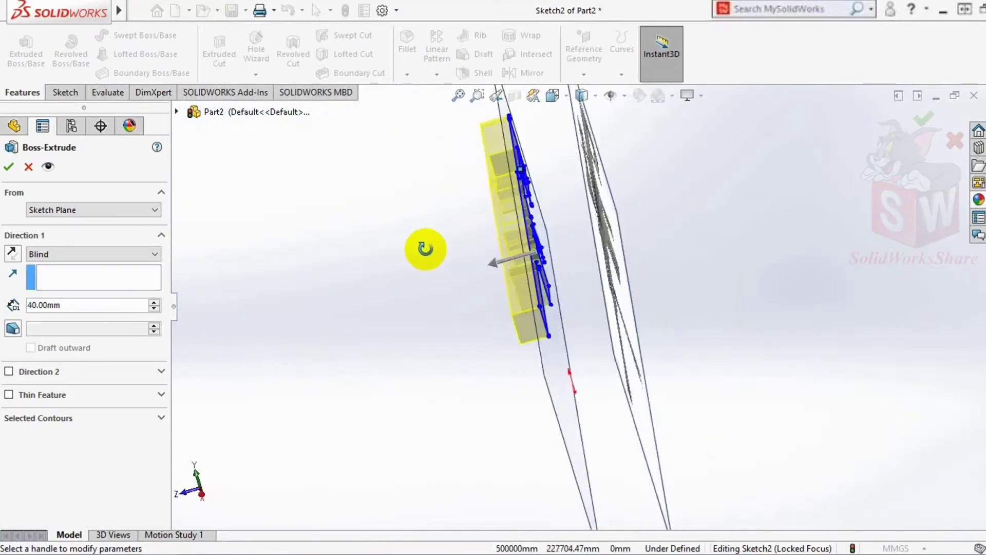
click(8, 166)
scroll(704, 304, down, 5)
mouse_move(625, 300)
middle_down()
mouse_move(703, 304)
mouse_move(625, 324)
mouse_move(655, 291)
mouse_move(702, 320)
mouse_move(375, 301)
mouse_move(727, 353)
mouse_move(507, 469)
mouse_move(208, 501)
middle_up()
scroll(643, 302, up, 3)
Step: Sketch the barrel rectangle on Plane1, running from the body's front to the muzzle
scroll(643, 301, up, 2)
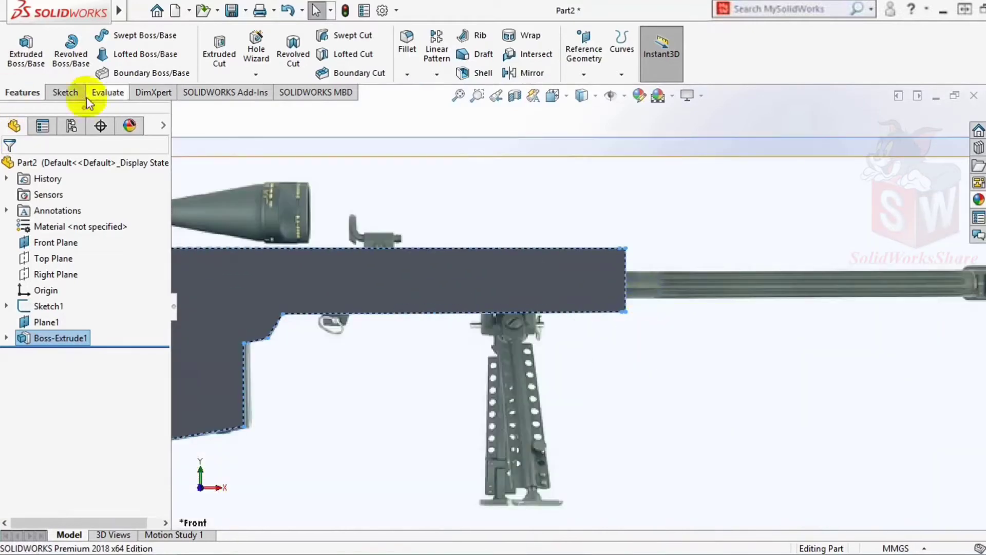
click(71, 93)
scroll(373, 264, down, 5)
middle_drag(463, 308, 373, 264)
click(374, 264)
click(94, 35)
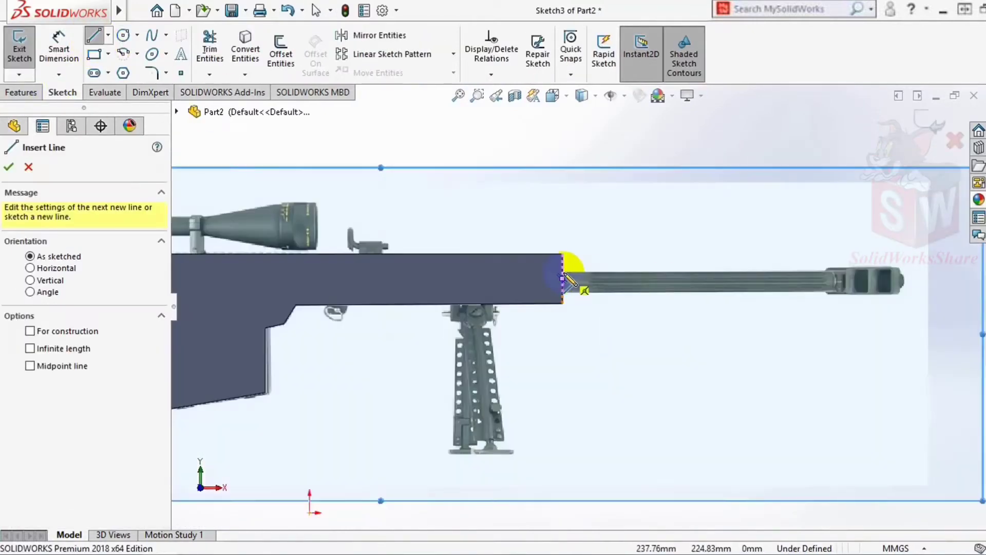
scroll(579, 282, up, 3)
click(580, 290)
scroll(668, 295, up, 3)
click(734, 294)
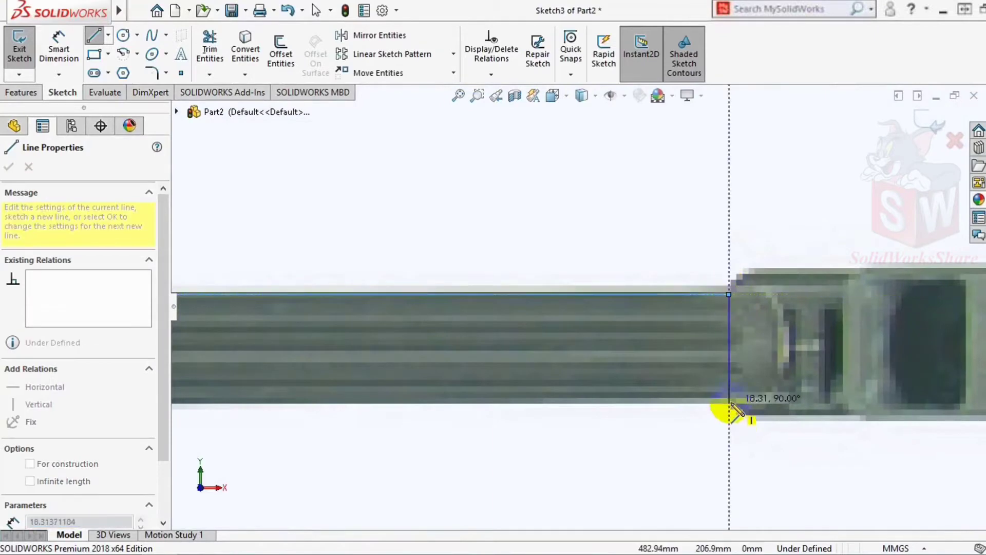
click(733, 407)
scroll(385, 341, down, 3)
click(363, 330)
scroll(375, 334, up, 3)
click(430, 225)
scroll(446, 243, down, 3)
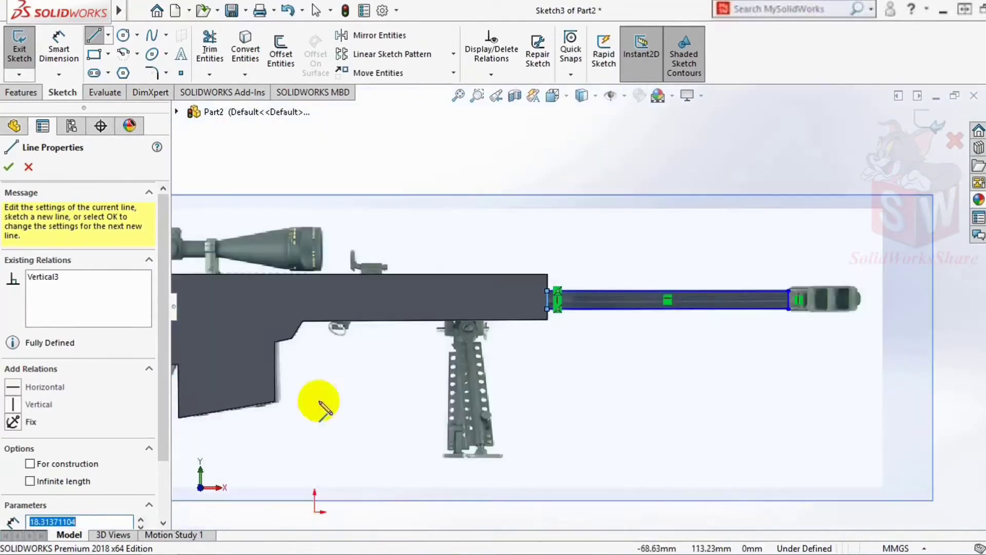
Step: Extrude the barrel sketch into a solid bar, Boss-Extrude2
click(22, 92)
click(25, 49)
click(10, 167)
Step: Draw a roughly 9.16 mm-radius circle on the barrel's end face, viewed normal to it
mouse_move(573, 379)
middle_down()
mouse_move(493, 353)
mouse_move(646, 480)
middle_up()
click(576, 328)
click(687, 315)
key(c)
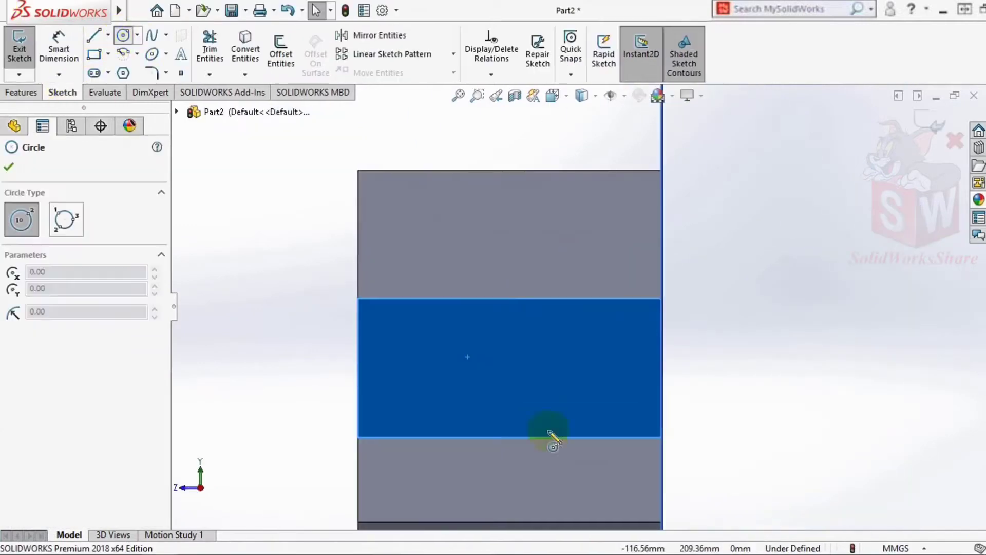
click(510, 368)
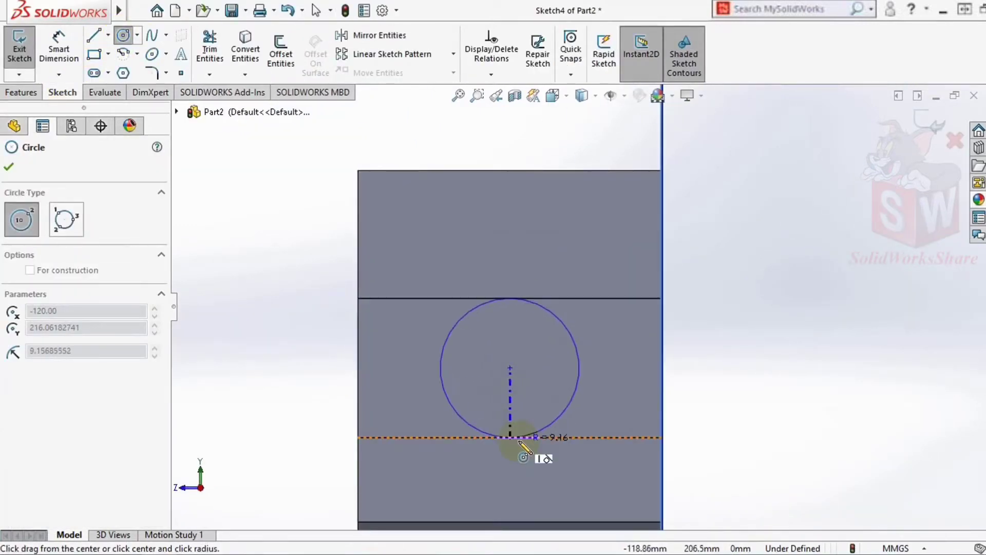
click(515, 438)
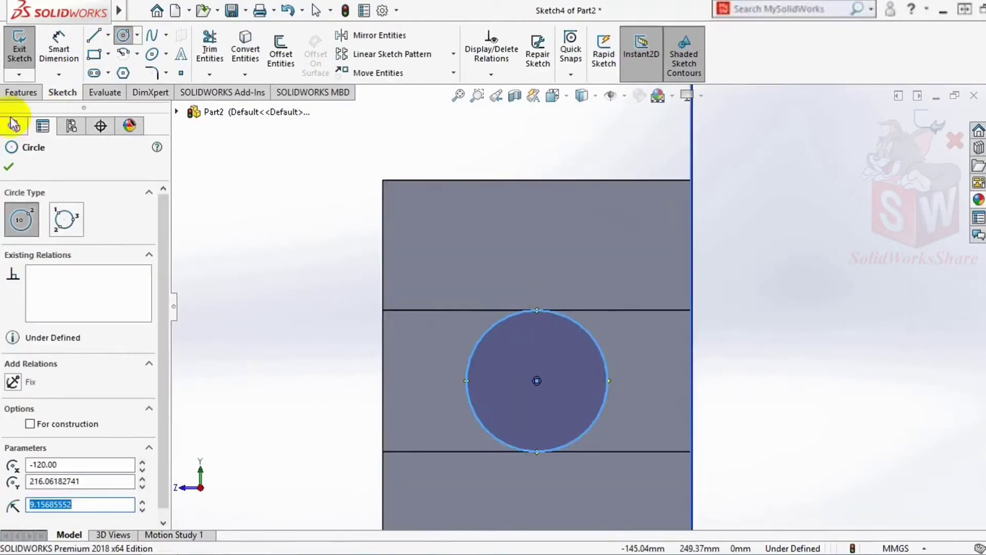
Step: Start a corner rectangle enclosing the circle on the barrel end face
click(94, 35)
key(Escape)
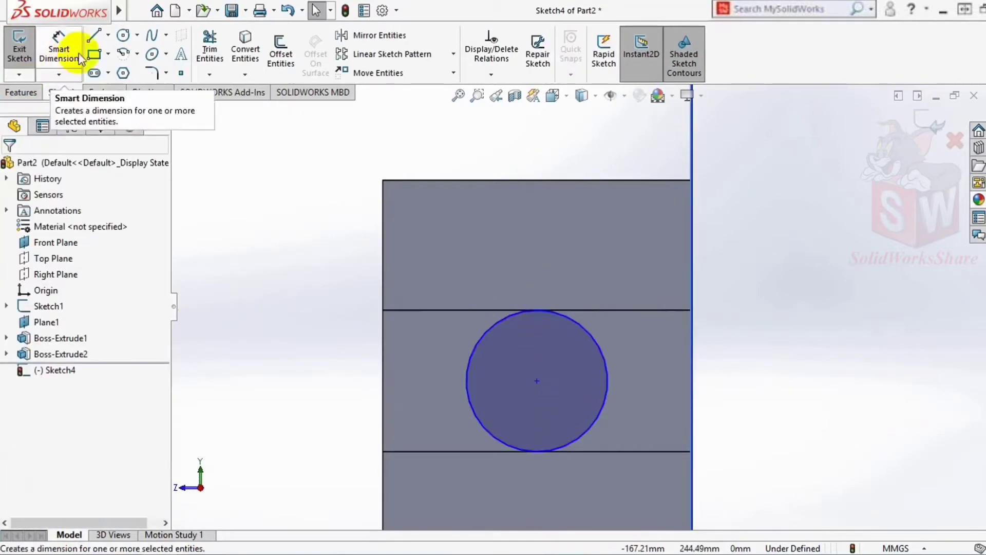
click(94, 53)
click(383, 310)
Step: Close the rectangle around the circle and start an Extruded Cut of the outer region
click(691, 452)
click(21, 92)
click(219, 54)
click(602, 347)
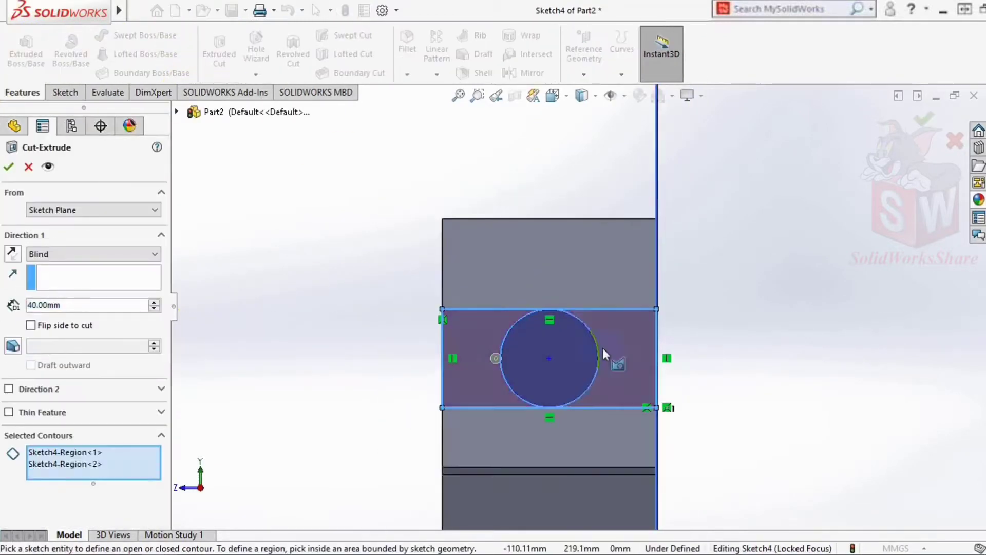
scroll(652, 350, up, 5)
scroll(644, 294, down, 5)
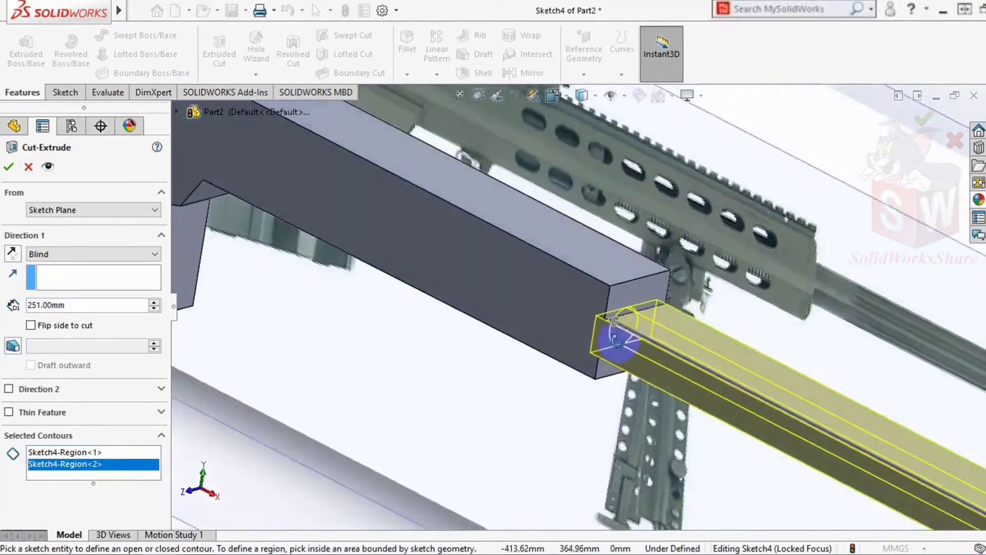
Step: Set the barrel cut depth to 245.5 mm, leaving a round barrel
middle_drag(644, 294, 639, 326)
scroll(639, 327, down, 5)
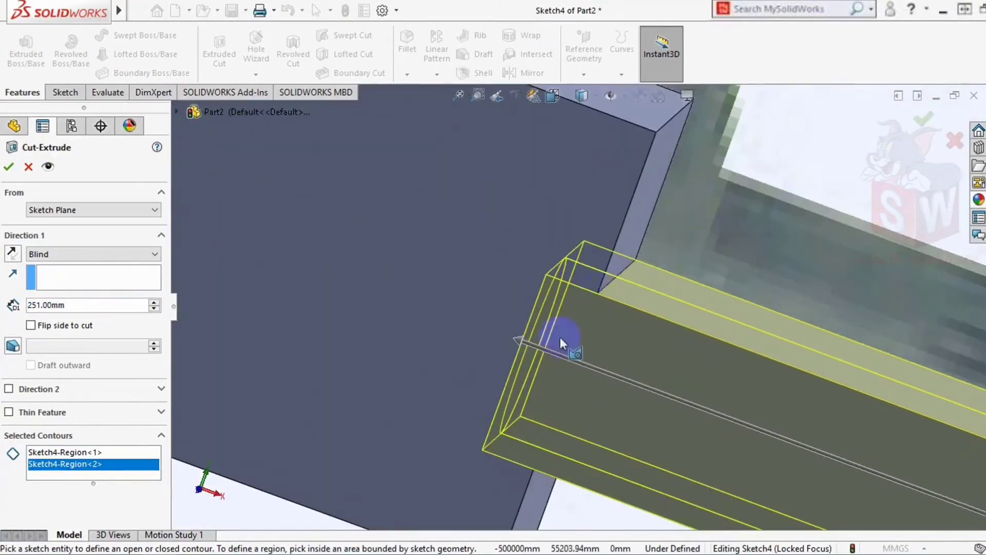
drag(561, 335, 550, 330)
key(ctrl+1)
drag(571, 293, 602, 297)
click(72, 304)
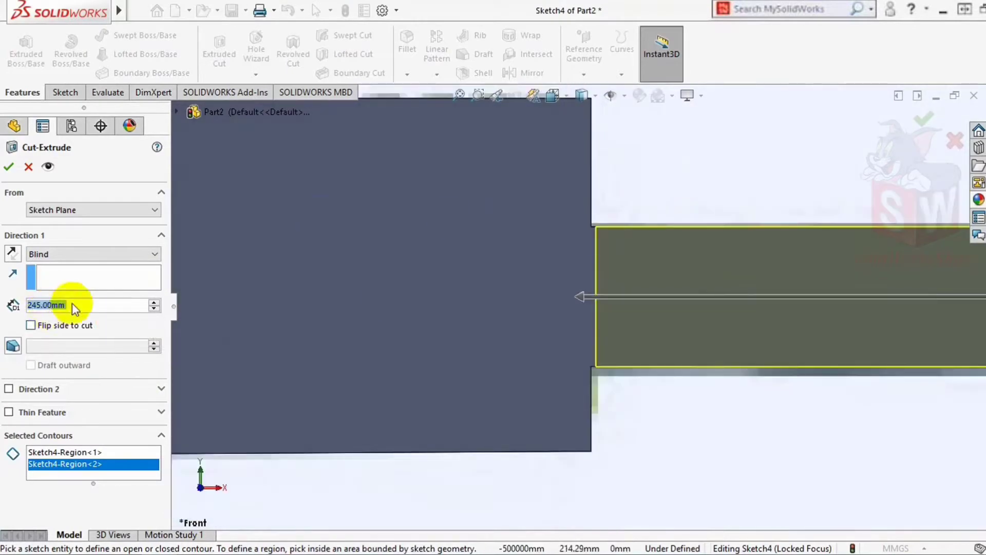
text(245,5)
mouse_move(746, 306)
middle_down()
mouse_move(565, 225)
mouse_move(524, 229)
mouse_move(566, 322)
mouse_move(682, 291)
mouse_move(402, 221)
mouse_move(571, 295)
middle_up()
click(570, 296)
Step: Start a sketch on the body's end face with a 10 mm line along the top edge
click(643, 262)
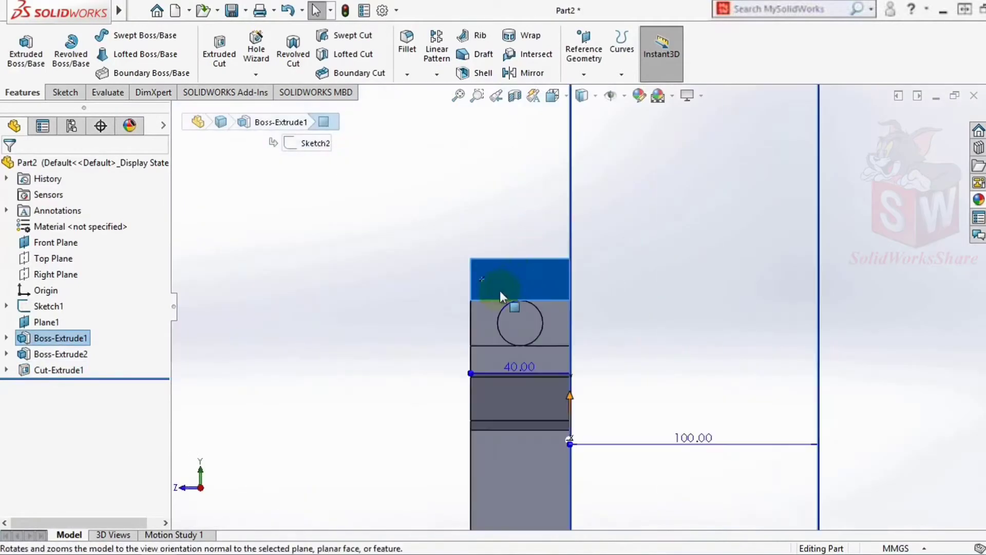
click(62, 92)
click(93, 35)
middle_drag(539, 315, 586, 354)
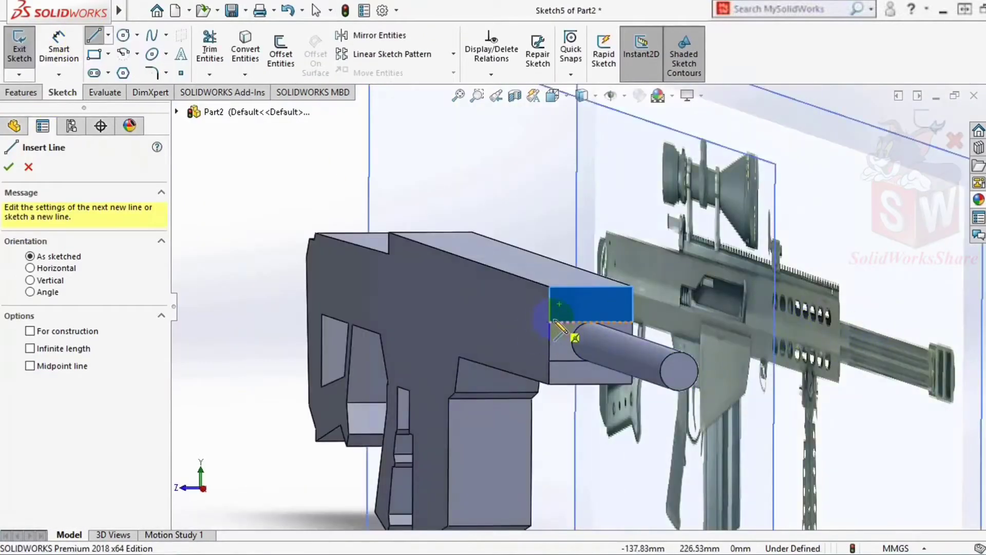
key(ctrl+8)
scroll(370, 410, down, 5)
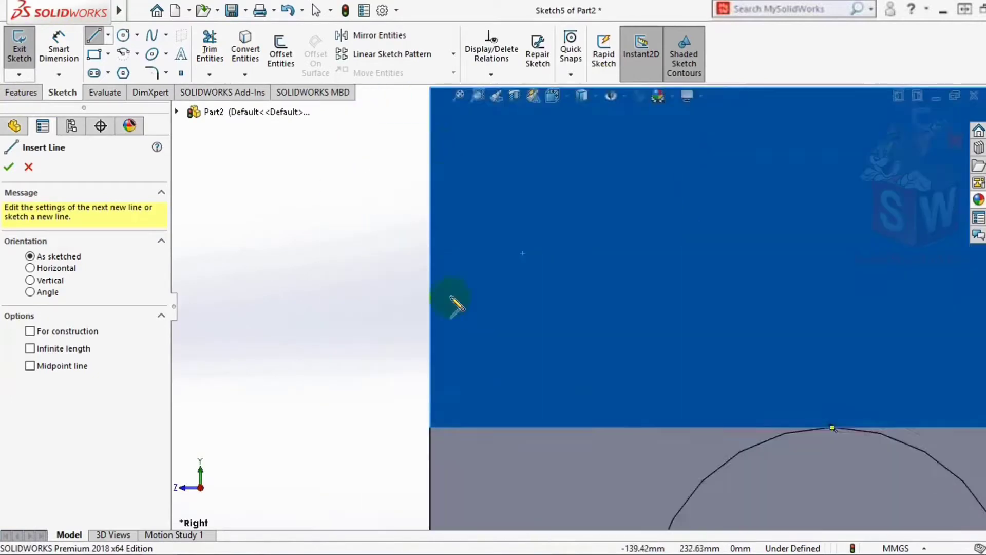
click(493, 375)
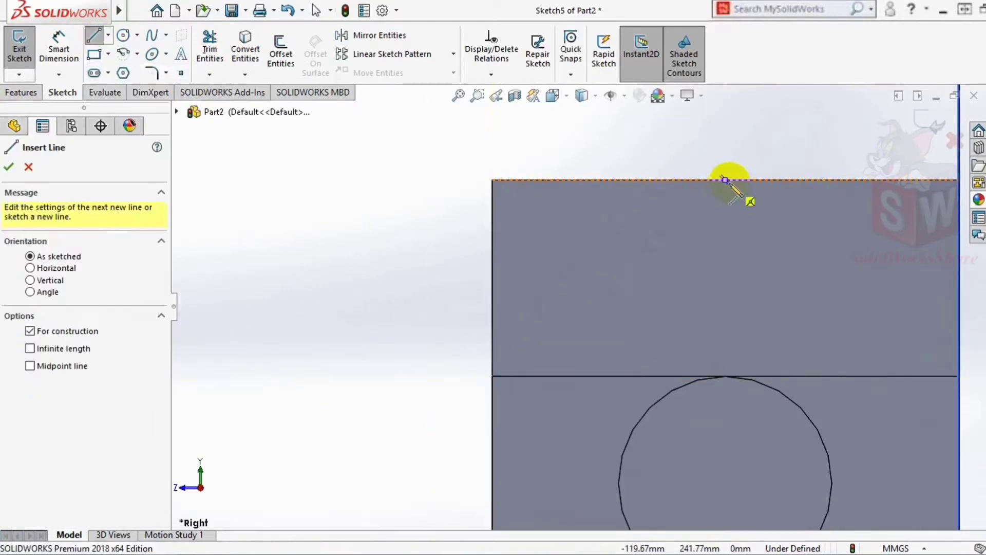
click(642, 180)
text(10)
key(Return)
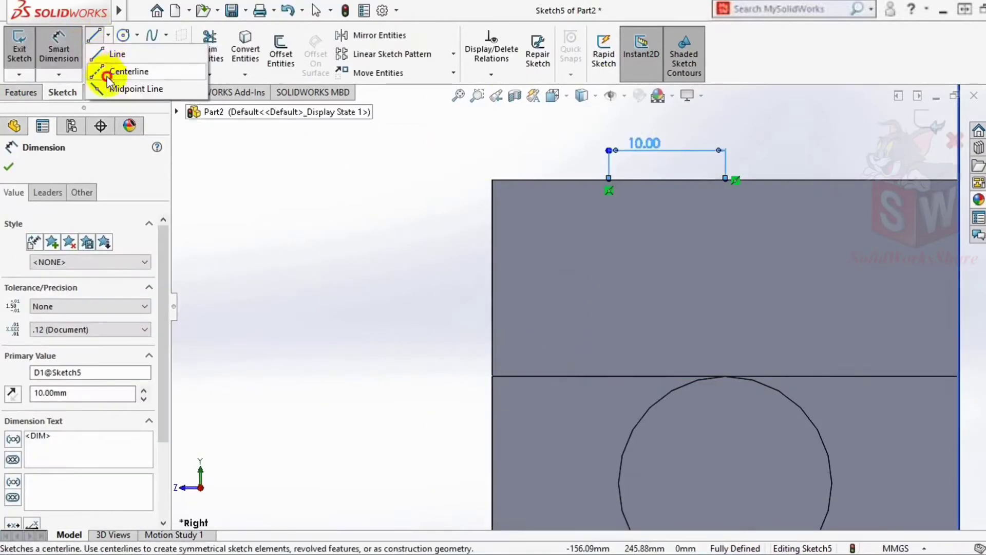
click(121, 68)
Step: Add a vertical centerline and a slanted line forming a corner triangle
click(725, 180)
click(725, 253)
key(Escape)
scroll(718, 308, up, 3)
click(93, 35)
click(594, 246)
click(537, 340)
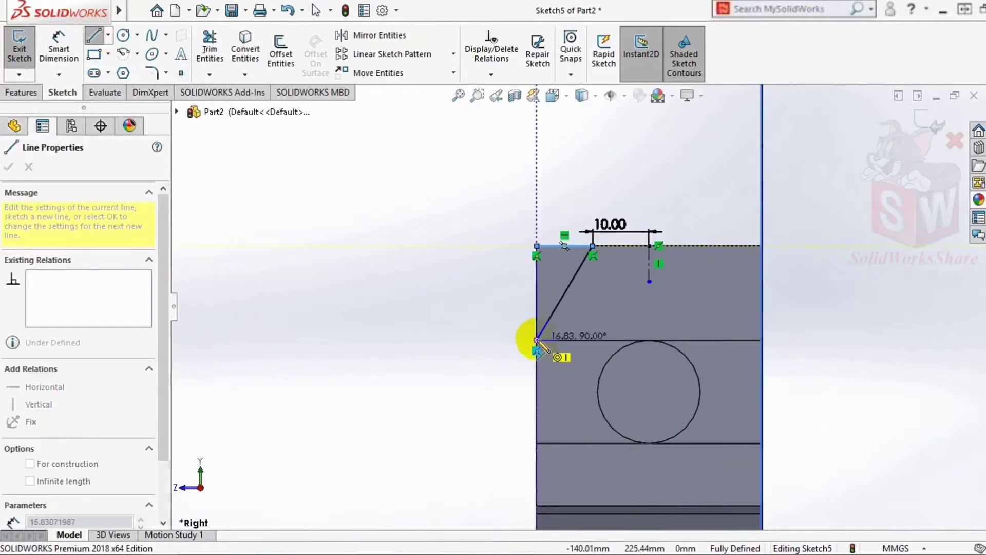
Step: Mirror the corner triangle across the centerline and cut it through the body
click(379, 35)
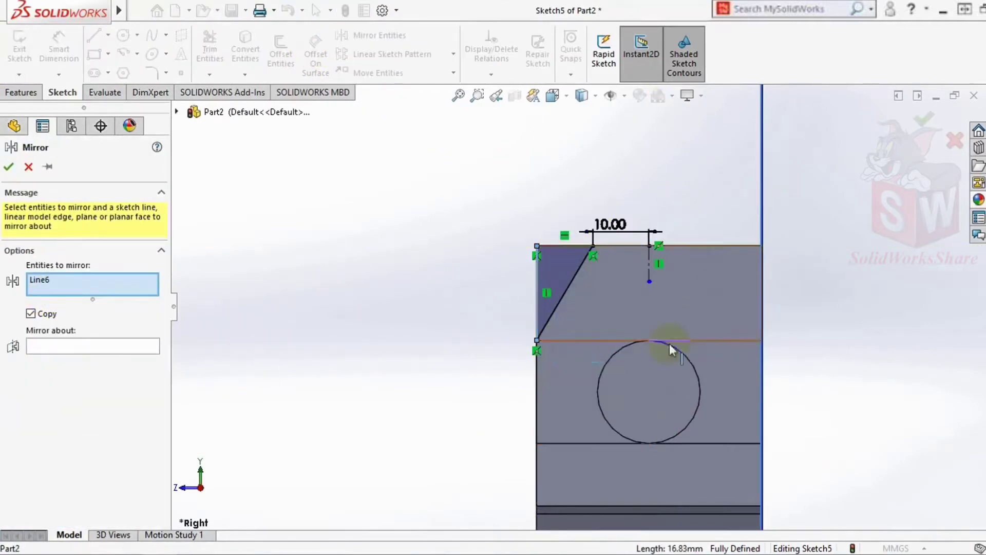
drag(435, 183, 596, 362)
click(652, 276)
key(Return)
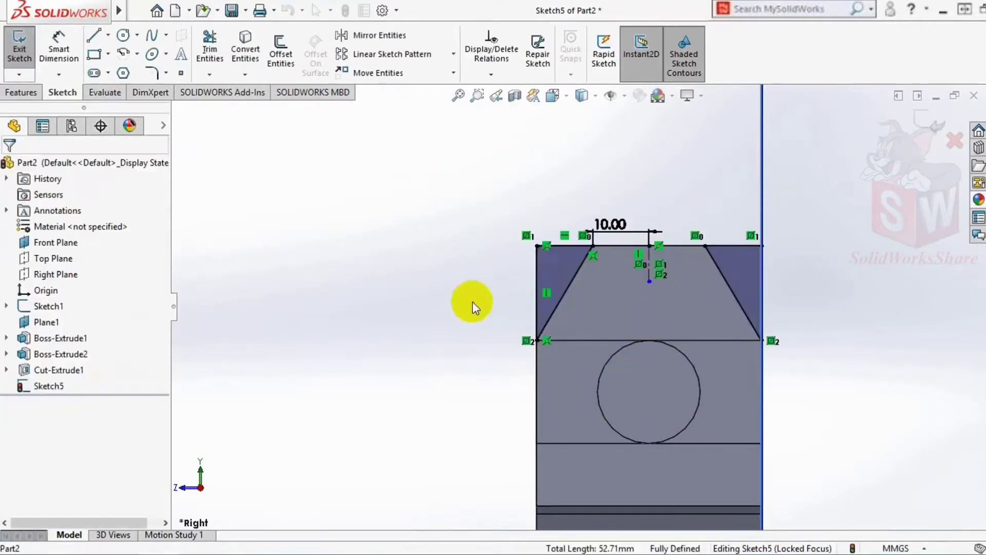
click(22, 92)
click(220, 54)
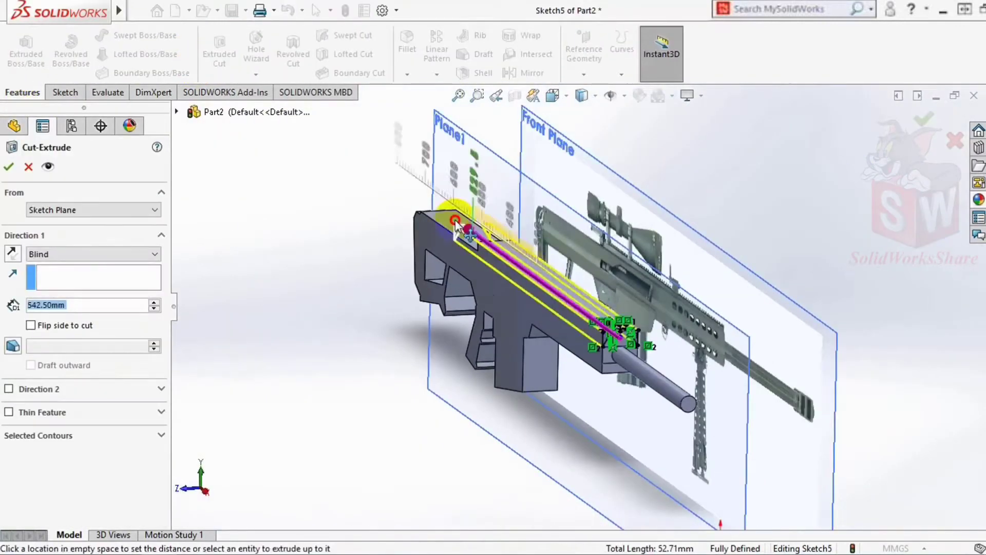
key(Return)
Step: Undo the bevel cut, add a centerline to the circle centre, re-mirror and redo the cut
mouse_move(668, 334)
middle_down()
mouse_move(642, 332)
mouse_move(650, 339)
middle_up()
scroll(277, 170, up, 5)
click(287, 10)
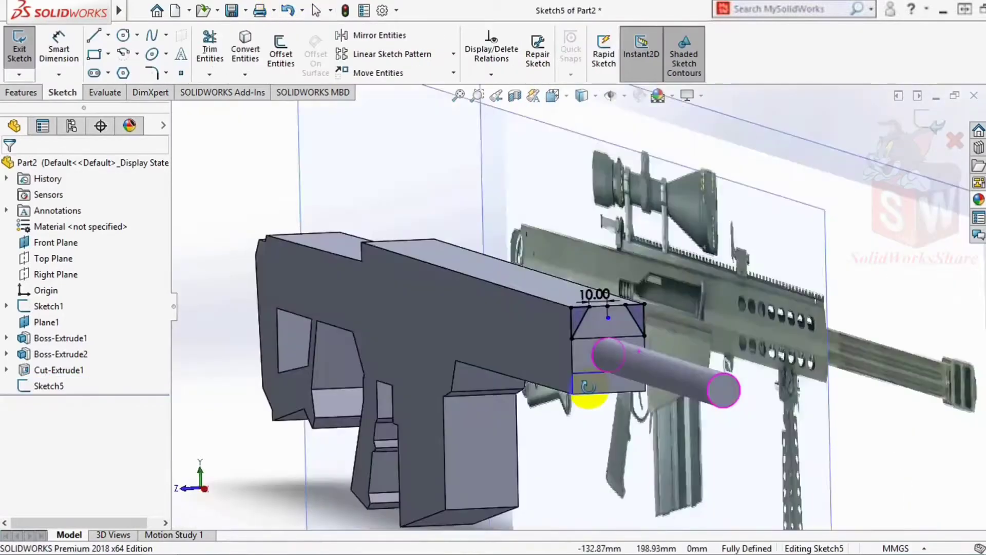
click(108, 35)
click(154, 70)
key(ctrl+8)
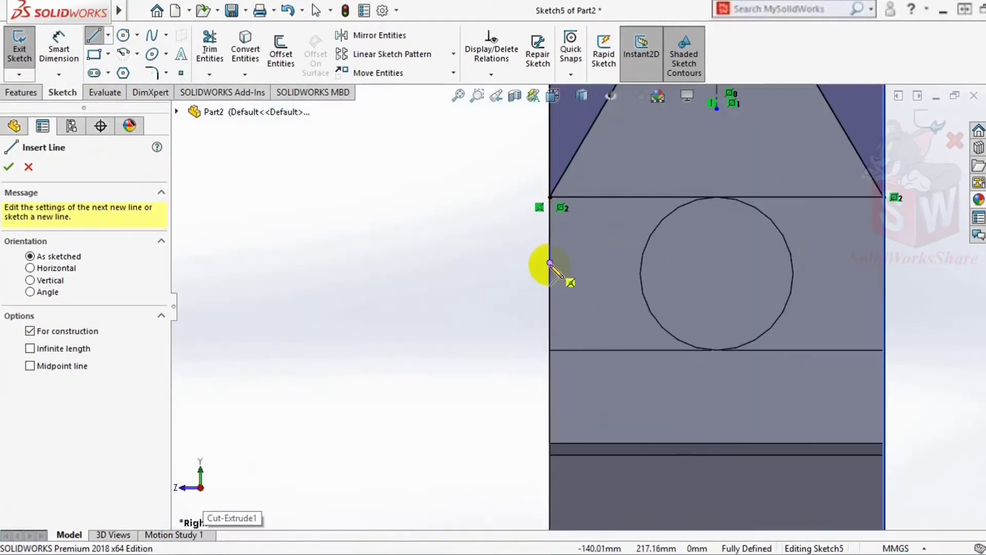
click(708, 272)
click(380, 35)
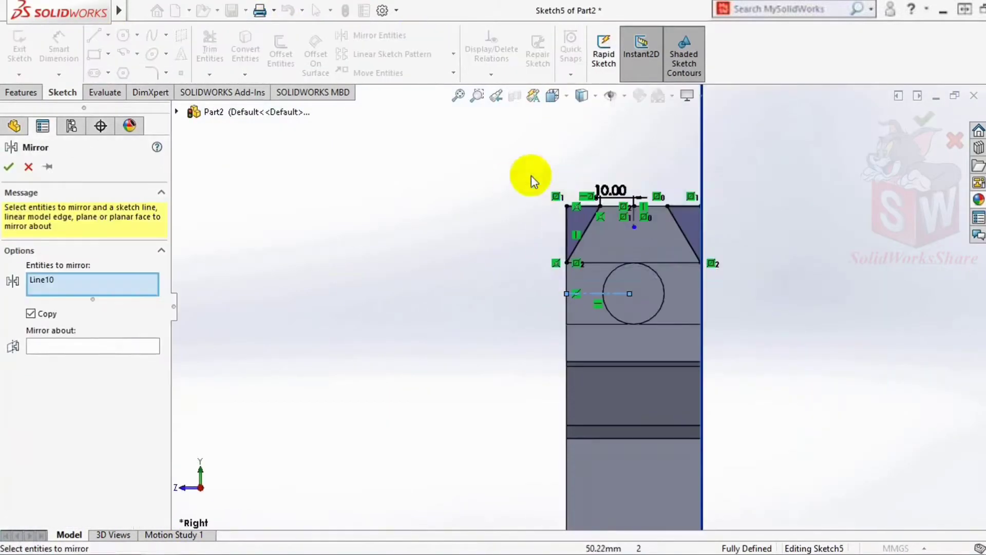
click(8, 167)
click(11, 92)
click(220, 52)
key(Return)
Step: Orbit around the rifle to inspect the bevelled body and rail underside
scroll(486, 324, up, 3)
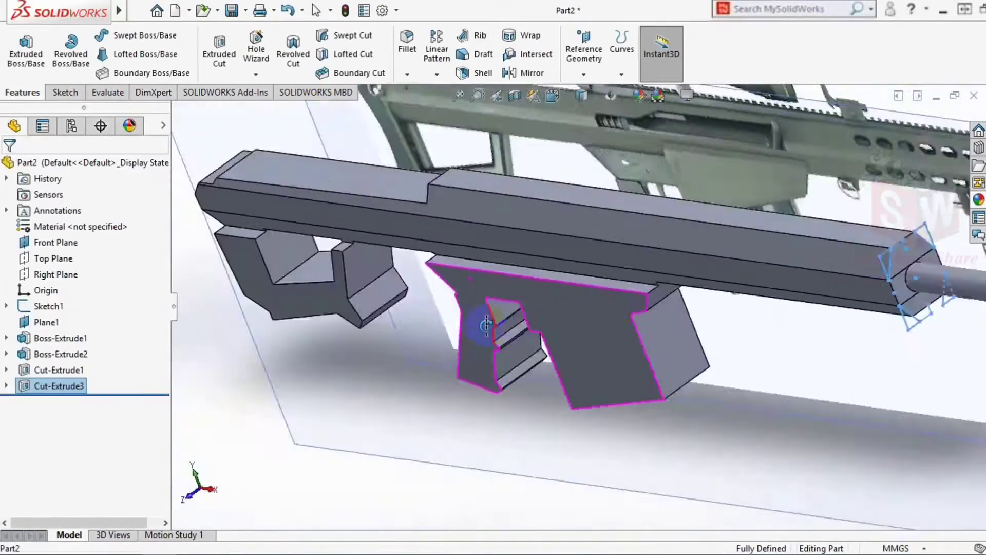
middle_drag(486, 324, 638, 264)
scroll(526, 273, down, 3)
middle_drag(526, 273, 477, 315)
scroll(336, 348, up, 3)
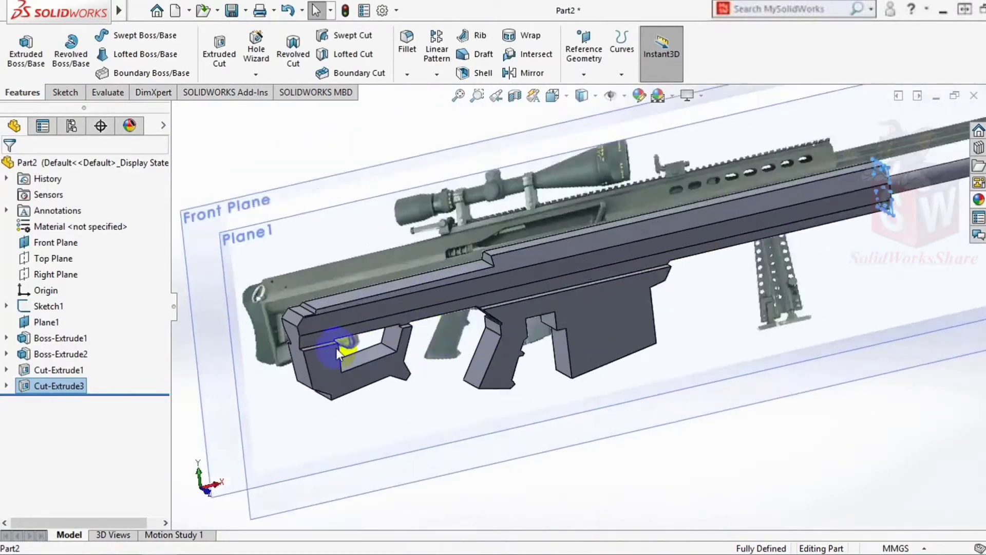
mouse_move(336, 347)
middle_down()
mouse_move(489, 385)
mouse_move(381, 298)
middle_up()
scroll(381, 298, up, 3)
scroll(567, 384, up, 3)
mouse_move(567, 384)
middle_down()
mouse_move(463, 381)
mouse_move(567, 429)
middle_up()
scroll(308, 319, up, 2)
middle_drag(308, 319, 495, 378)
scroll(540, 409, up, 3)
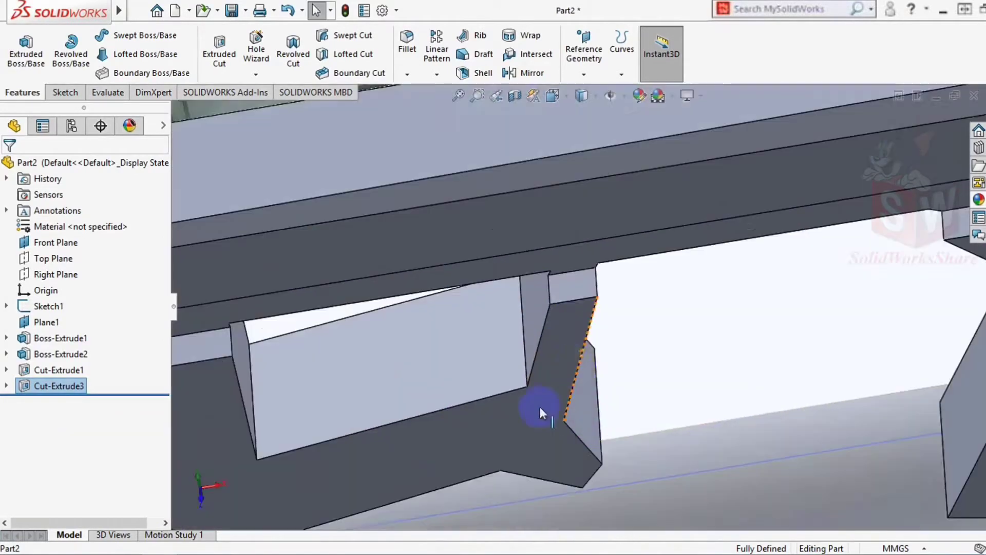
scroll(539, 411, down, 5)
Step: Sketch a line outline along the stock's lower edge on the Boss-Extrude1 face
click(560, 368)
key(ctrl+1)
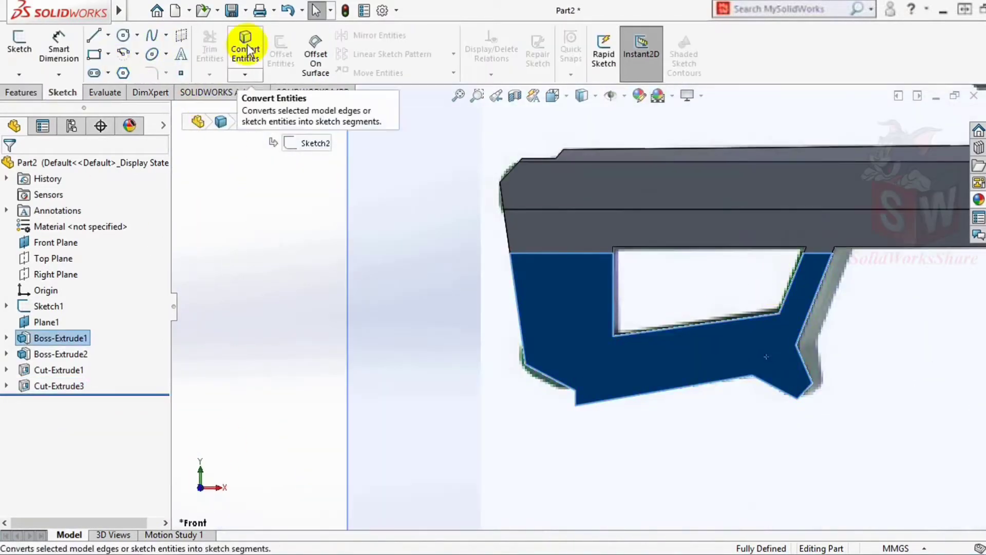
key(l)
click(614, 209)
click(676, 209)
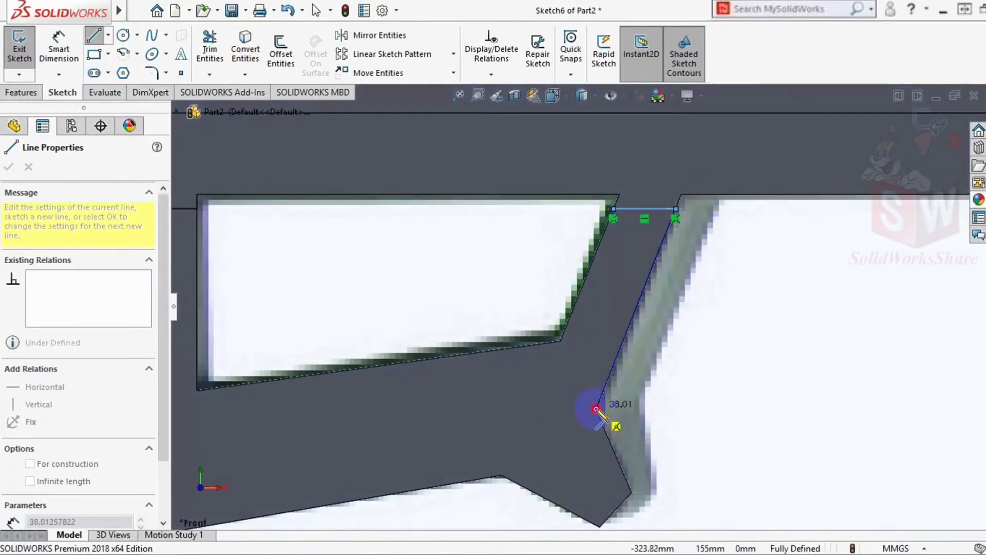
click(502, 474)
scroll(578, 310, down, 3)
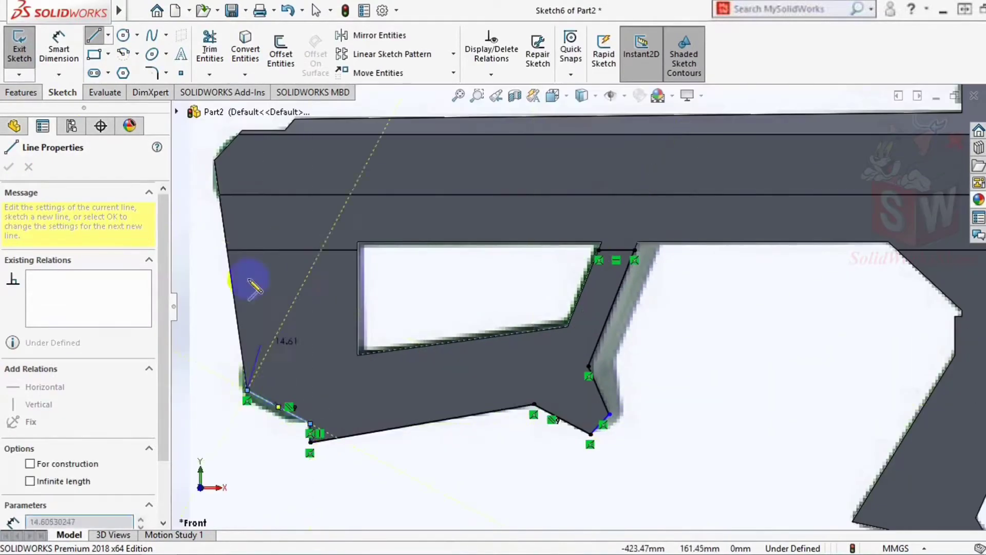
Step: Cut the traced stock outline 15 mm deep with a Blind Extruded Cut
key(ctrl+7)
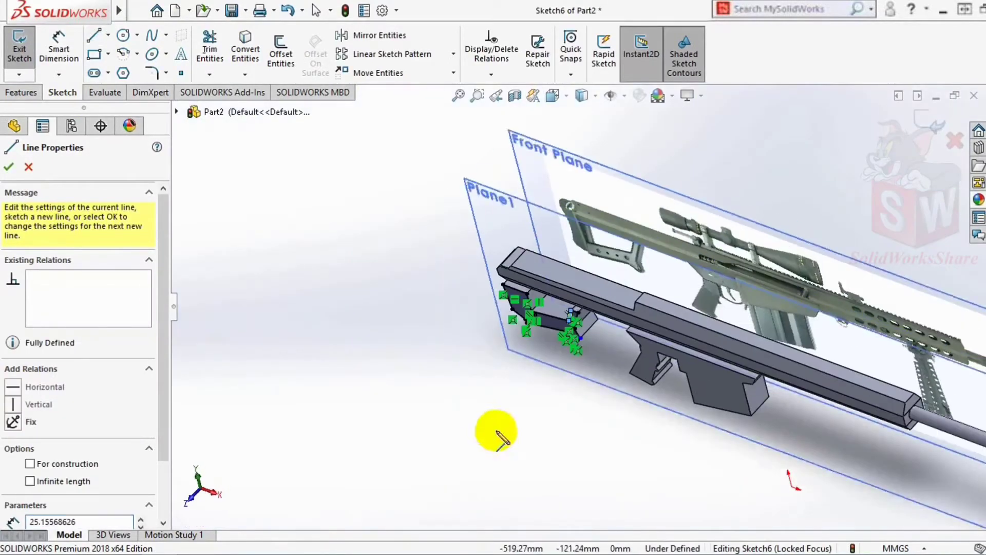
click(21, 92)
click(220, 54)
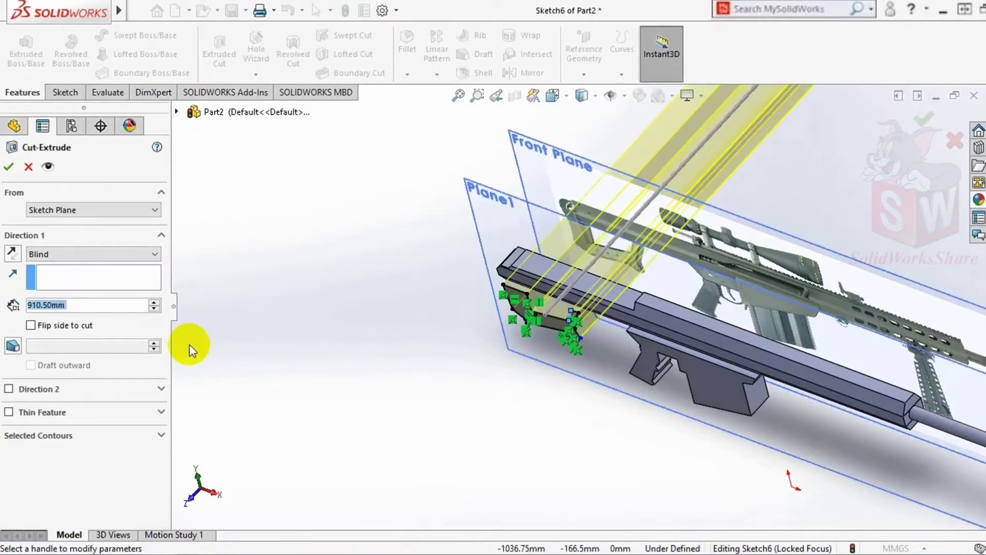
text(15)
key(Return)
scroll(540, 319, up, 5)
mouse_move(539, 318)
middle_down()
mouse_move(599, 228)
mouse_move(578, 288)
middle_up()
click(9, 166)
middle_drag(466, 328, 698, 386)
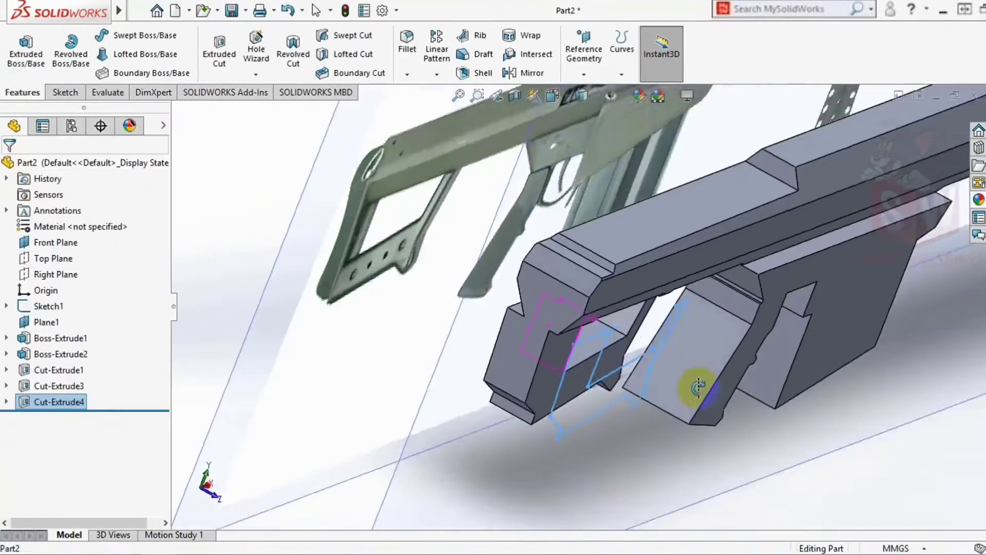
key(ctrl+7)
Step: Add a reference plane offset 120 mm from the Front Plane
click(211, 192)
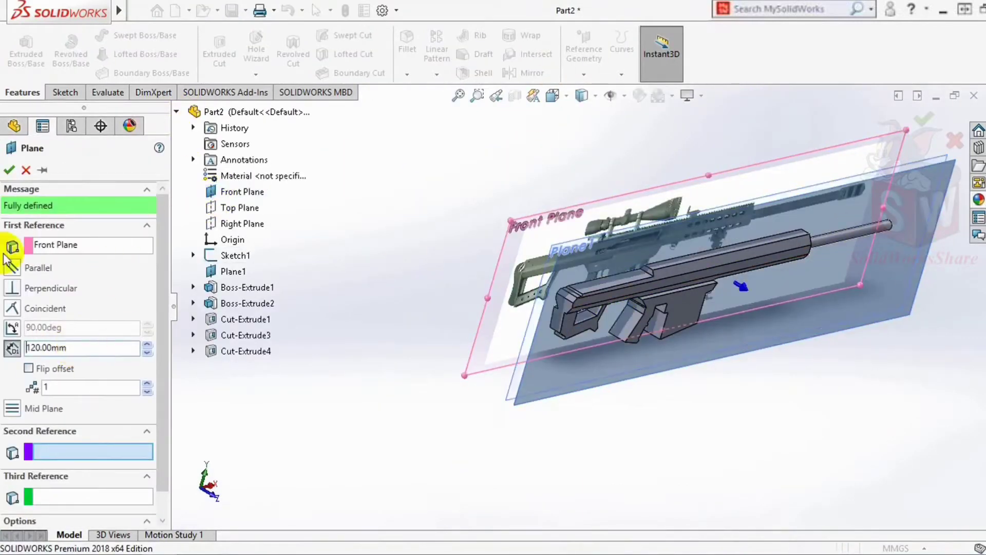
click(8, 170)
mouse_move(765, 414)
middle_down()
mouse_move(513, 236)
mouse_move(341, 289)
mouse_move(430, 282)
mouse_move(341, 203)
middle_up()
Step: Mirror the stock cut Cut-Extrude4 across Plane1
click(375, 291)
click(532, 74)
scroll(506, 302, up, 3)
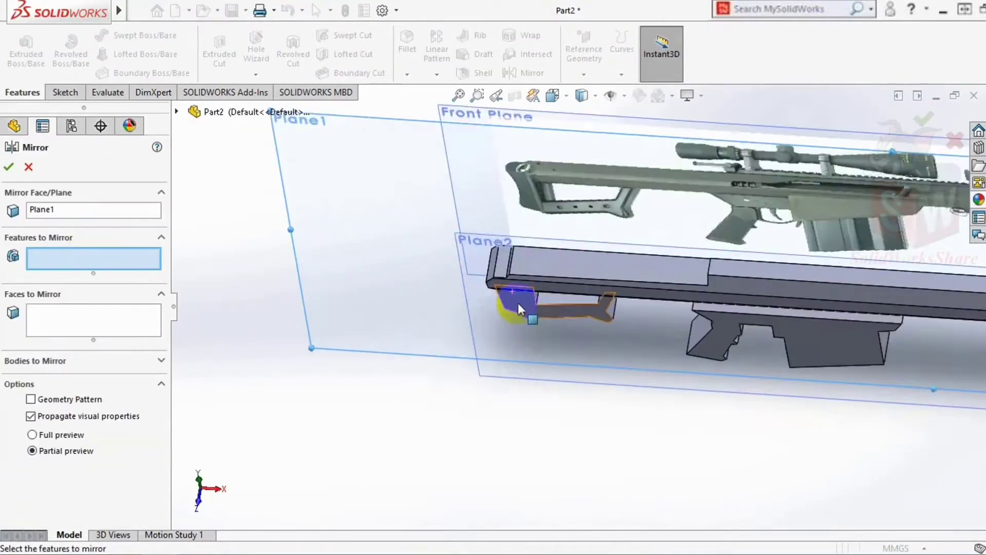
click(507, 301)
middle_drag(507, 302, 561, 379)
click(436, 246)
mouse_move(435, 245)
middle_down()
mouse_move(590, 331)
mouse_move(529, 319)
mouse_move(498, 268)
mouse_move(386, 333)
mouse_move(592, 375)
mouse_move(483, 354)
mouse_move(485, 406)
mouse_move(565, 409)
mouse_move(612, 305)
middle_up()
key(Return)
Step: Sketch a frame outline on the stock's side face and extrude it 15 mm
scroll(495, 383, up, 3)
click(495, 383)
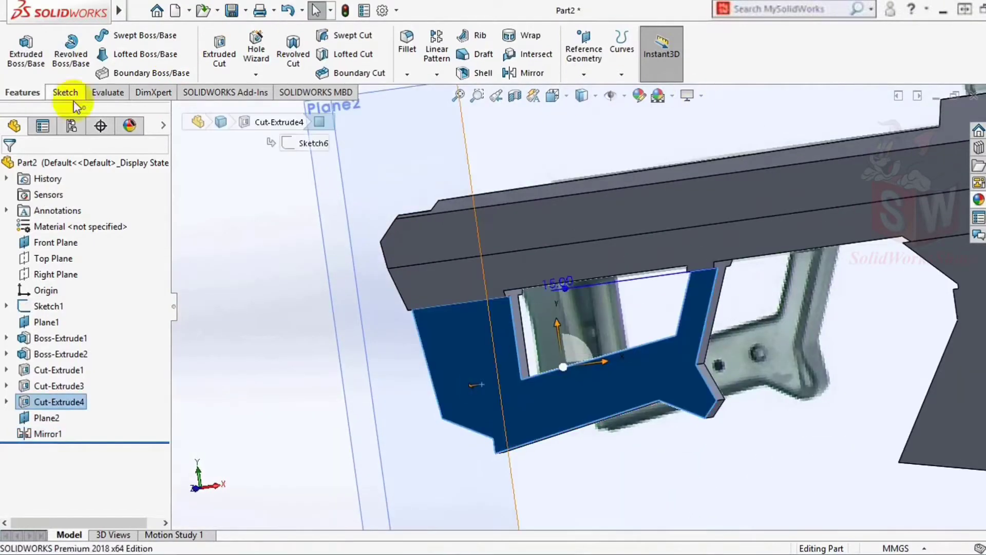
key(l)
click(444, 269)
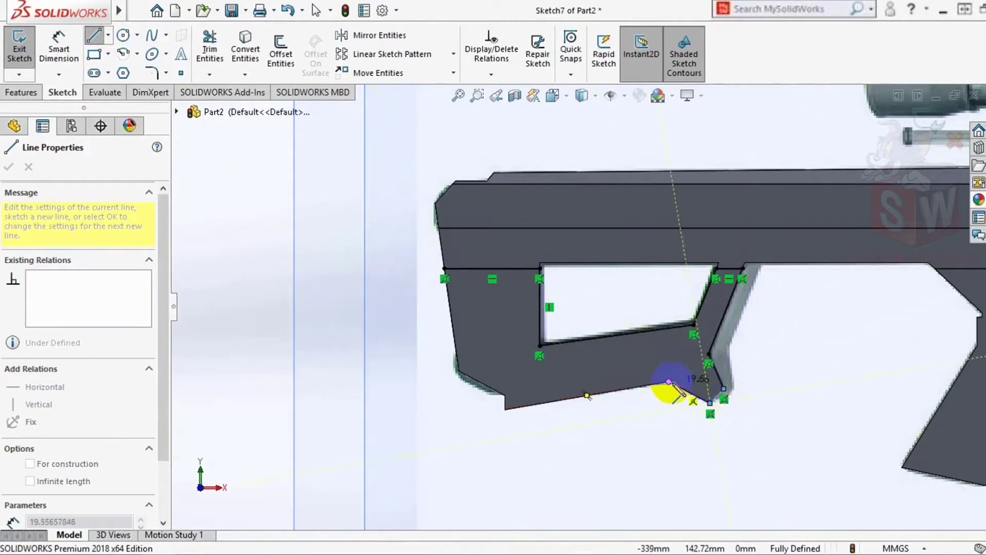
click(505, 409)
click(20, 92)
click(25, 49)
click(74, 306)
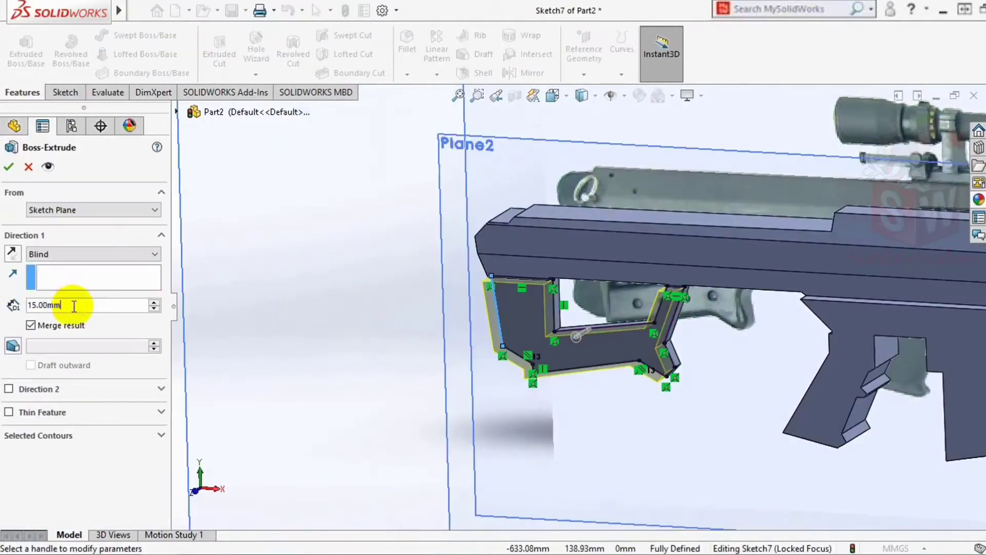
text(5)
key(Return)
Step: Mirror the 15 mm frame Boss-Extrude3 across Plane2 and inspect the whole rifle
middle_drag(572, 341, 490, 194)
click(532, 72)
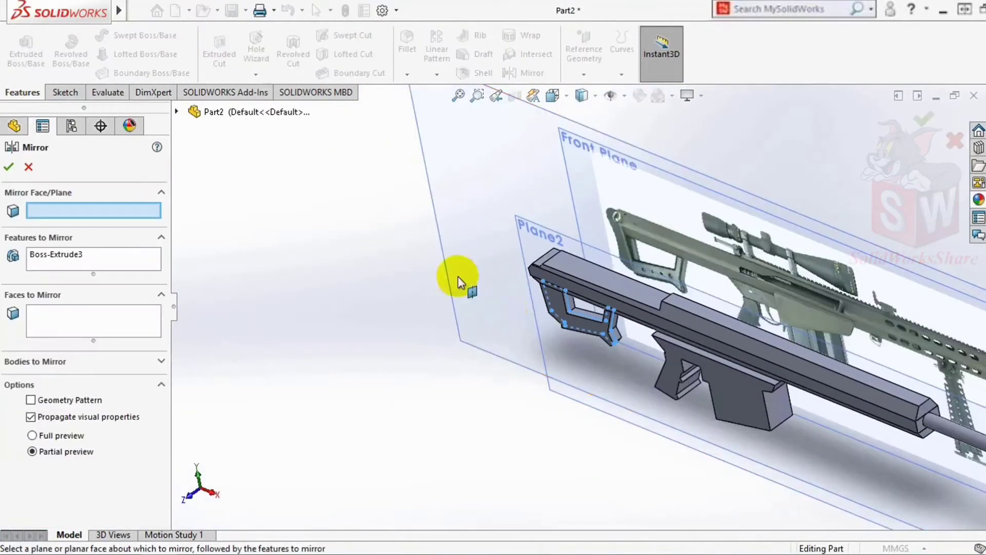
click(457, 275)
click(15, 170)
middle_drag(722, 265, 544, 275)
scroll(689, 238, up, 3)
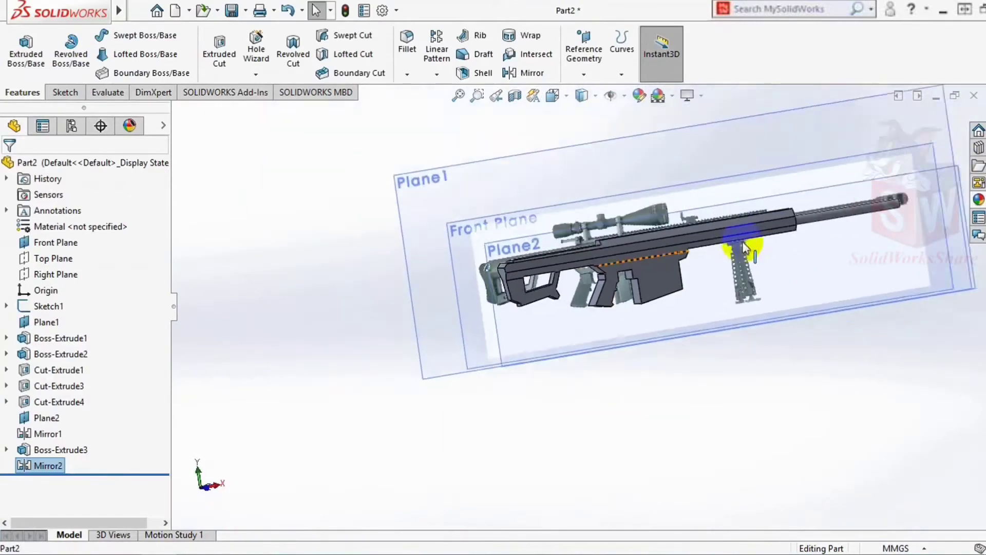
scroll(666, 291, down, 5)
middle_drag(666, 291, 623, 360)
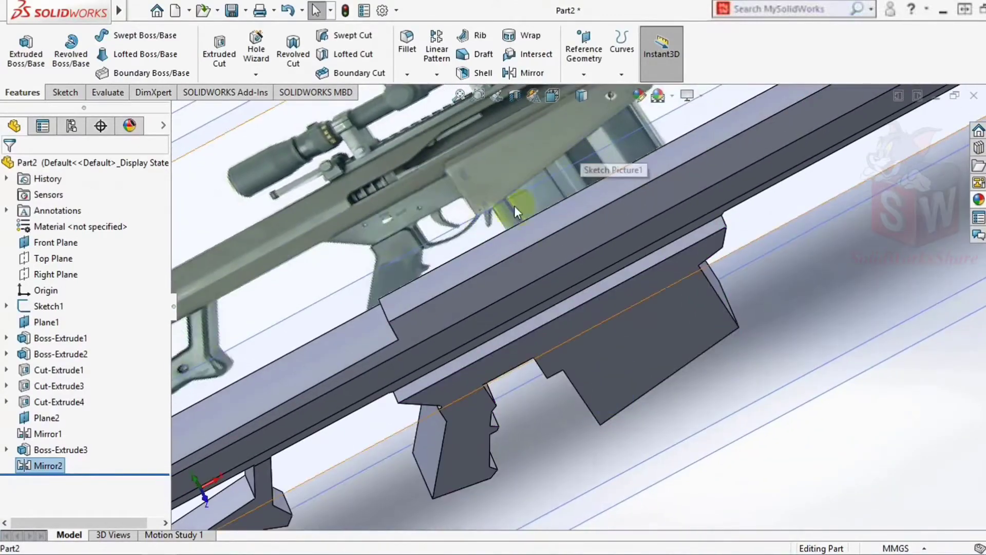
middle_drag(596, 164, 684, 278)
scroll(683, 279, down, 5)
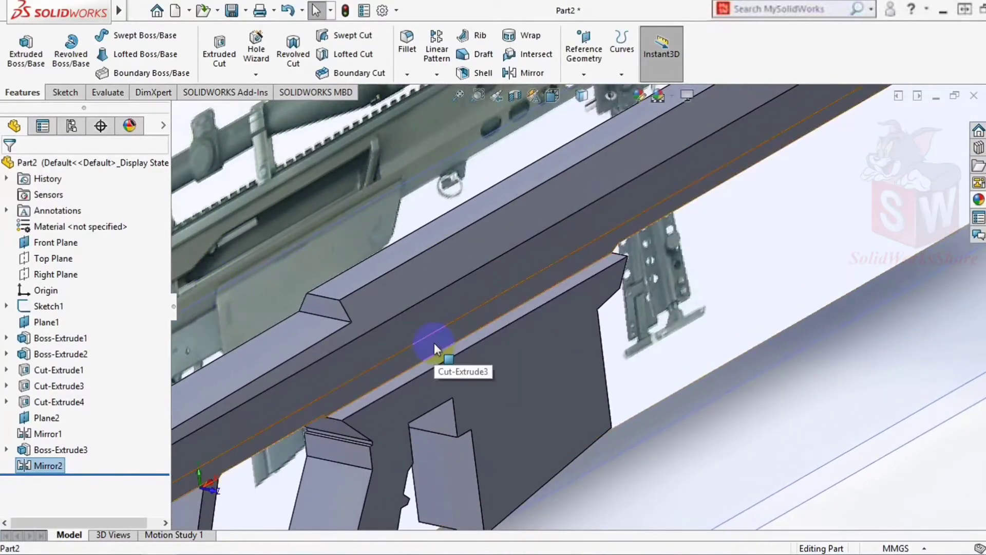
scroll(489, 419, up, 5)
scroll(533, 365, down, 3)
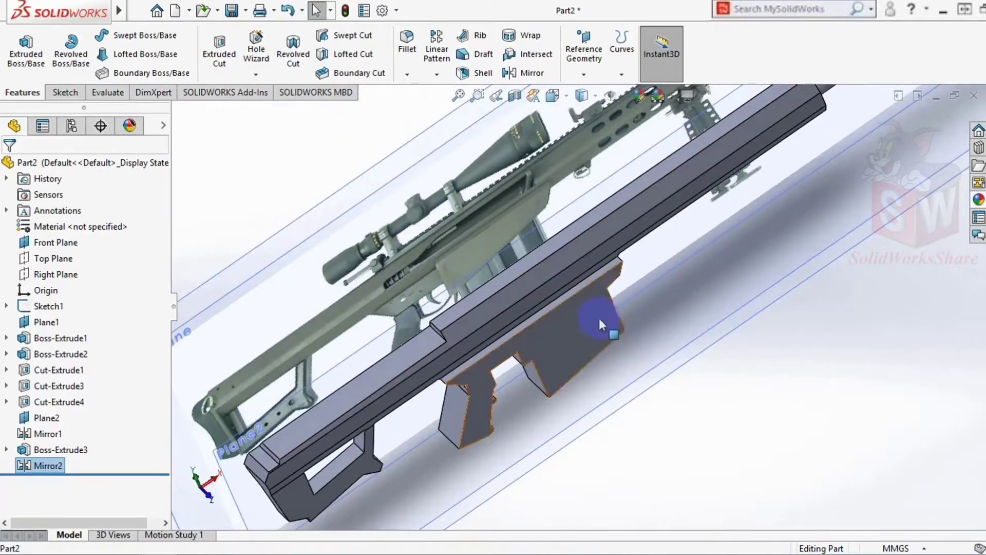
Step: Sketch an outline on the magazine block face and cut it 10 mm deep
click(708, 302)
click(99, 40)
click(539, 395)
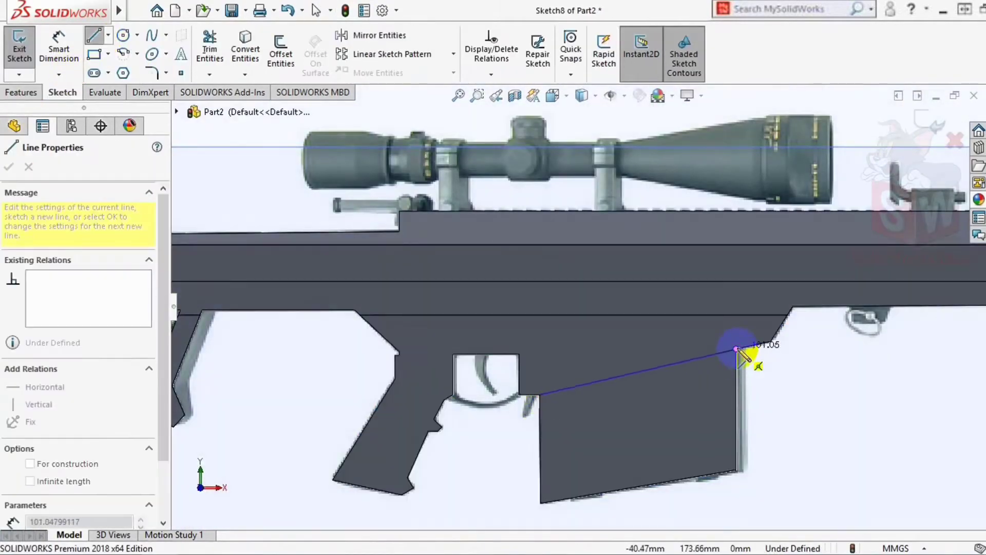
click(738, 470)
click(541, 502)
click(540, 394)
click(20, 92)
click(220, 48)
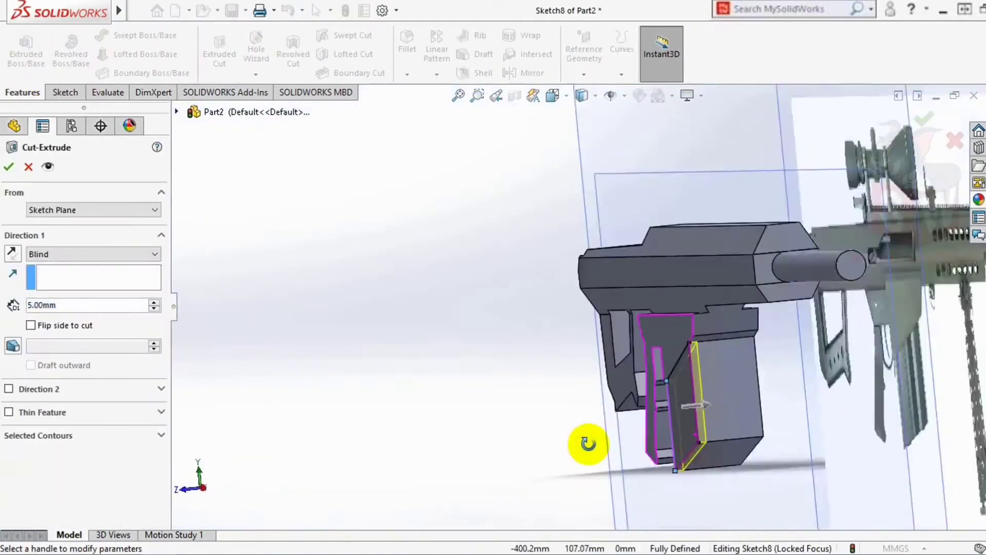
double_click(103, 305)
text(10)
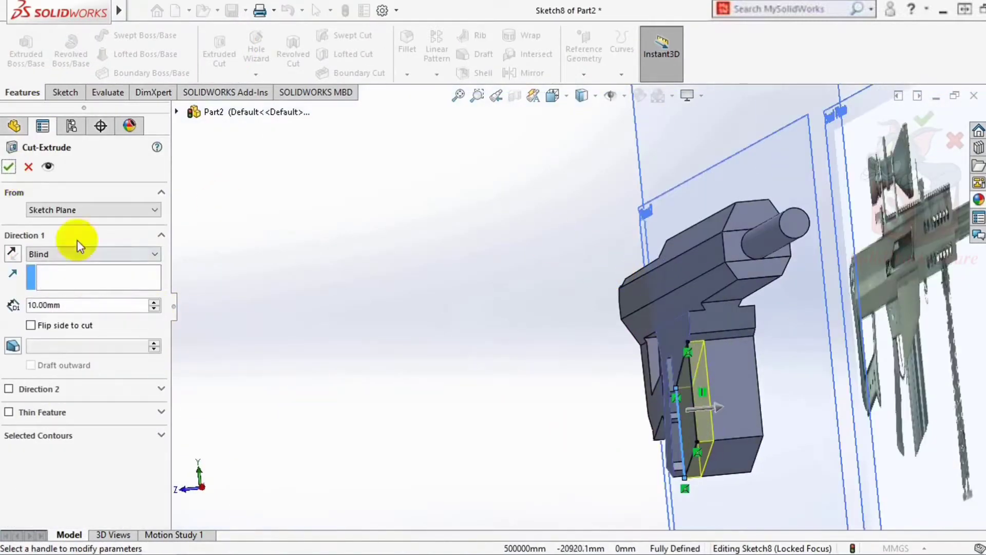
key(Return)
Step: Mirror the magazine cut Cut-Extrude5 across Plane2
click(529, 73)
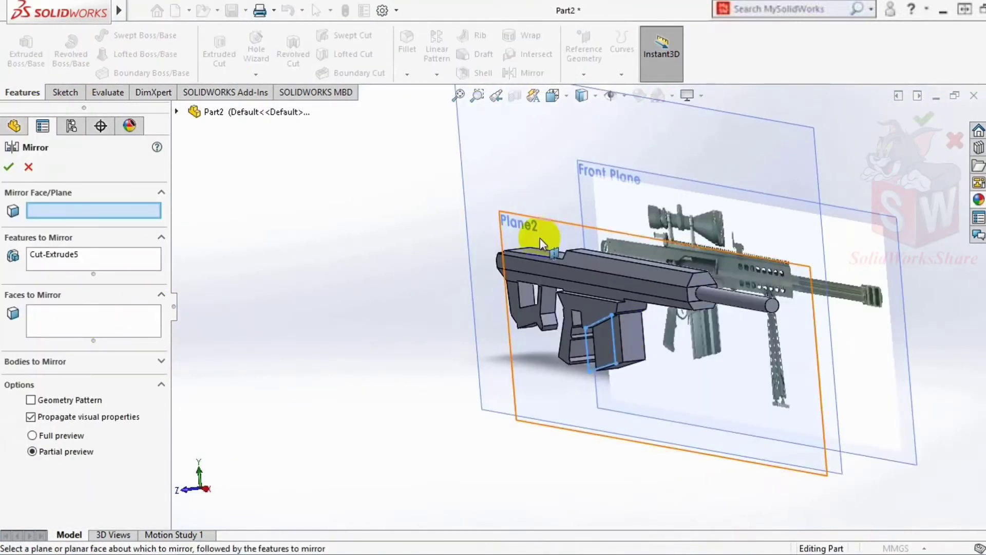
click(541, 241)
key(Return)
mouse_move(540, 242)
middle_down()
mouse_move(714, 379)
mouse_move(709, 370)
mouse_move(517, 379)
mouse_move(539, 303)
mouse_move(407, 360)
mouse_move(507, 374)
middle_up()
Step: Sketch the wedge outline above the magazine and extrude-cut it
click(568, 341)
click(93, 35)
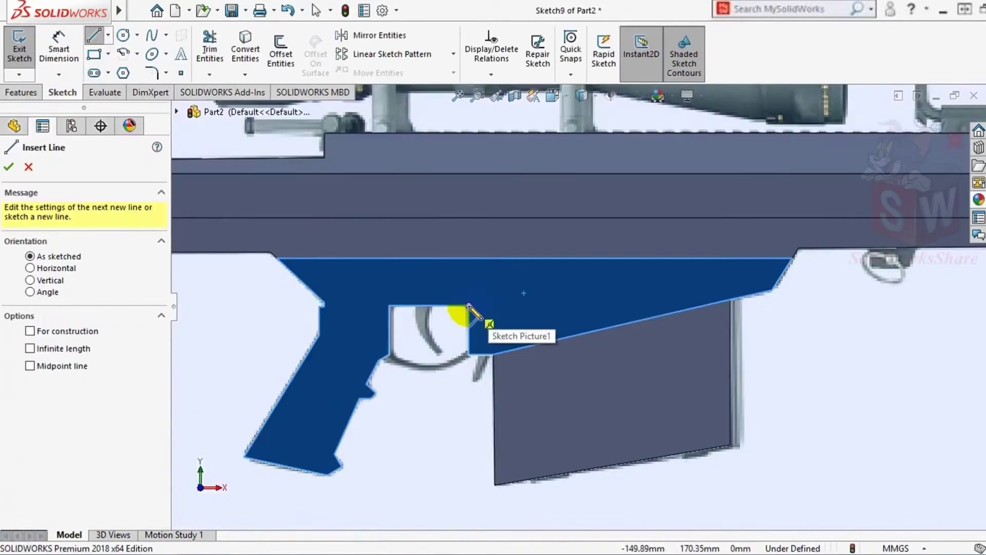
click(468, 306)
click(468, 258)
click(468, 305)
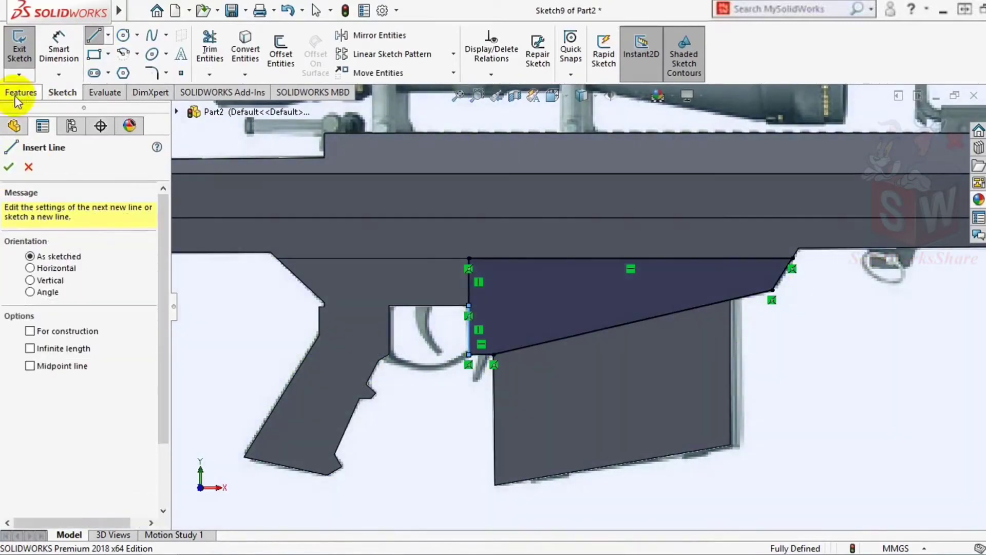
click(21, 92)
click(219, 54)
key(Return)
Step: Begin mirroring the wedge cut and orbit the rifle to a side view
scroll(602, 298, down, 3)
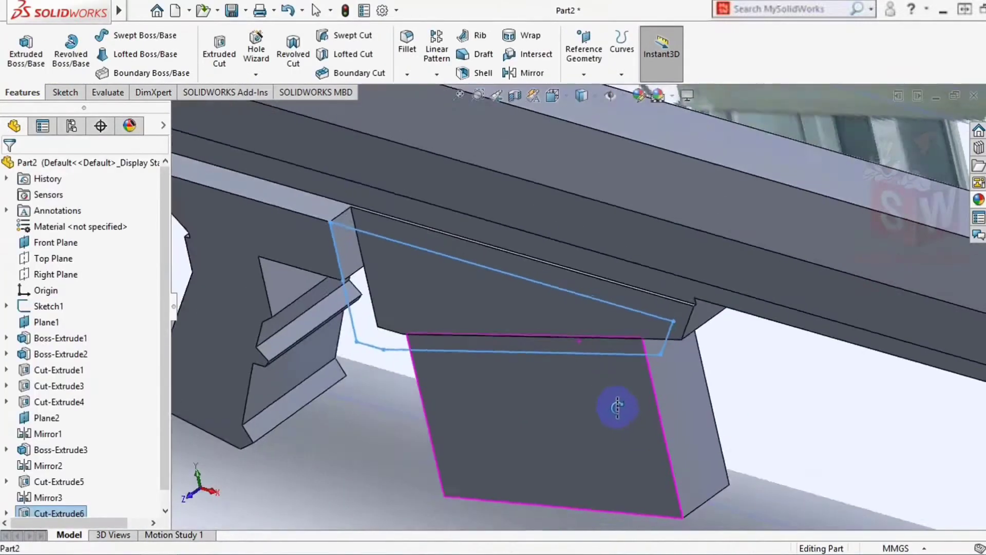
scroll(617, 408, up, 10)
click(341, 181)
click(460, 302)
mouse_move(460, 302)
middle_down()
mouse_move(632, 330)
mouse_move(529, 375)
mouse_move(502, 410)
mouse_move(506, 322)
mouse_move(513, 335)
middle_up()
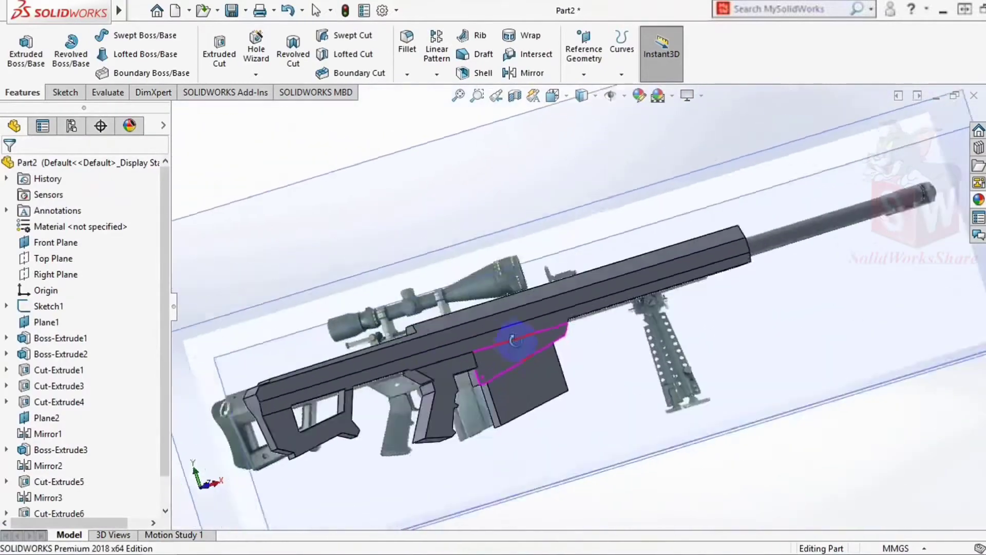
Step: Draw a line outline on the grip face and start an extruded cut from it
scroll(478, 371, down, 3)
scroll(448, 393, down, 3)
click(448, 393)
click(463, 375)
click(24, 74)
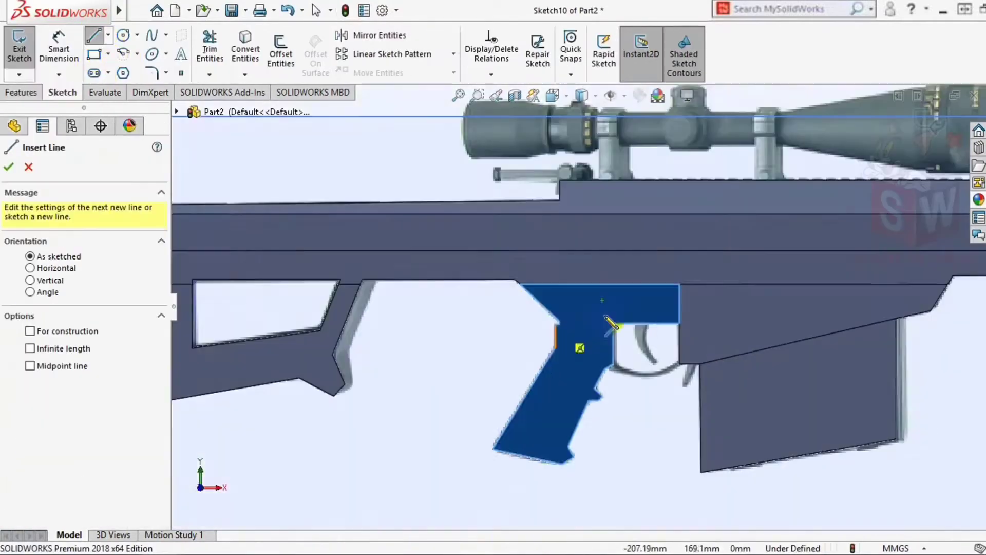
scroll(556, 324, down, 5)
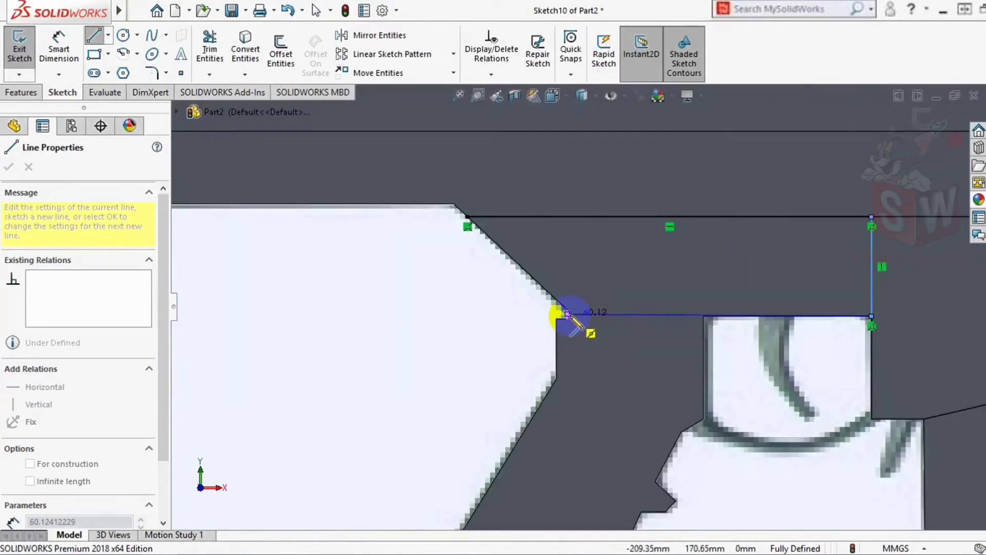
click(567, 313)
scroll(775, 308, down, 4)
scroll(231, 308, up, 3)
scroll(297, 222, up, 3)
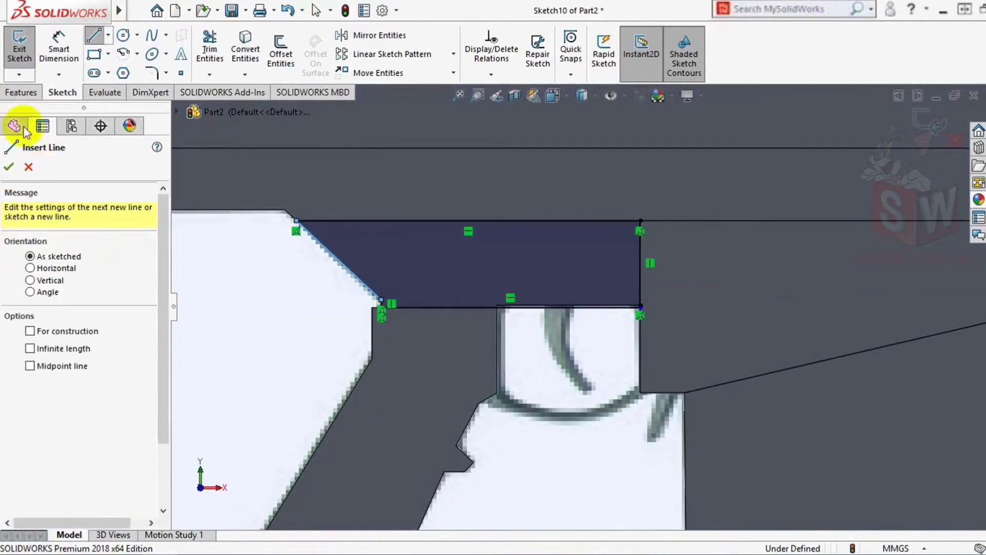
click(222, 52)
click(9, 165)
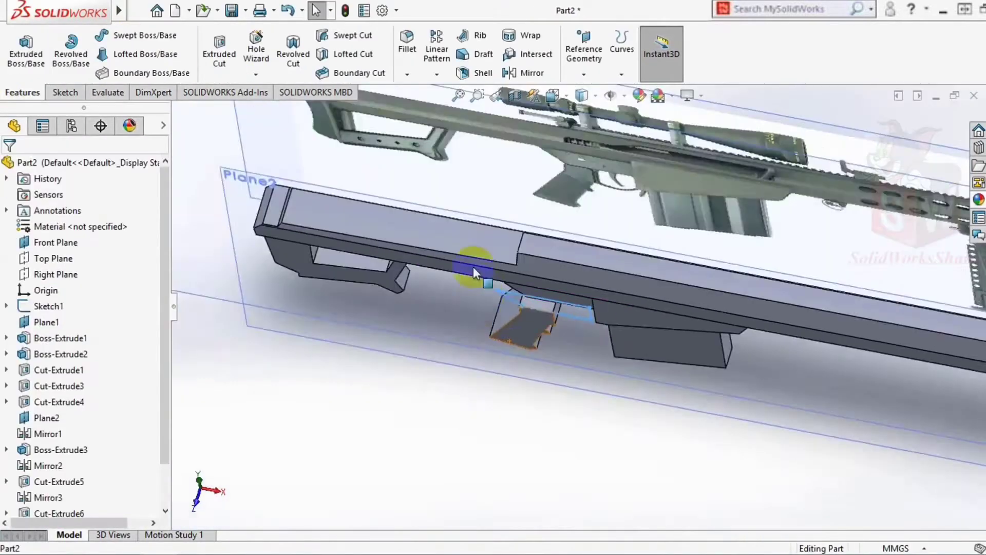
Step: Mirror the first grip cut, then orbit low under the grip and magazine
click(515, 74)
click(6, 169)
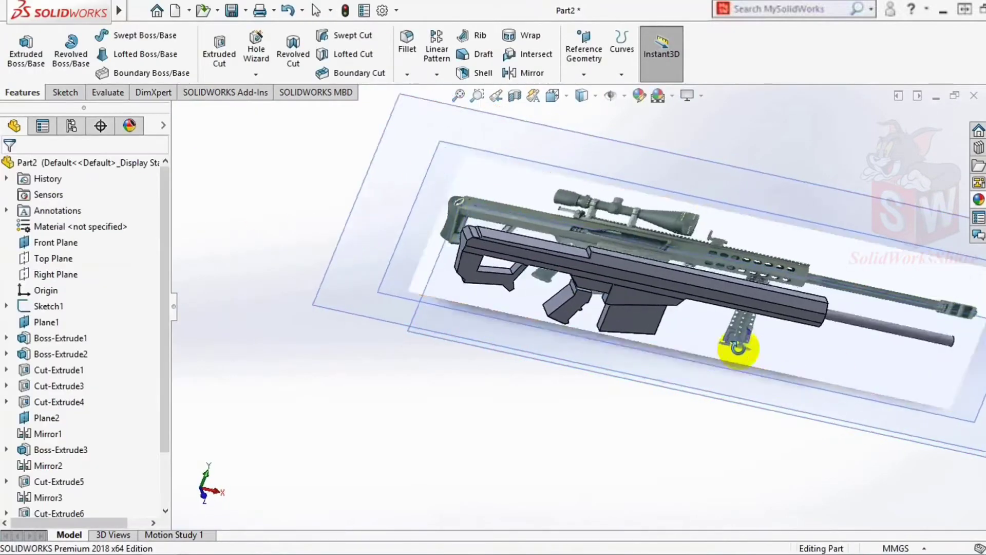
mouse_move(738, 342)
middle_down()
mouse_move(661, 414)
mouse_move(568, 378)
mouse_move(706, 303)
middle_up()
scroll(326, 326, down, 3)
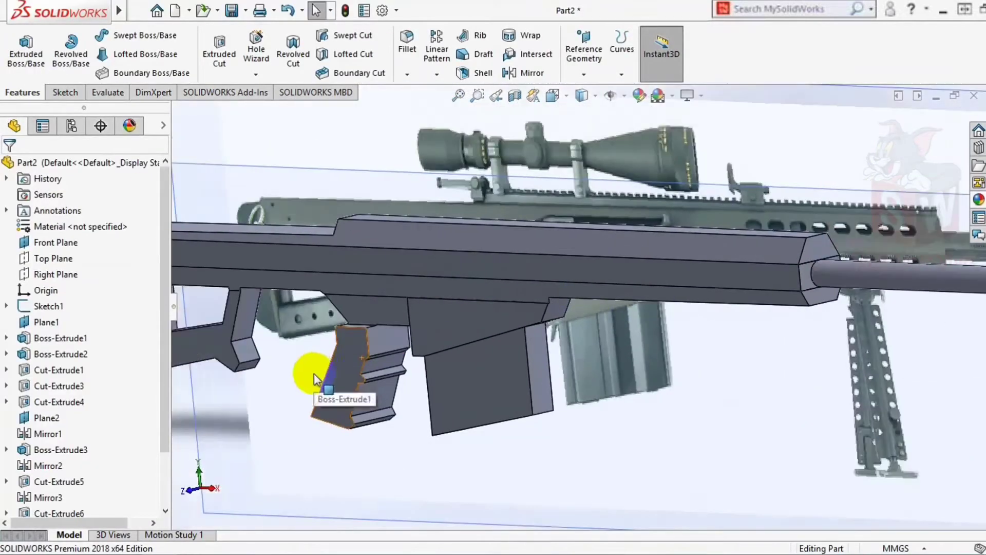
mouse_move(326, 326)
middle_down()
mouse_move(385, 378)
mouse_move(401, 451)
mouse_move(379, 423)
mouse_move(396, 324)
middle_up()
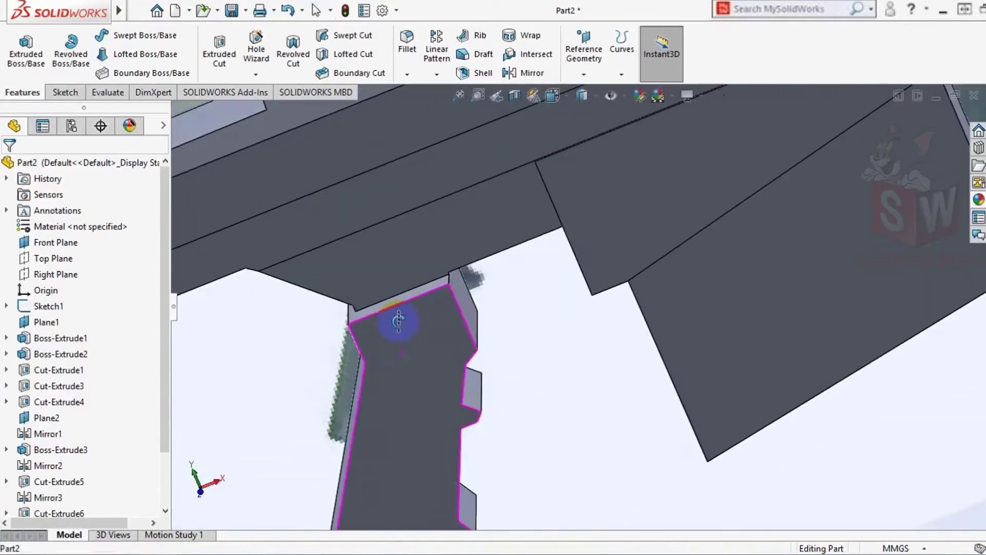
Step: Sketch the grip recess outline on the grip side face and cut it 10 mm
click(396, 324)
click(531, 293)
key(l)
scroll(524, 296, down, 3)
click(524, 297)
click(608, 296)
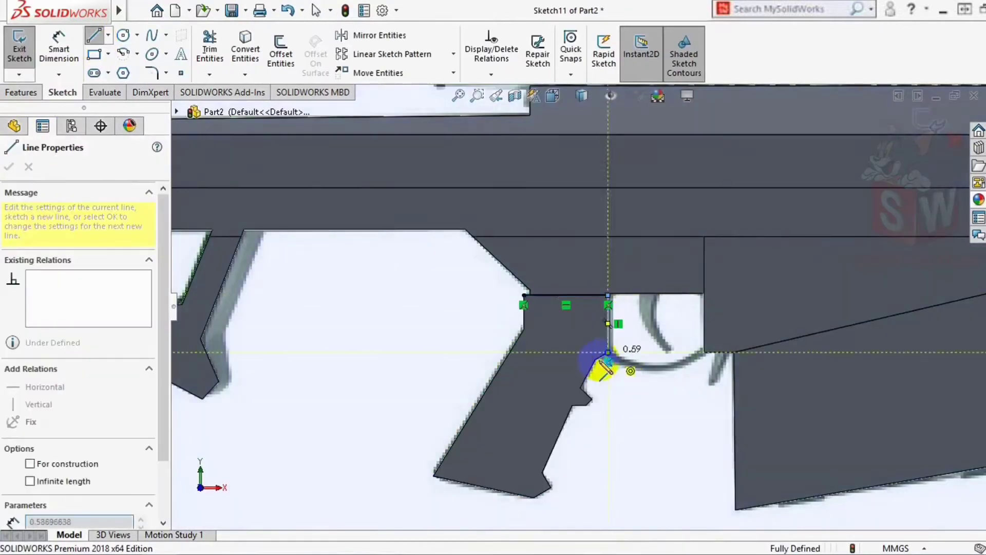
click(524, 337)
click(9, 166)
click(21, 92)
click(219, 54)
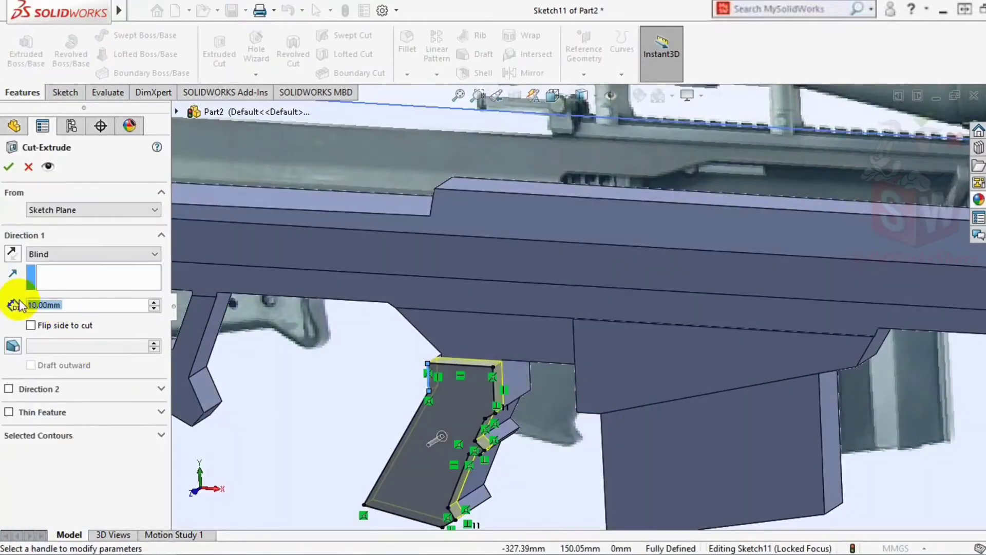
click(9, 166)
Step: Mirror the grip recess Cut-Extrude8 across Plane2 and check the result
middle_drag(494, 480, 282, 67)
click(524, 73)
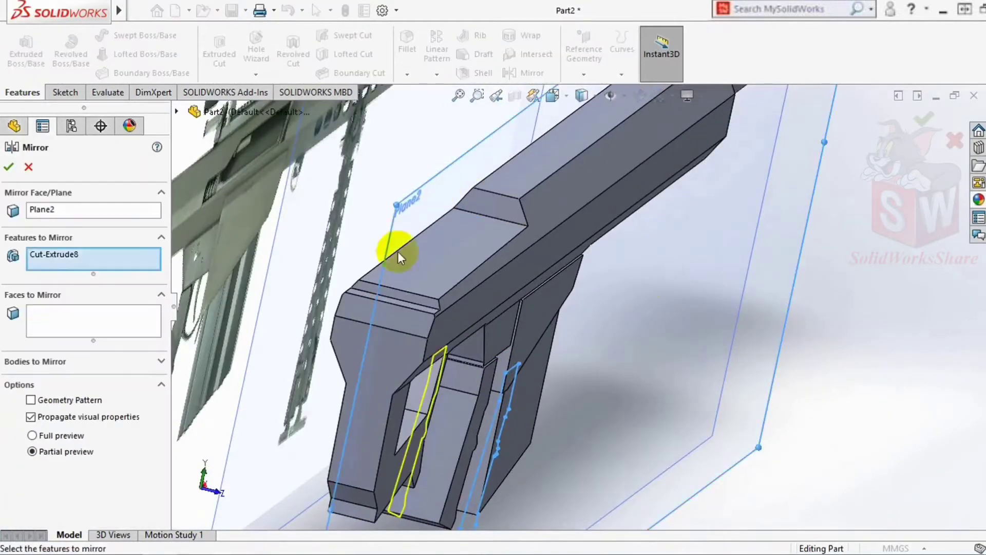
click(9, 166)
mouse_move(253, 242)
middle_down()
mouse_move(503, 359)
mouse_move(473, 375)
mouse_move(465, 334)
mouse_move(586, 260)
mouse_move(633, 316)
mouse_move(775, 221)
middle_up()
scroll(776, 221, down, 5)
scroll(267, 225, up, 3)
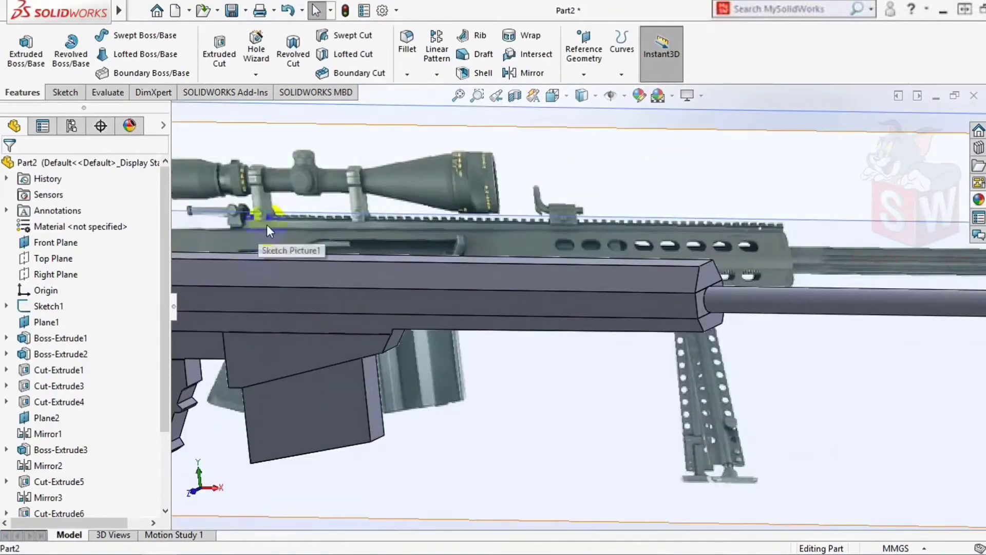
scroll(474, 284, up, 3)
scroll(473, 284, down, 4)
click(529, 298)
Step: Start a sketch on the block's front face with a centerline and a 4 mm offset from the rail end
middle_drag(529, 298, 553, 286)
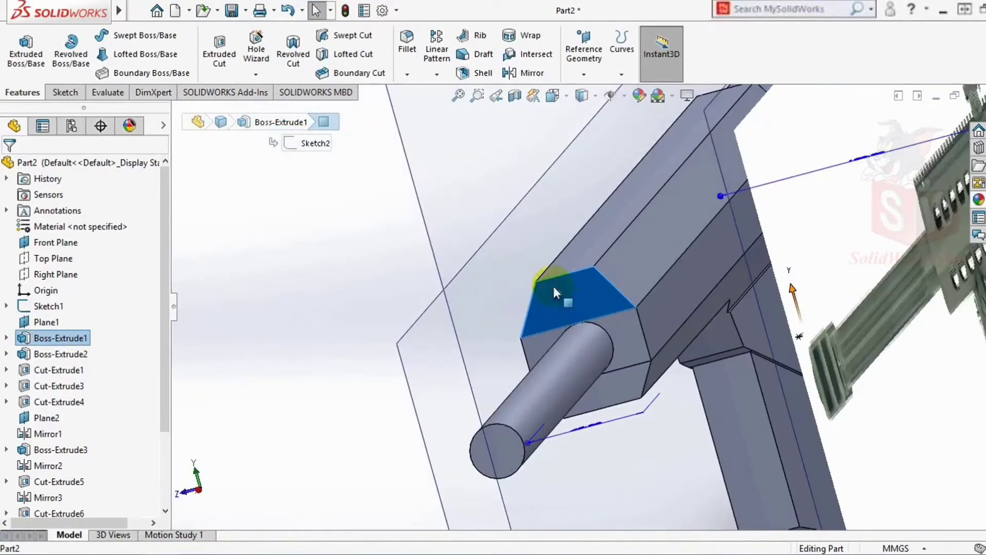
click(681, 260)
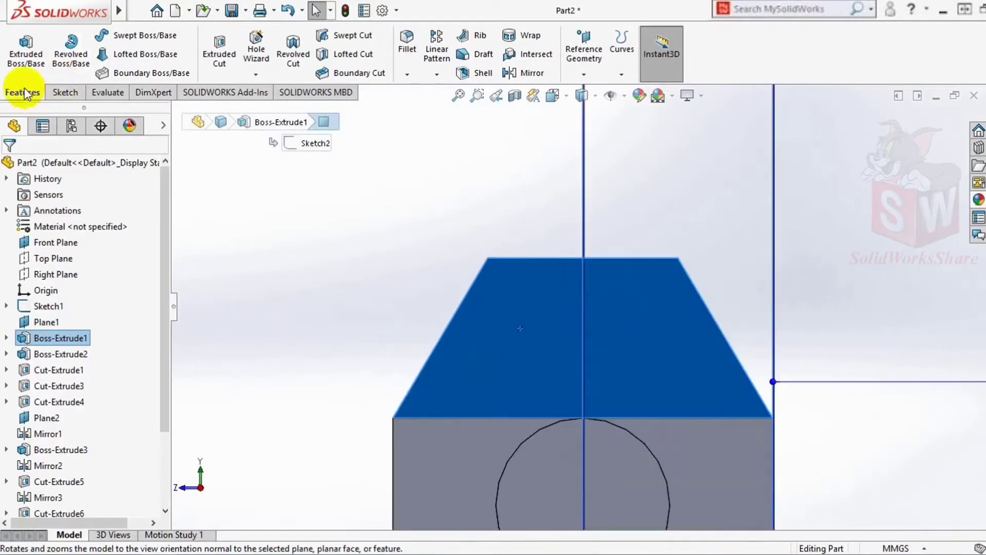
click(67, 97)
click(94, 35)
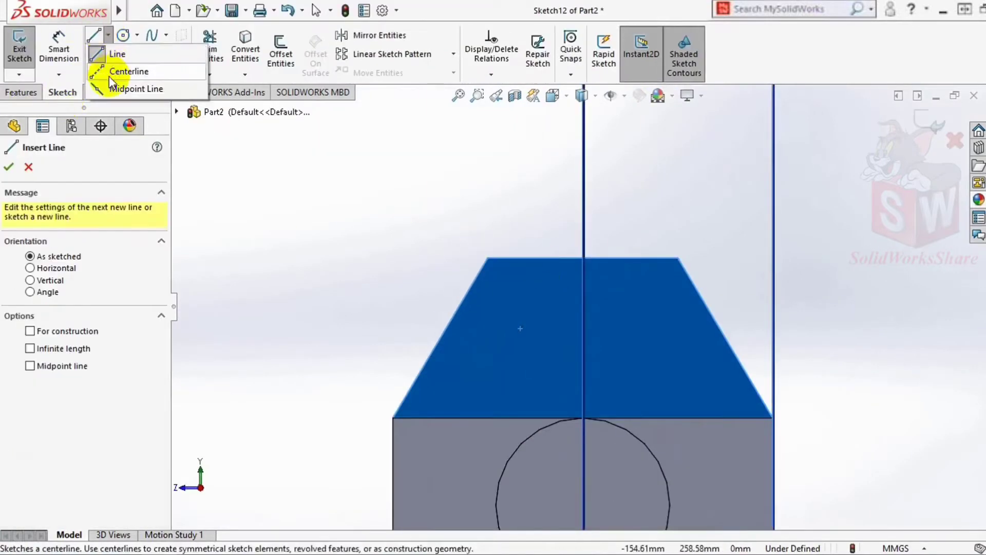
click(109, 72)
click(678, 257)
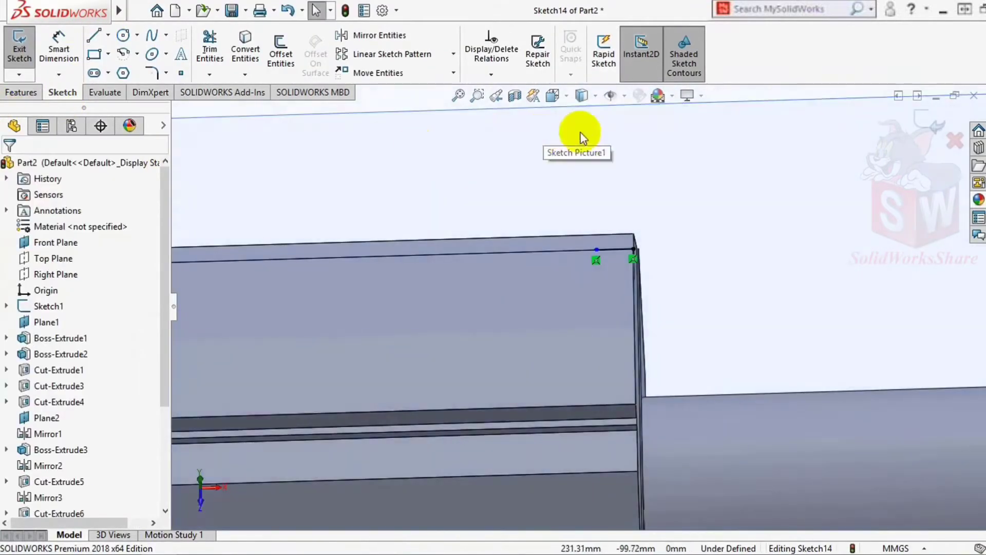
click(562, 102)
click(600, 396)
click(434, 297)
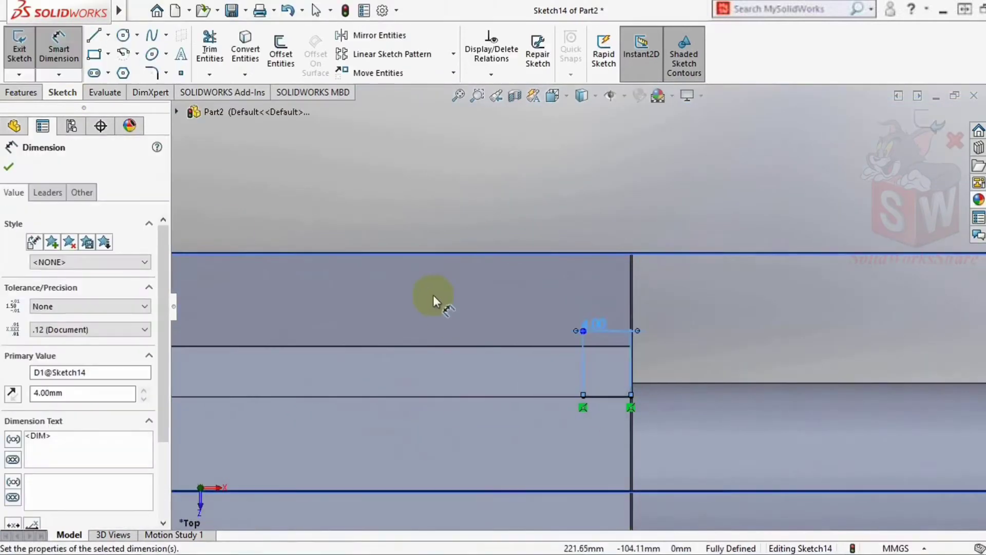
Step: Draw a slot rectangle beside the offset and dimension it 4 mm wide
click(94, 53)
drag(581, 358, 520, 468)
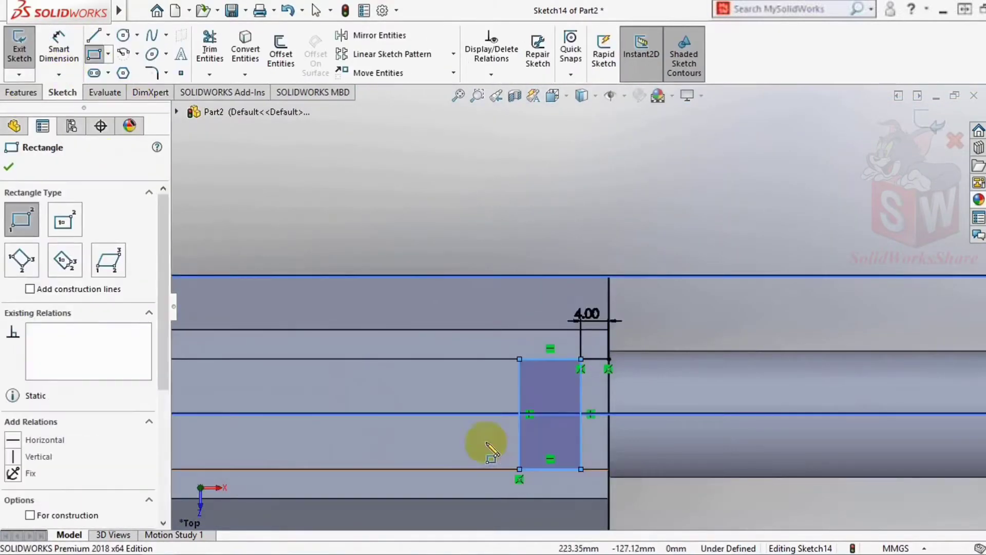
click(58, 49)
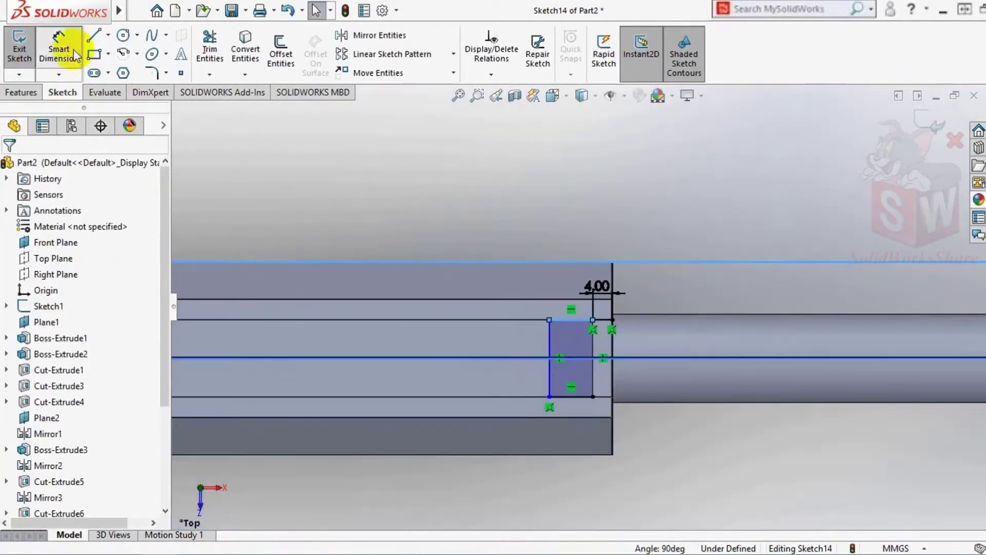
click(571, 318)
click(569, 201)
text(4)
key(Return)
Step: Add a construction line from the slot corner and dimension the gap to 4
click(95, 36)
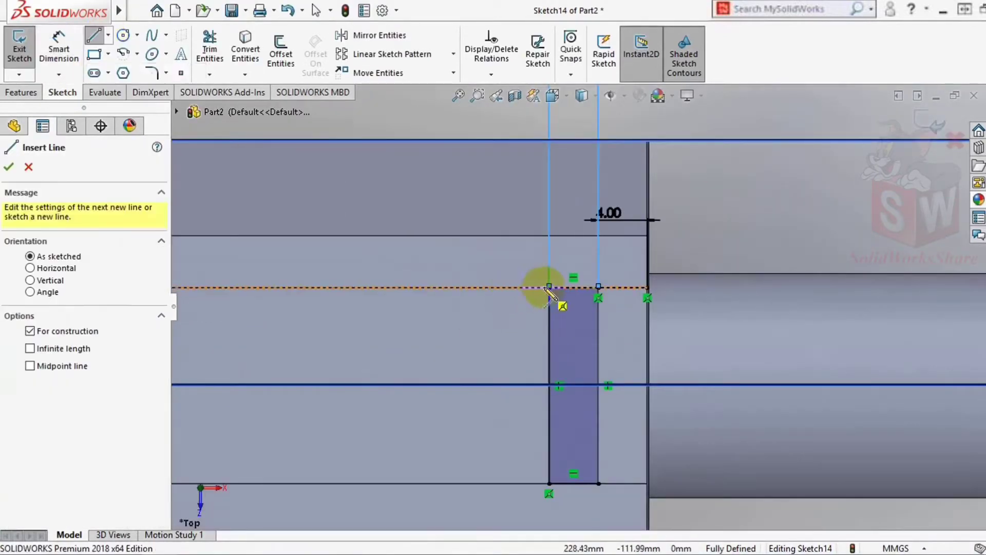
click(59, 49)
click(511, 319)
click(525, 262)
text(4)
key(Return)
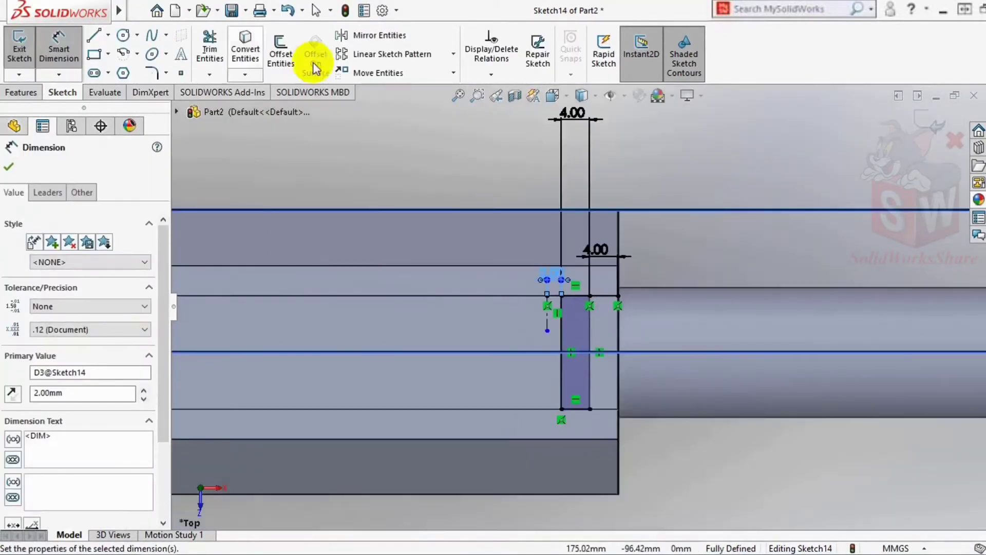
Step: Mirror the slot rectangle about the construction line, then mirror the pair about a centerline
click(379, 35)
right_click(546, 321)
click(95, 36)
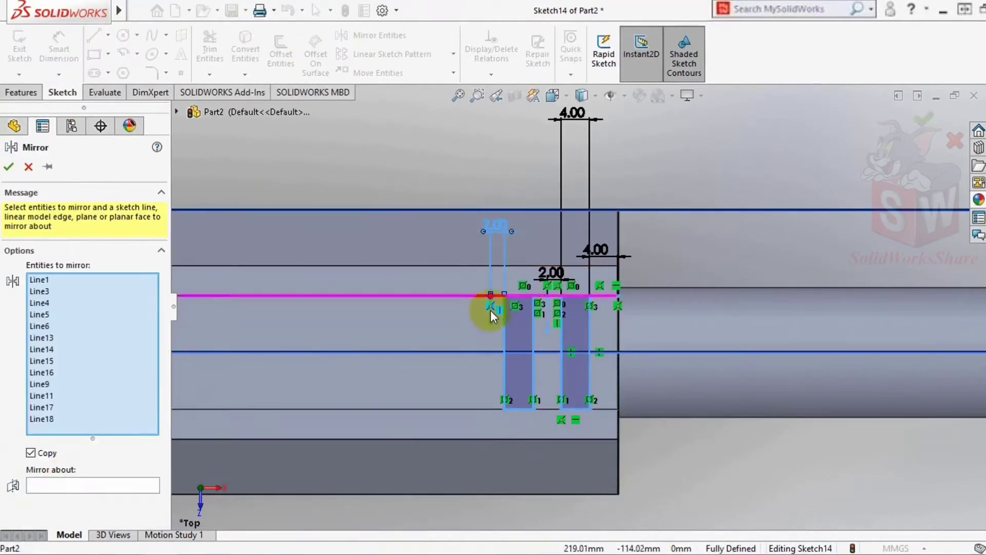
click(491, 307)
right_click(443, 342)
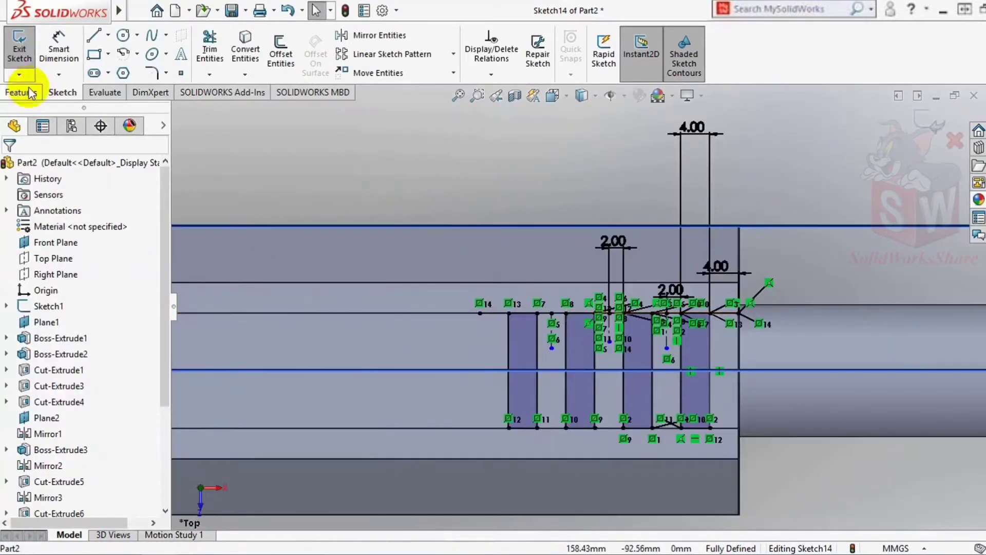
click(105, 76)
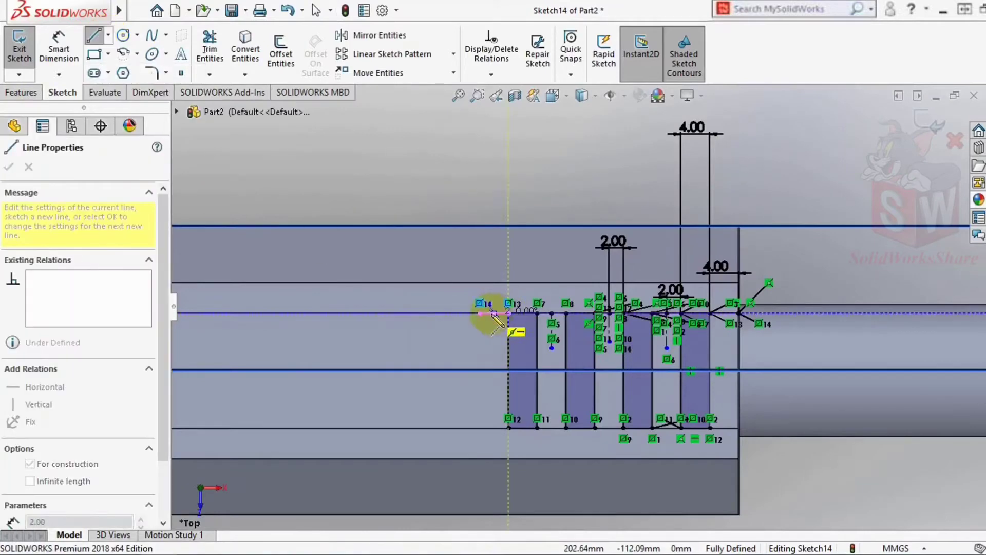
click(404, 41)
click(501, 334)
right_click(264, 205)
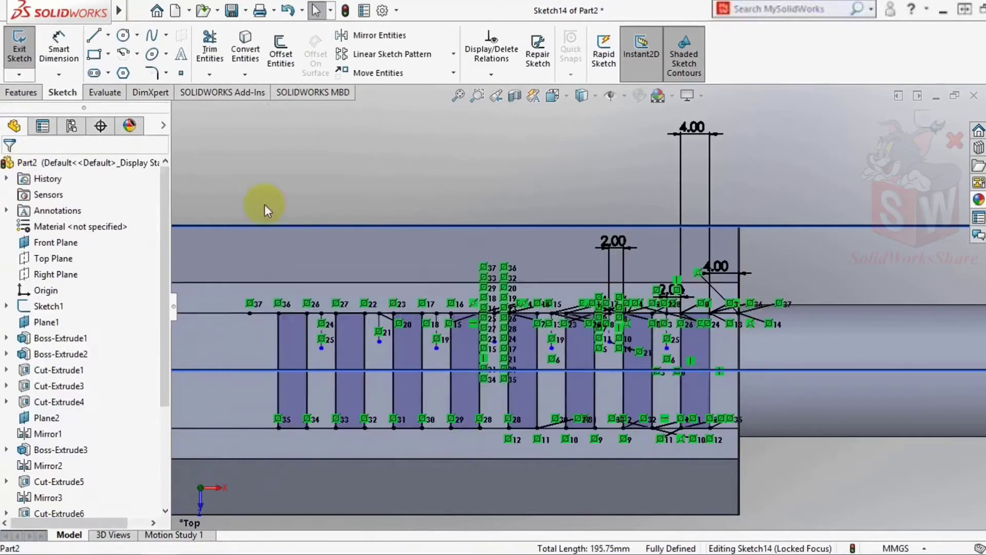
Step: From the top view, mirror all slot lines about a new centerline to double the row
scroll(522, 279, up, 5)
middle_drag(522, 279, 410, 349)
key(ctrl+5)
click(108, 35)
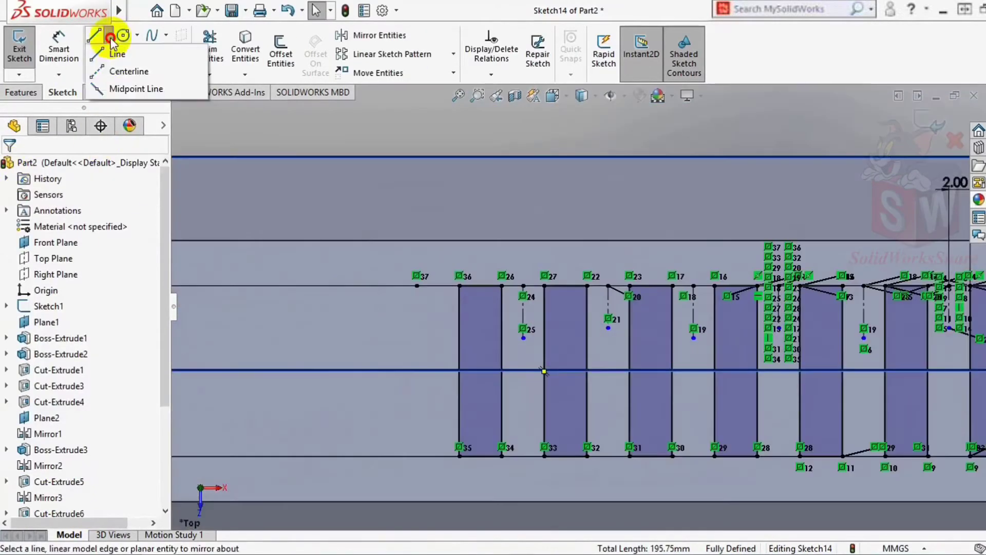
click(154, 70)
click(419, 286)
click(380, 35)
drag(459, 255, 823, 411)
click(602, 307)
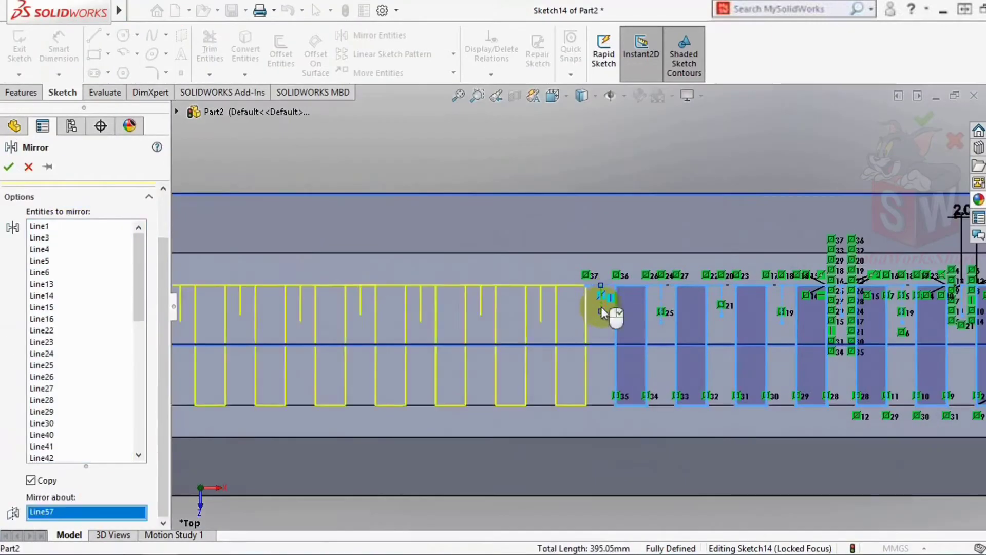
key(Return)
Step: Start an Extruded Cut from the slot sketch
click(34, 95)
click(219, 54)
scroll(484, 374, down, 5)
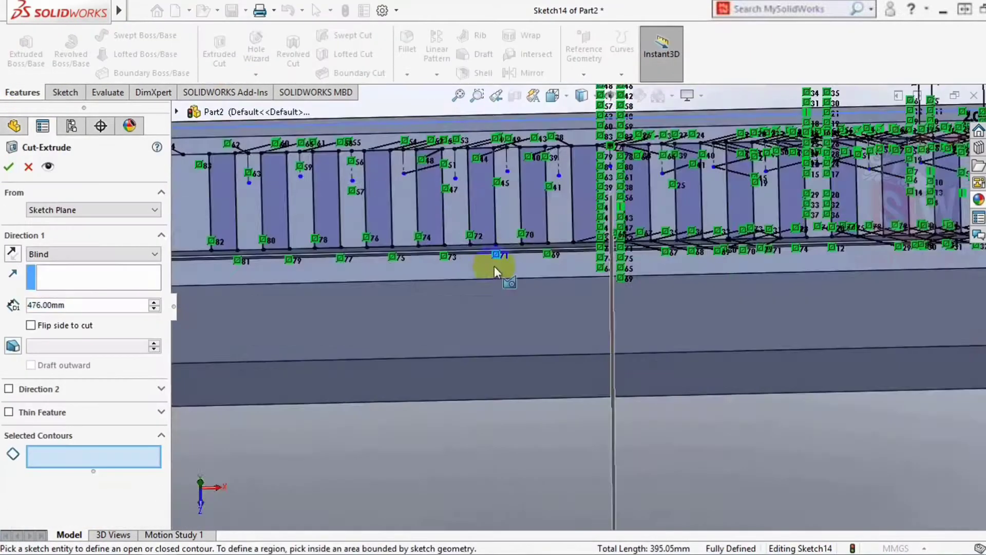
Step: Pick the slot regions as the contours for the cut
scroll(486, 255, down, 3)
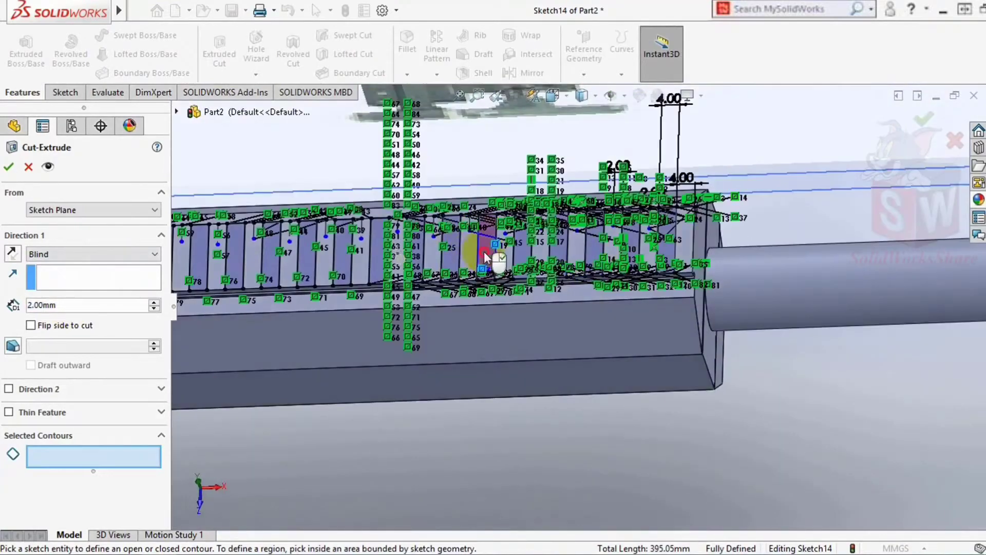
scroll(629, 260, down, 3)
click(600, 288)
click(436, 293)
click(281, 308)
scroll(281, 307, up, 3)
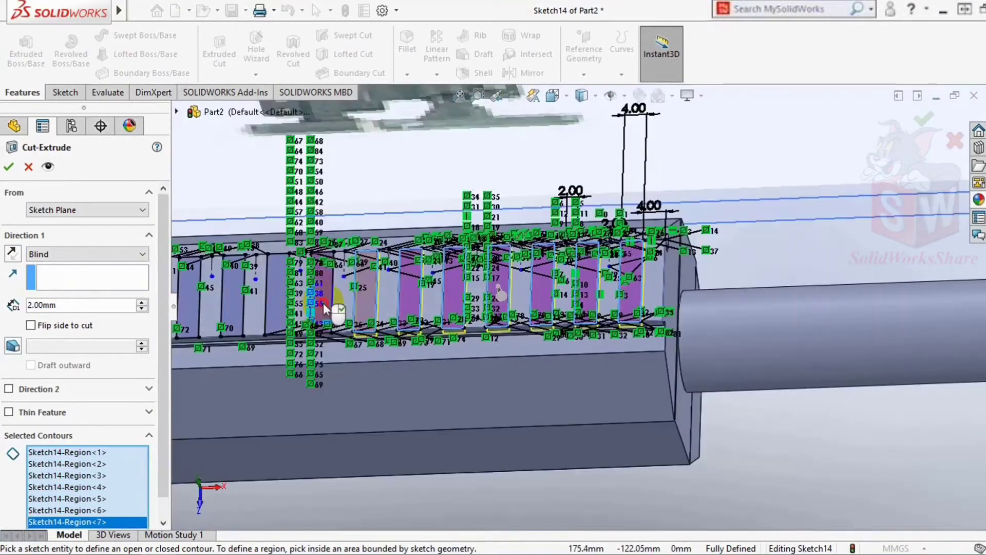
scroll(291, 307, down, 2)
scroll(267, 310, up, 2)
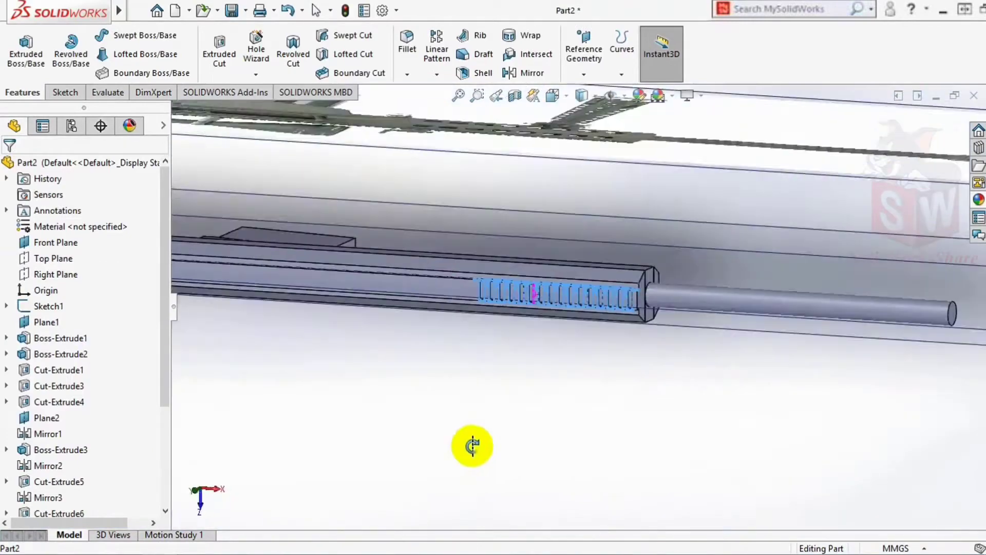
Step: Complete the 2 mm slot cut and start a new sketch on the rail top
click(453, 273)
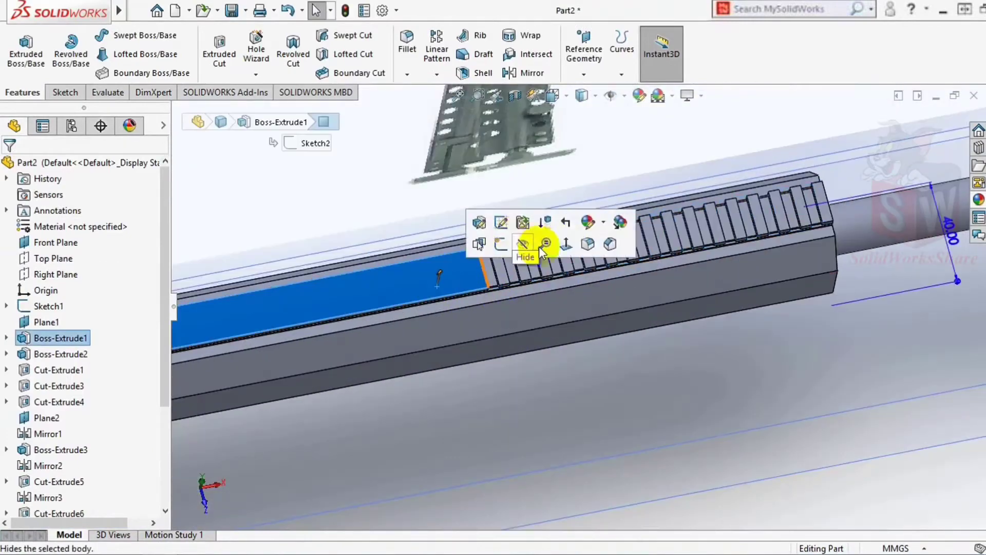
click(546, 242)
click(67, 92)
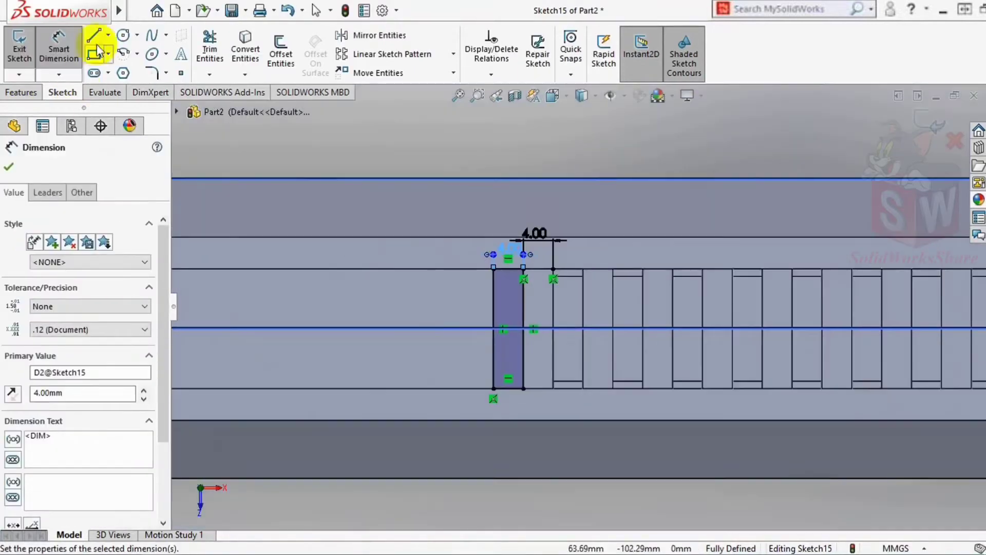
Step: Accept the mirrored rectangle, set a 2 mm gap, and mirror it
click(95, 37)
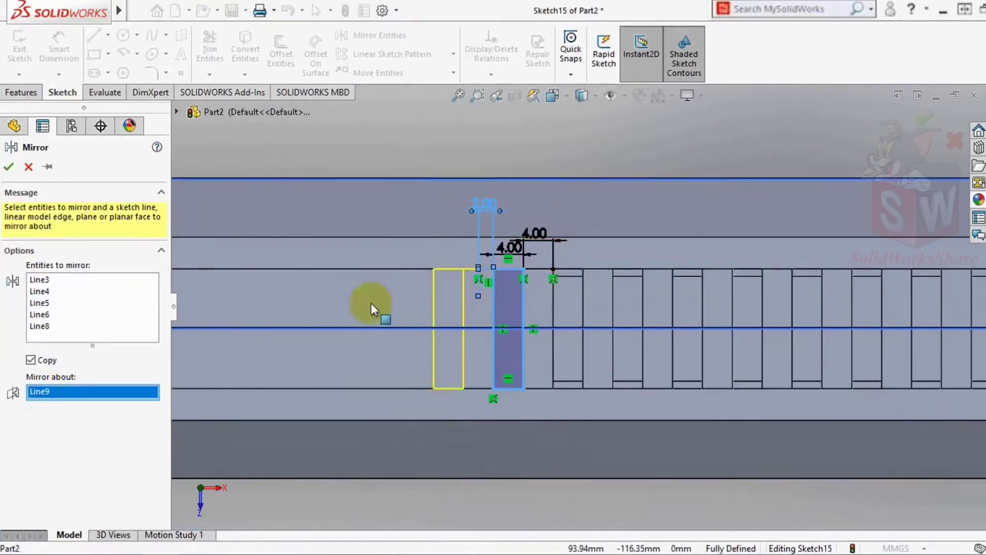
key(Return)
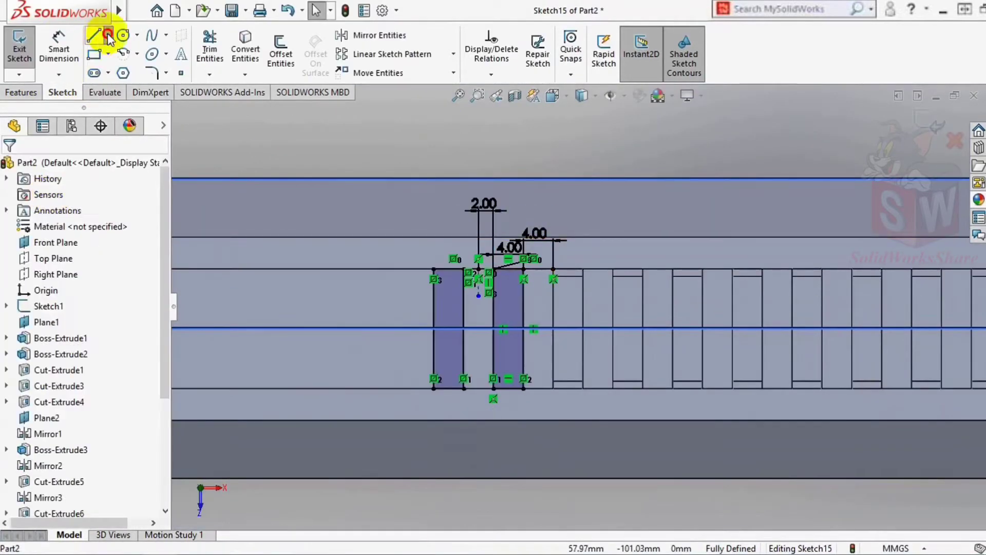
click(418, 273)
click(380, 34)
click(92, 485)
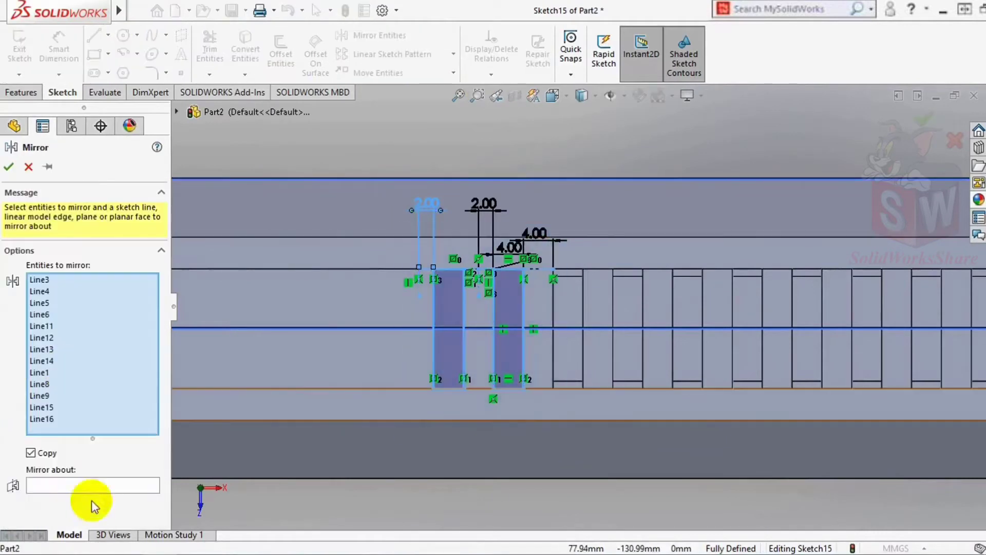
click(418, 270)
scroll(418, 279, up, 3)
Step: Add a centerline and mirror the slot lines about it
click(8, 166)
click(108, 34)
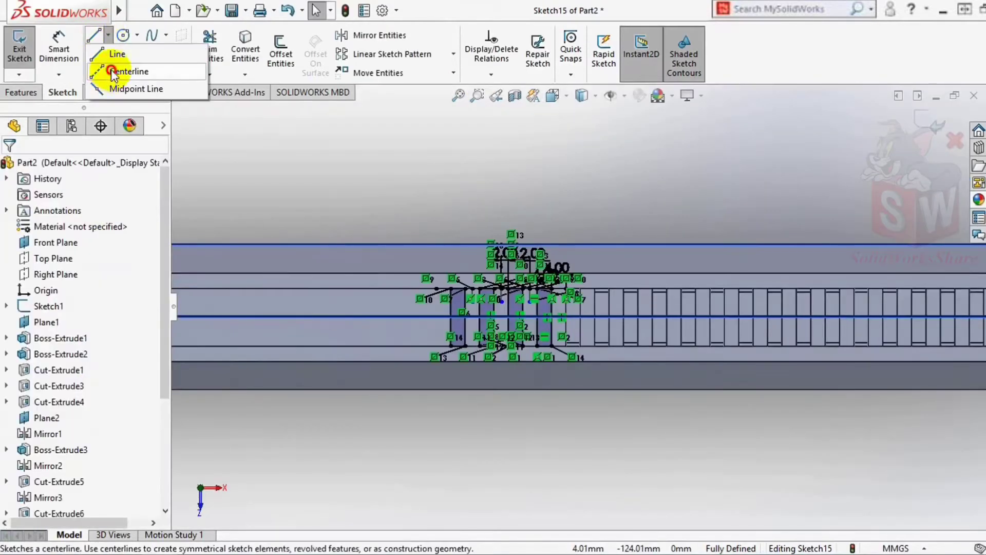
click(123, 68)
scroll(473, 290, down, 5)
click(379, 35)
scroll(547, 384, down, 2)
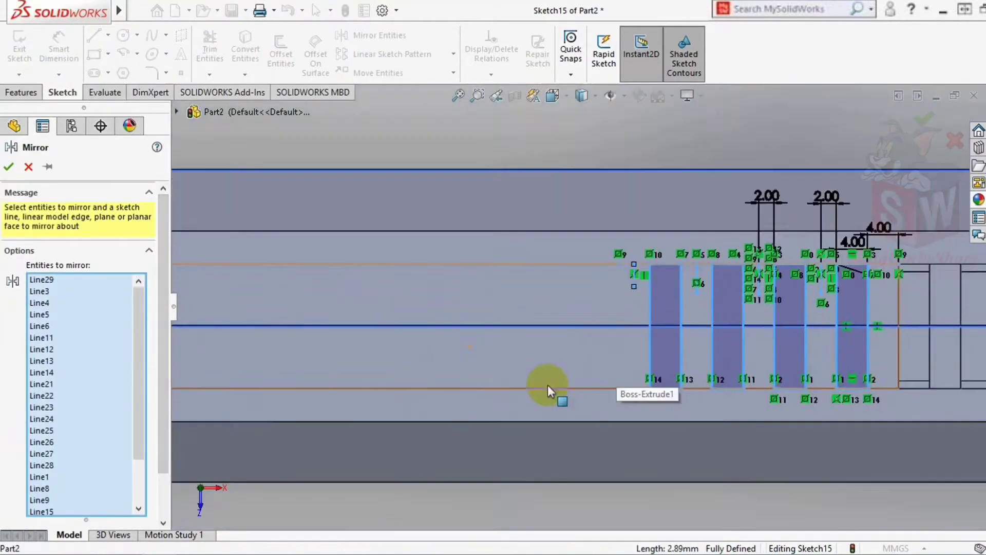
scroll(548, 384, down, 3)
scroll(583, 306, up, 5)
click(583, 307)
scroll(583, 307, down, 5)
Step: Draw another centerline and mirror the slot row about it a second time
click(8, 166)
click(108, 34)
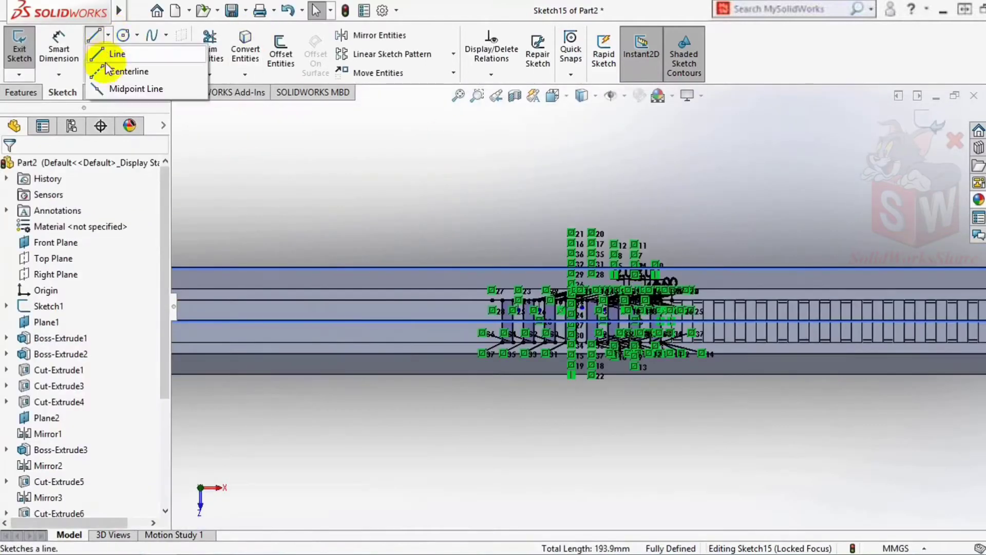
click(123, 68)
scroll(512, 319, up, 5)
click(379, 35)
scroll(539, 271, up, 3)
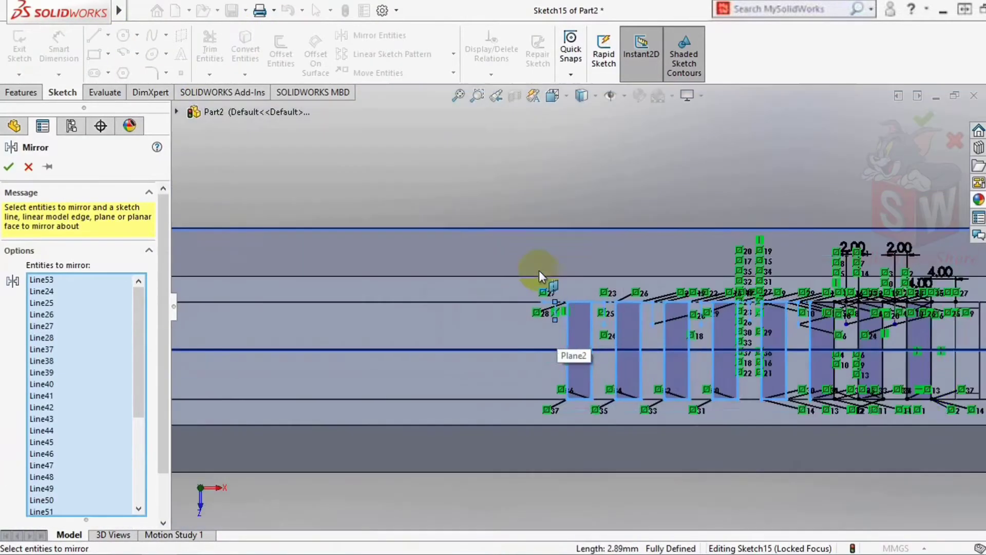
scroll(126, 385, down, 2)
scroll(566, 313, up, 2)
click(566, 308)
scroll(558, 315, down, 3)
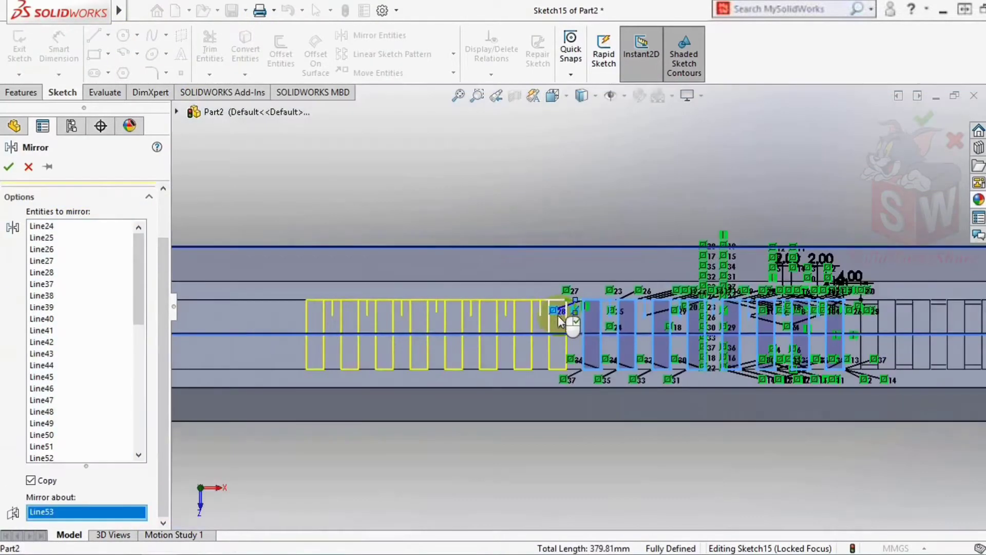
scroll(558, 315, down, 2)
click(8, 166)
Step: Add a centerline (Line102) left of the slots and preview mirroring all slot lines about it
click(109, 35)
click(124, 68)
scroll(440, 275, up, 3)
scroll(393, 260, up, 2)
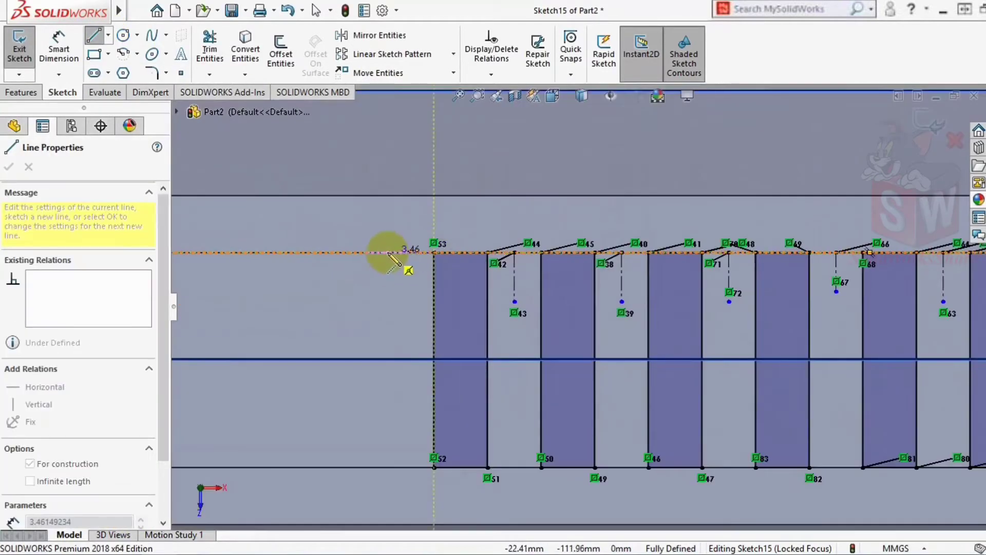
key(Return)
scroll(419, 232, down, 3)
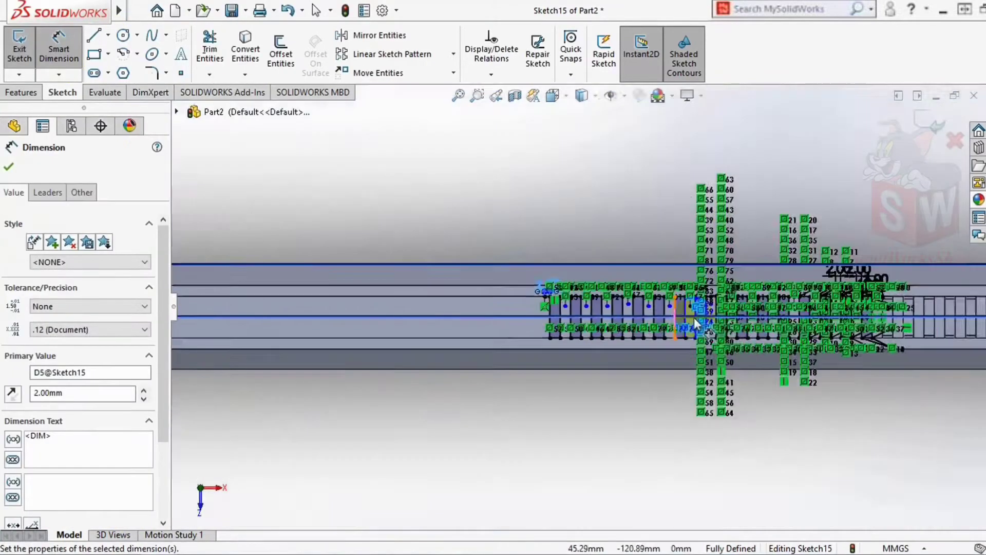
click(379, 35)
drag(524, 286, 827, 334)
scroll(566, 305, down, 3)
click(430, 343)
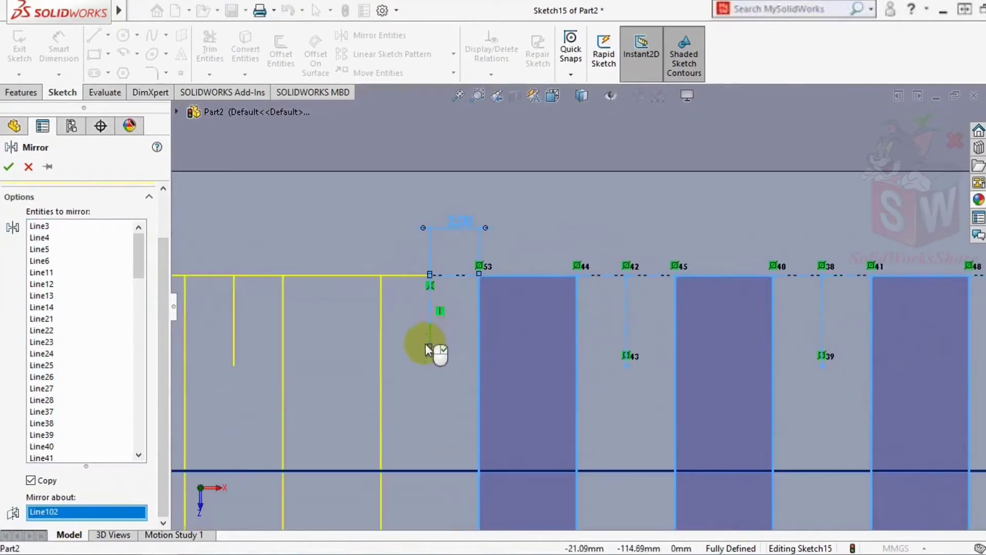
scroll(244, 376, up, 5)
scroll(244, 376, up, 2)
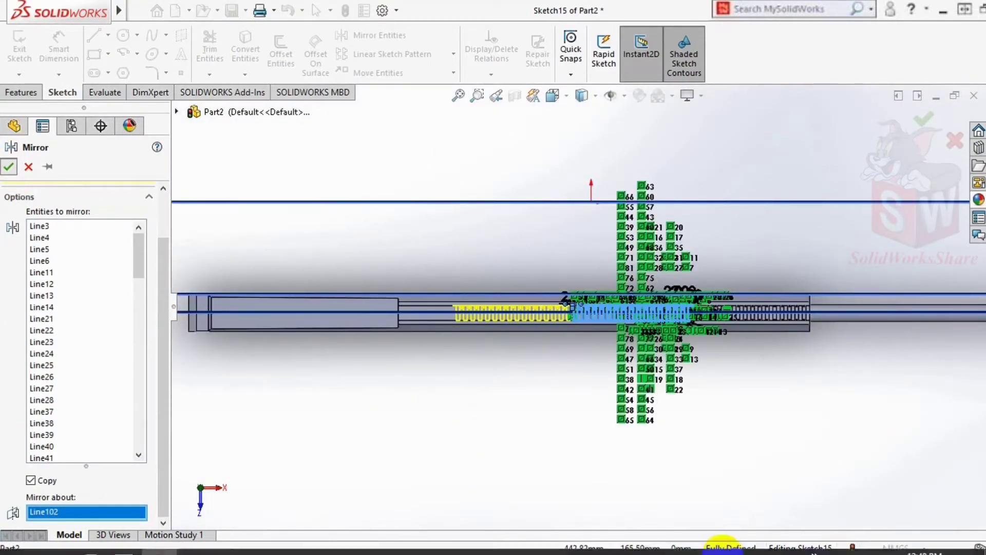
Step: Confirm the mirror, add a vertical construction line (Line199), and mirror the whole slot row about it
key(Return)
scroll(489, 334, down, 3)
click(93, 35)
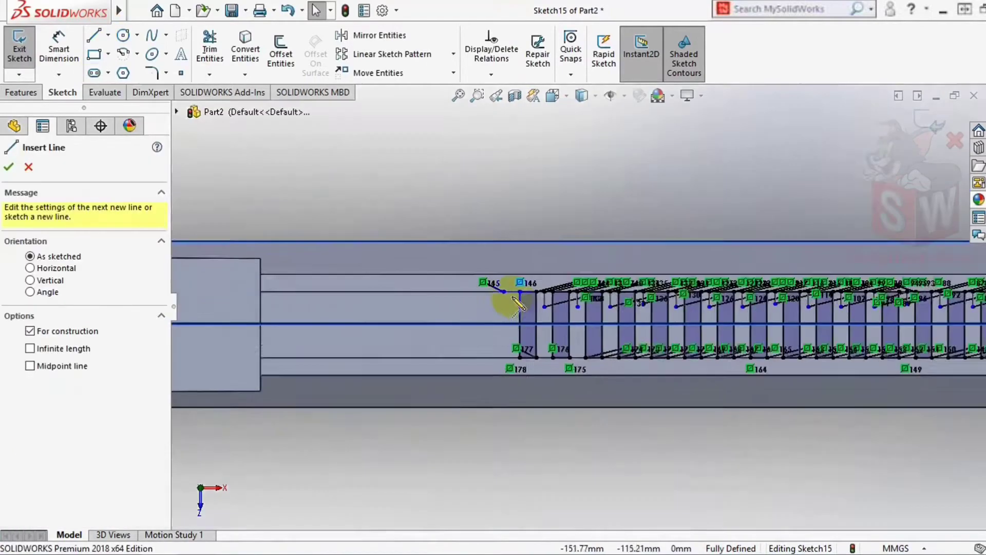
drag(520, 292, 520, 324)
click(8, 167)
click(378, 35)
scroll(565, 319, up, 2)
drag(524, 278, 735, 378)
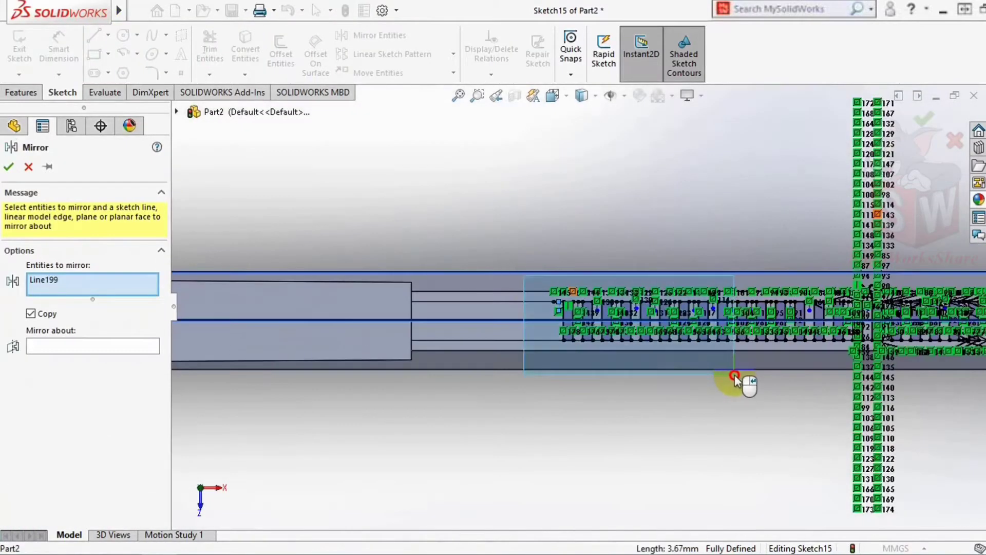
click(88, 512)
scroll(571, 300, down, 3)
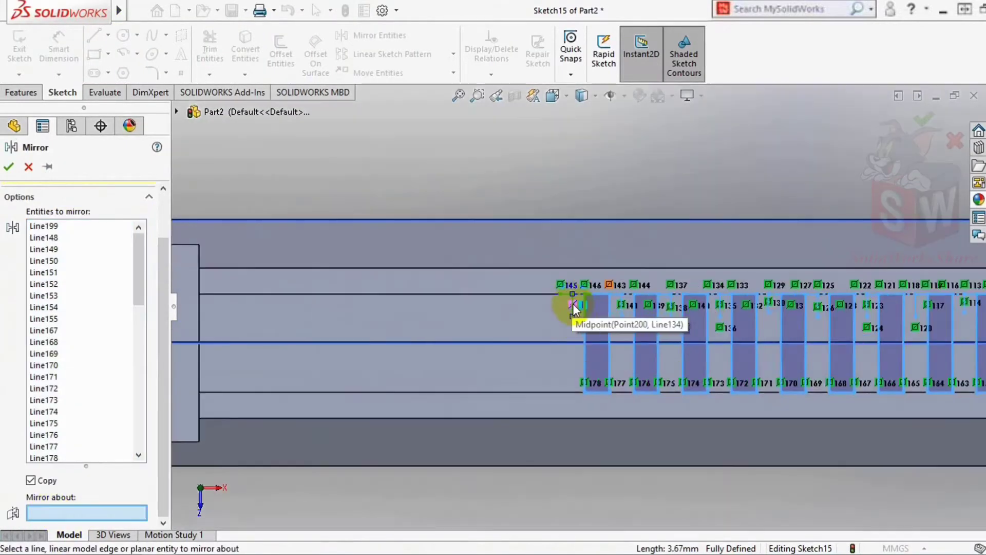
click(572, 306)
scroll(572, 309, up, 2)
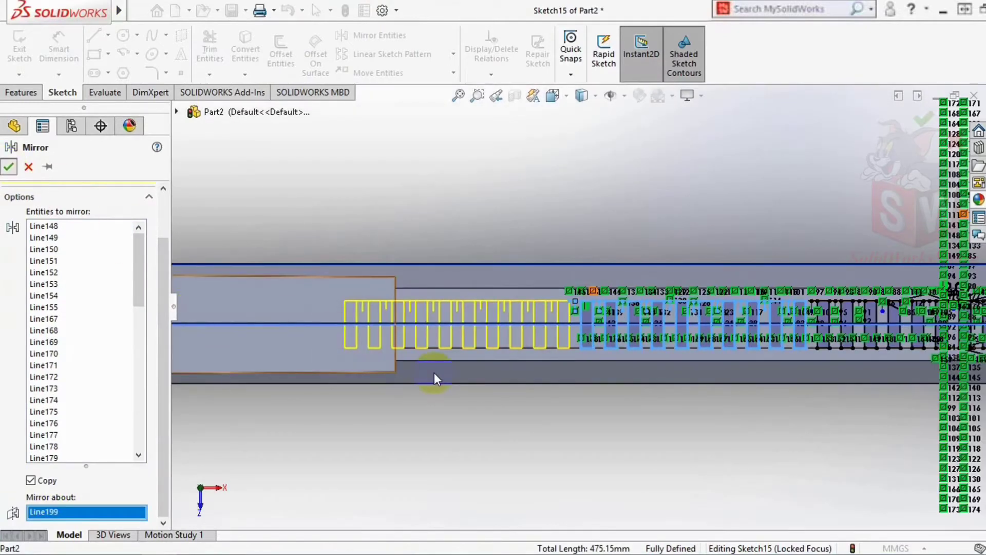
key(Return)
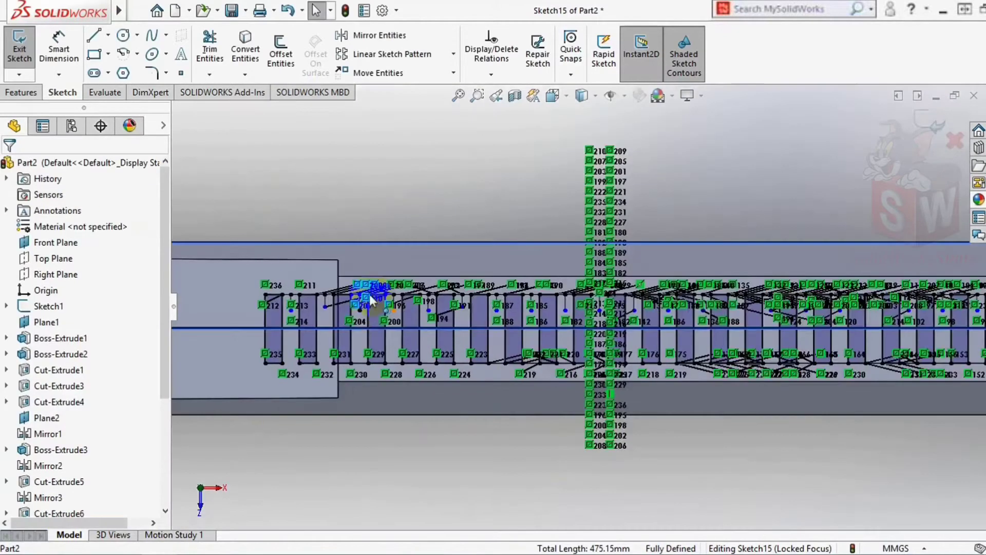
Step: Power Trim the leftover left-end lines and extrude-cut the slot sketch into the rail
scroll(447, 318, down, 3)
key(l)
click(458, 294)
key(Escape)
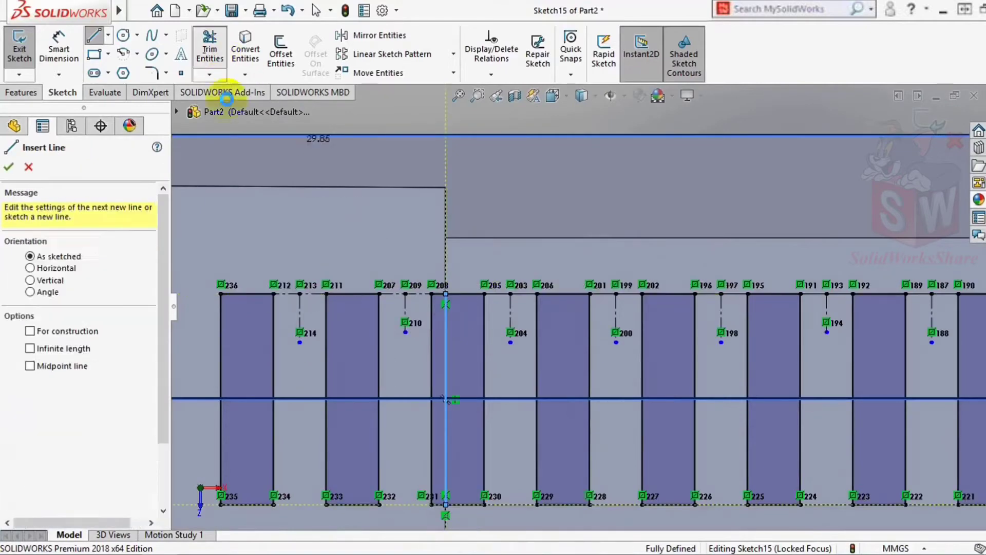
click(210, 49)
drag(214, 352, 349, 368)
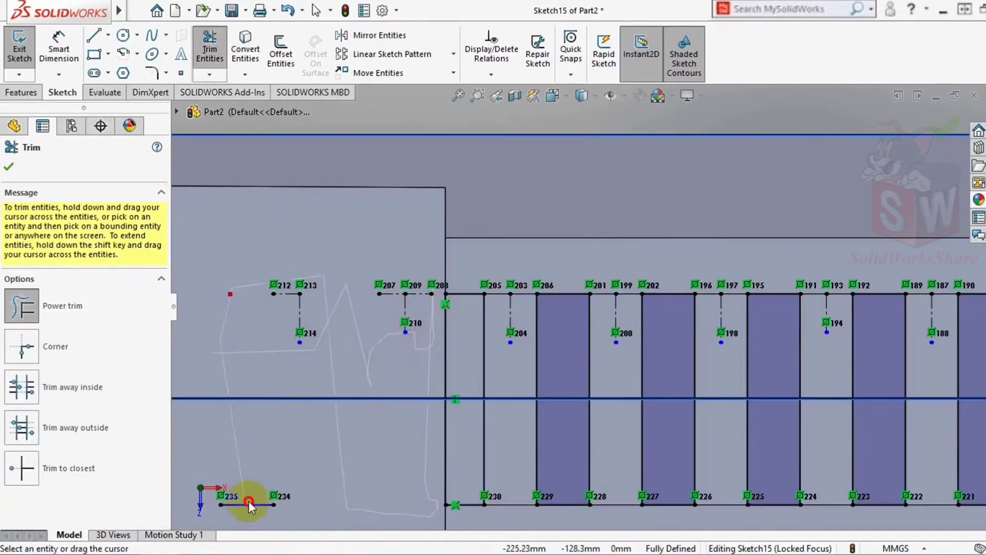
click(8, 170)
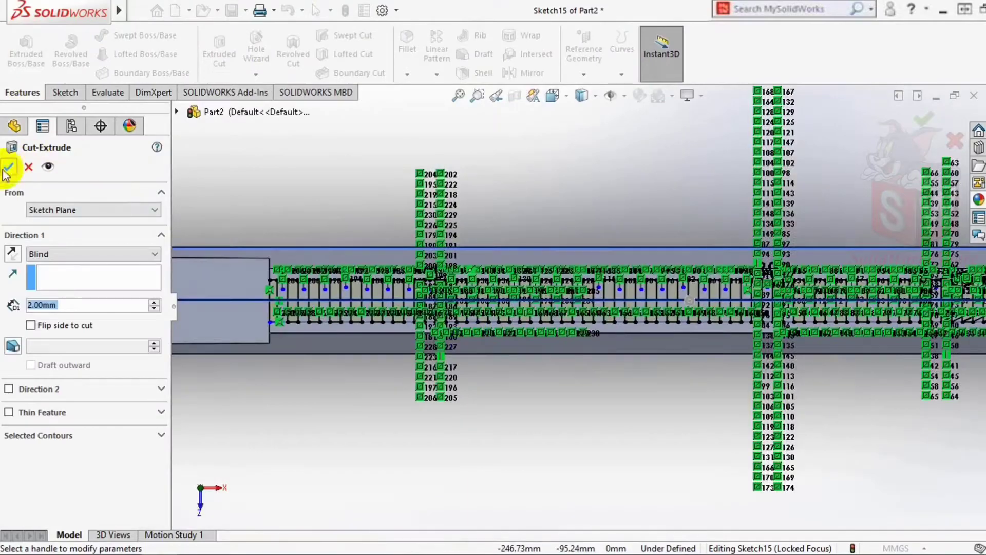
click(9, 166)
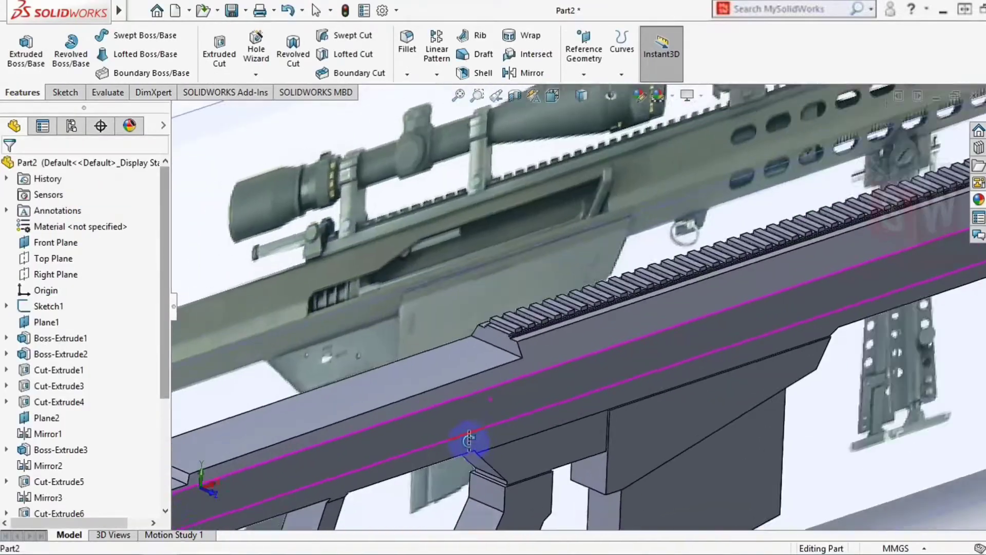
Step: Orient the view to look straight at the barrel's end face
middle_drag(433, 374, 751, 362)
scroll(751, 362, up, 5)
scroll(751, 362, up, 5)
scroll(717, 347, up, 3)
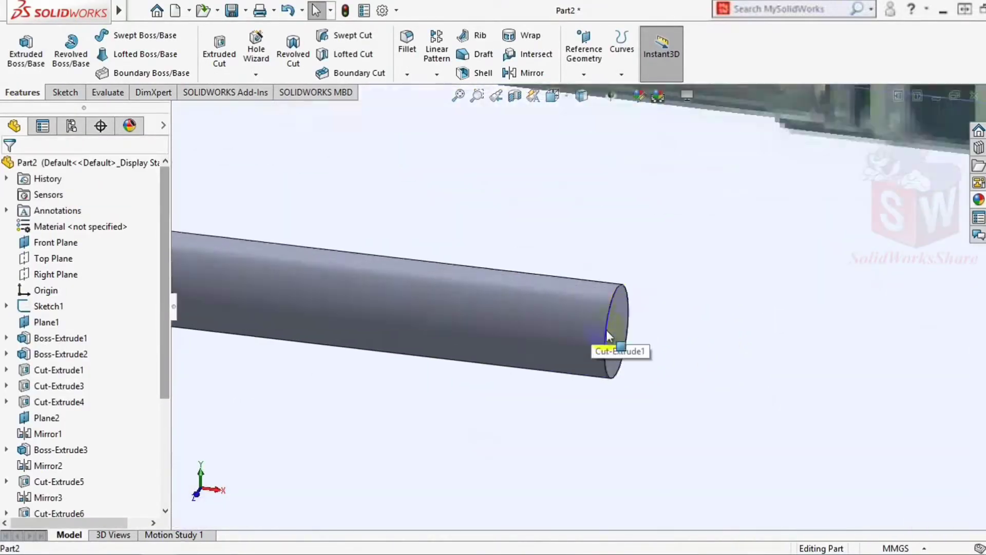
mouse_move(607, 345)
middle_down()
mouse_move(624, 326)
mouse_move(696, 304)
mouse_move(899, 302)
middle_up()
click(623, 326)
scroll(760, 375, down, 5)
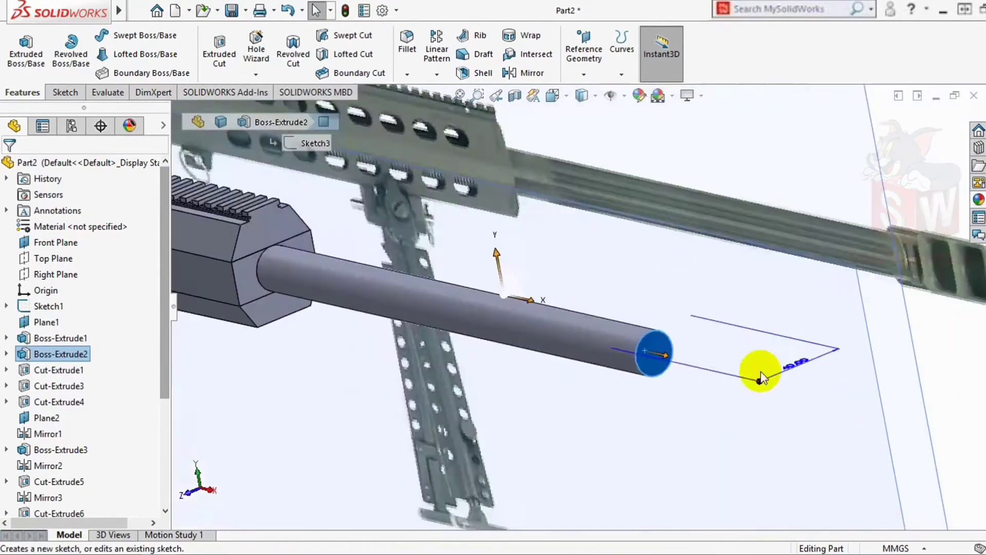
scroll(643, 366, down, 3)
middle_drag(679, 400, 618, 399)
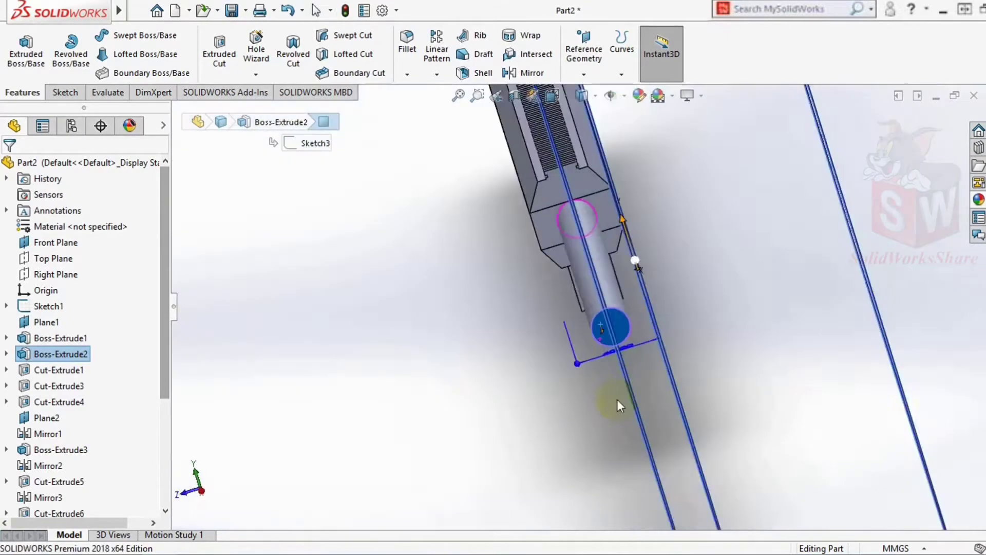
scroll(587, 299, up, 3)
scroll(587, 299, down, 4)
click(594, 286)
click(653, 253)
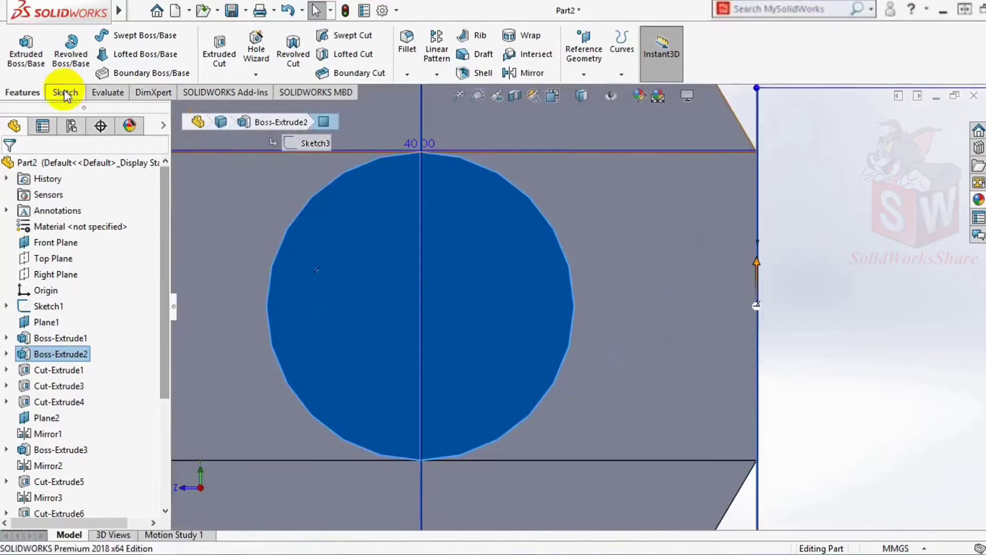
Step: Sketch a small circle at the top edge of the barrel end face
click(64, 93)
click(124, 34)
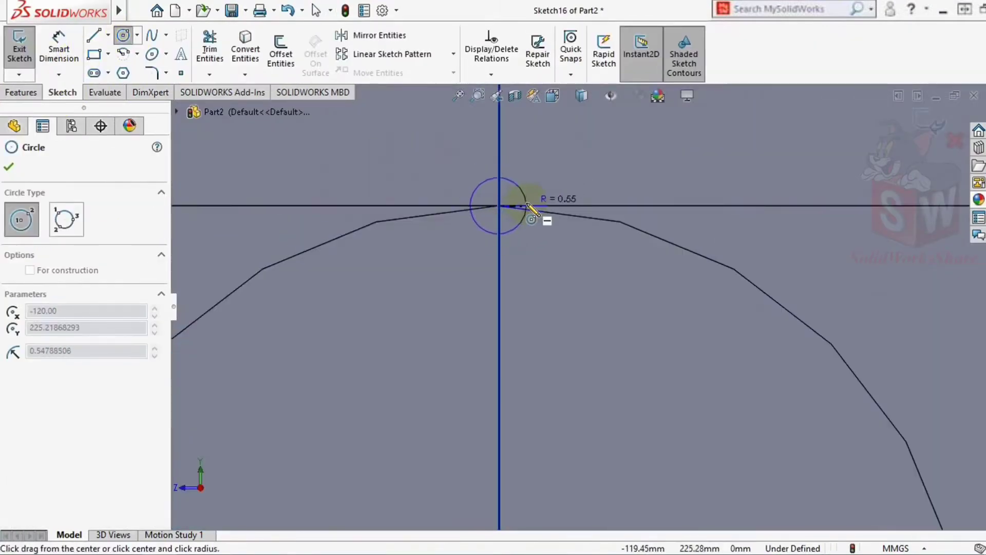
scroll(591, 301, up, 5)
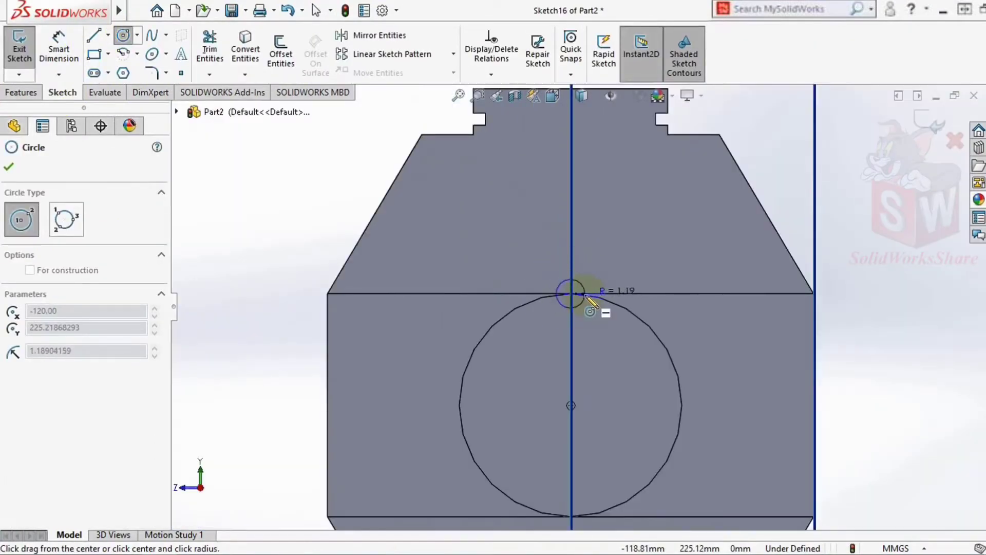
click(583, 296)
Step: Cut the circle 245 mm blind along the barrel to form a groove
click(8, 168)
click(21, 92)
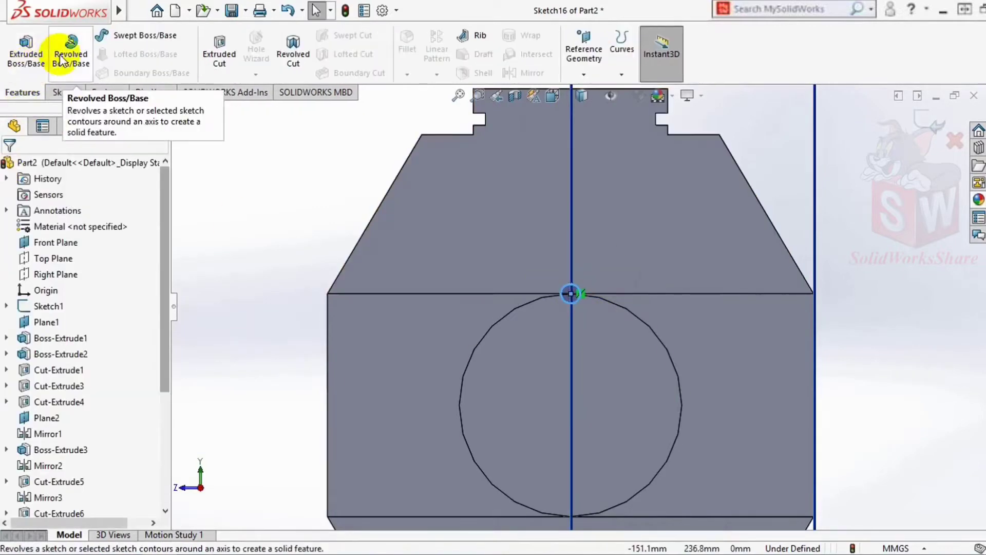
click(220, 54)
scroll(571, 298, down, 3)
click(566, 294)
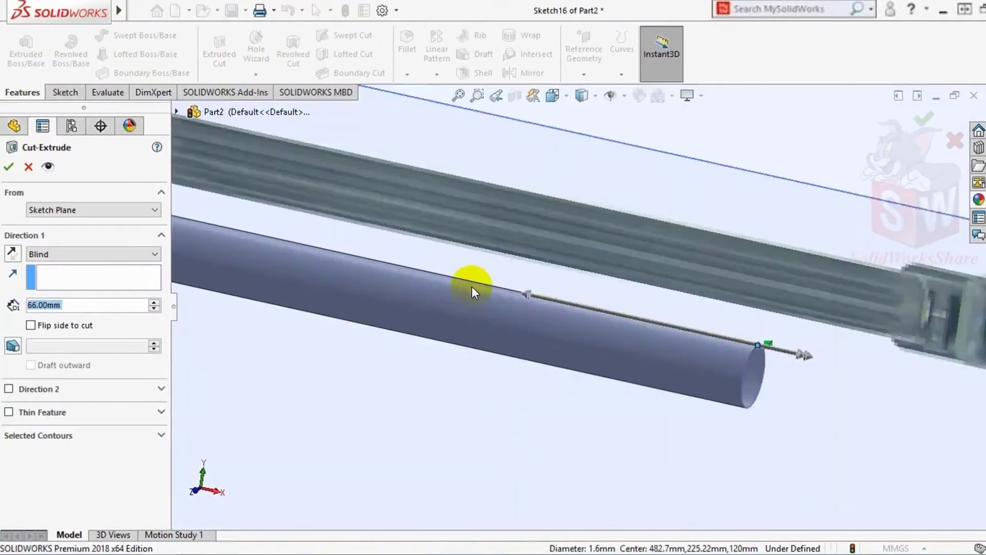
scroll(206, 231, down, 5)
click(384, 295)
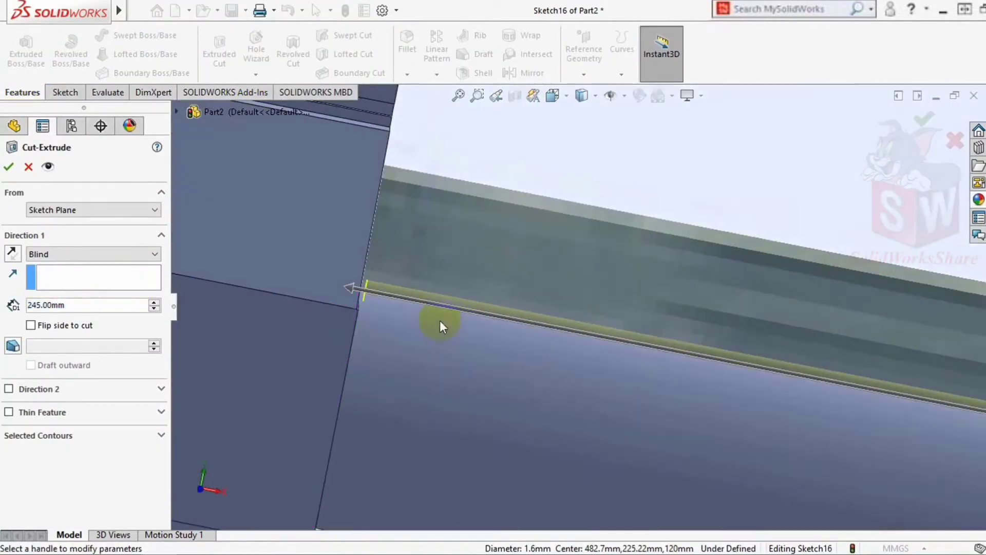
key(Return)
scroll(794, 406, up, 5)
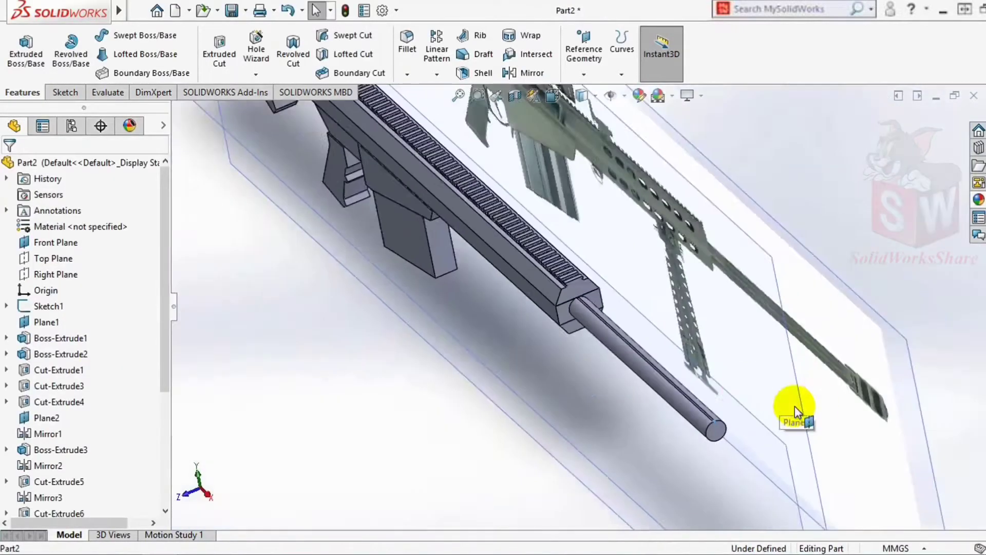
scroll(700, 281, down, 4)
scroll(383, 371, up, 2)
scroll(383, 371, down, 3)
scroll(474, 309, down, 2)
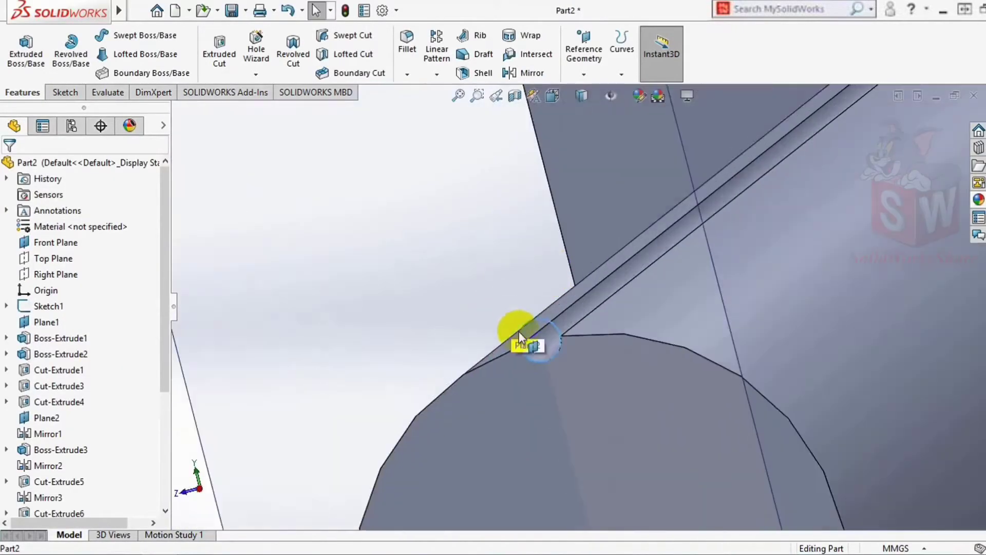
scroll(523, 335, up, 2)
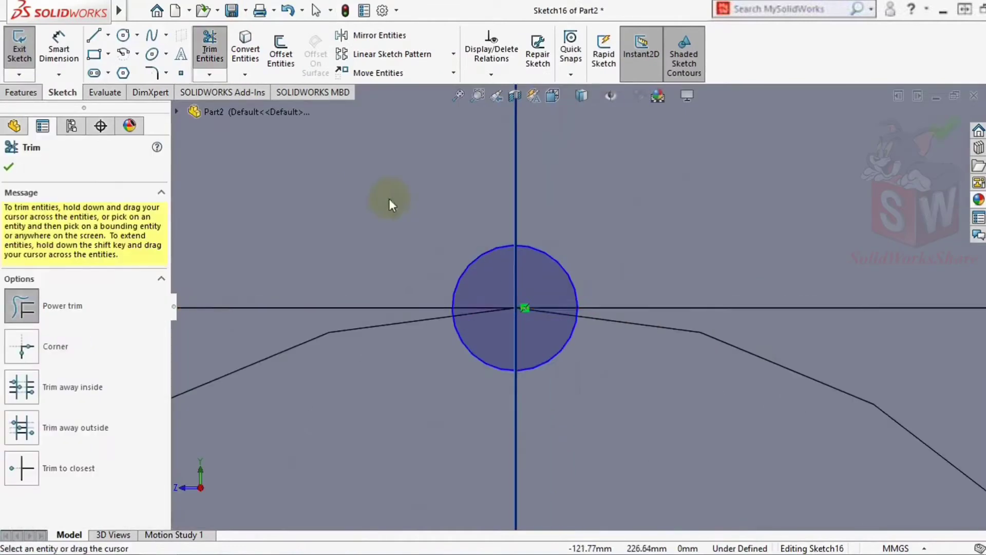
Step: Pattern the groove cut around the barrel's circular edge, 9 equal instances over 360°
key(Escape)
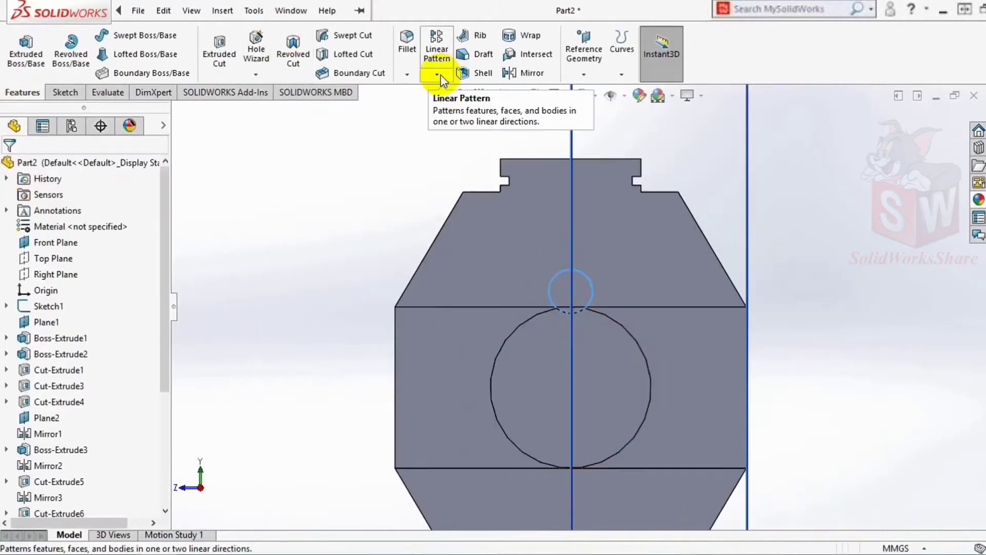
click(447, 83)
click(462, 106)
scroll(525, 291, down, 3)
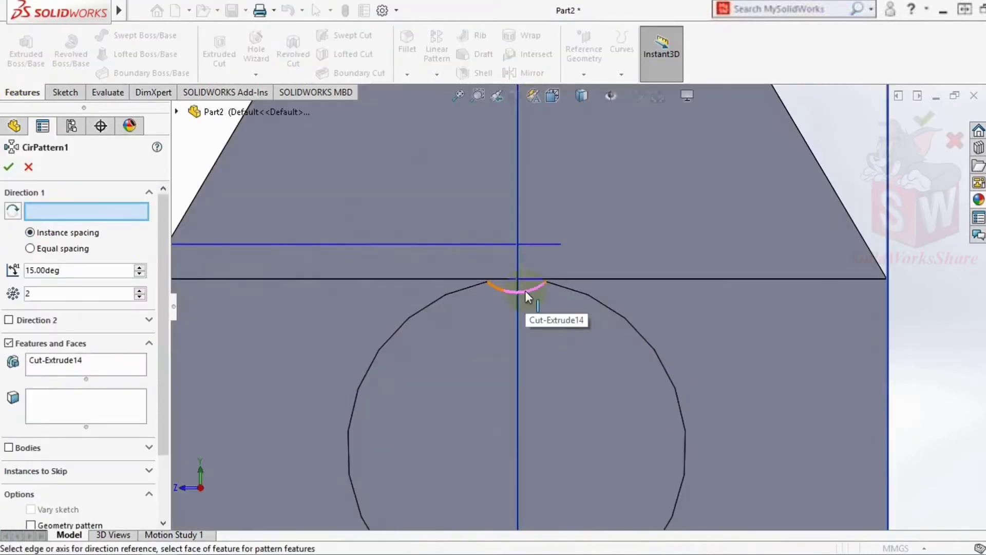
click(366, 351)
scroll(544, 312, up, 2)
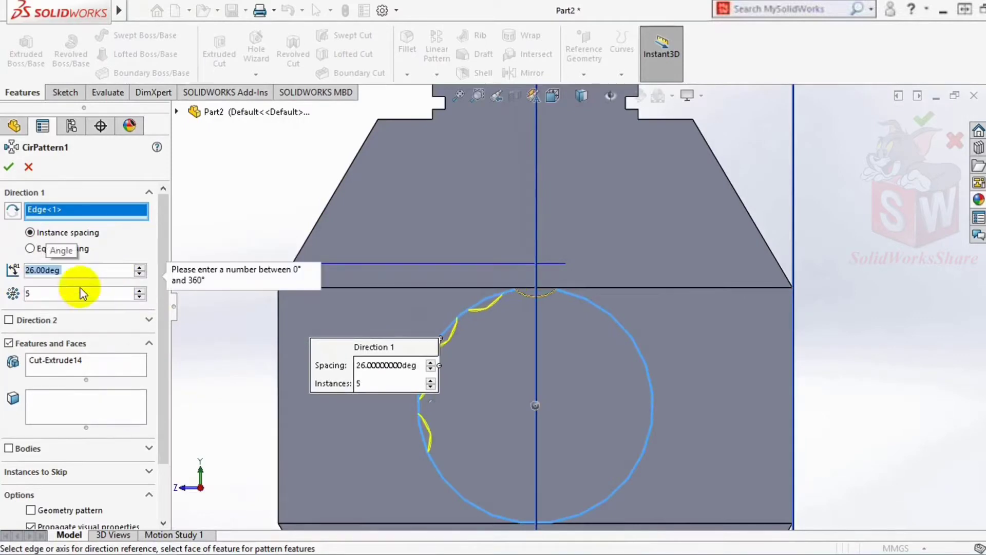
scroll(393, 377, up, 2)
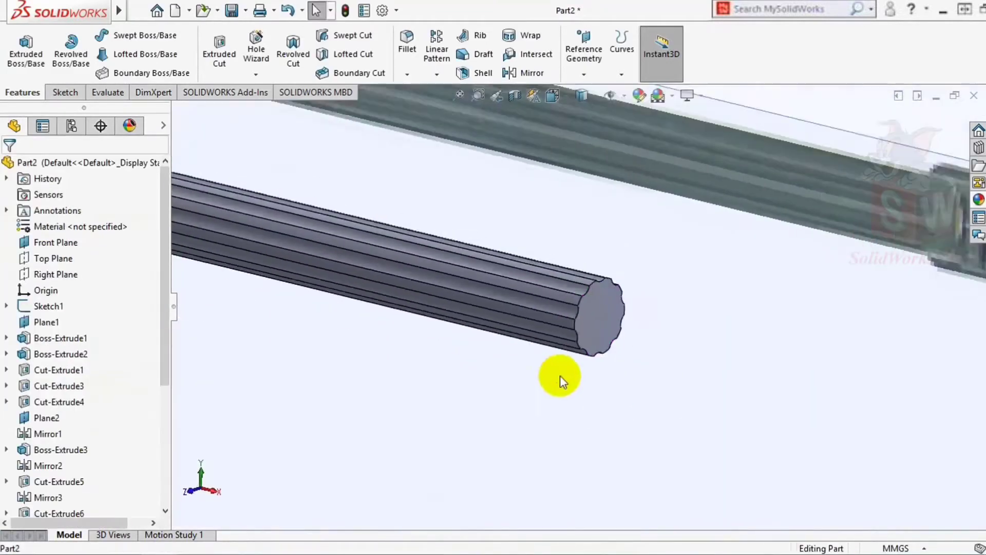
mouse_move(558, 379)
middle_down()
mouse_move(595, 331)
mouse_move(346, 321)
mouse_move(595, 280)
mouse_move(581, 262)
mouse_move(533, 321)
middle_up()
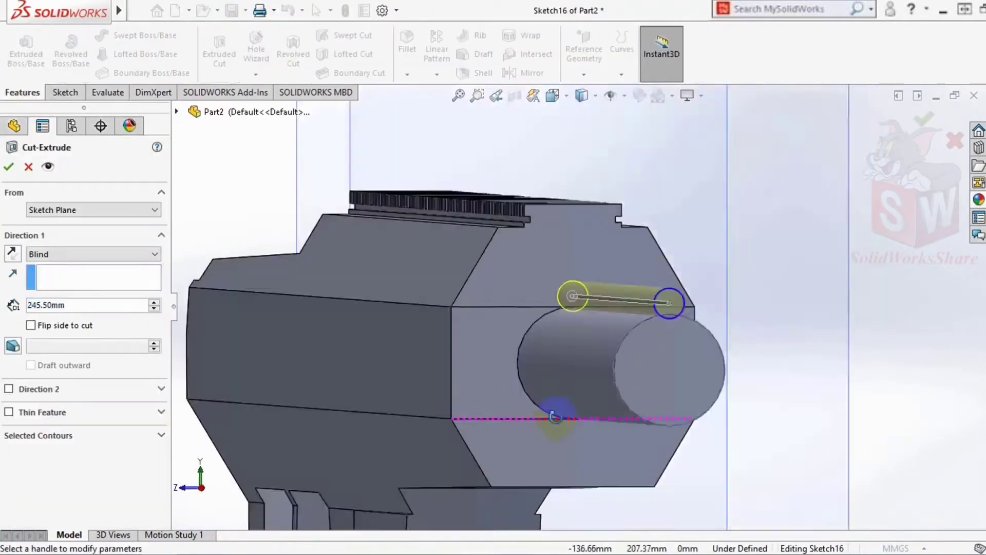
Step: Shorten the new flute cut to 200 mm and confirm it
scroll(696, 257, up, 5)
drag(696, 257, 711, 216)
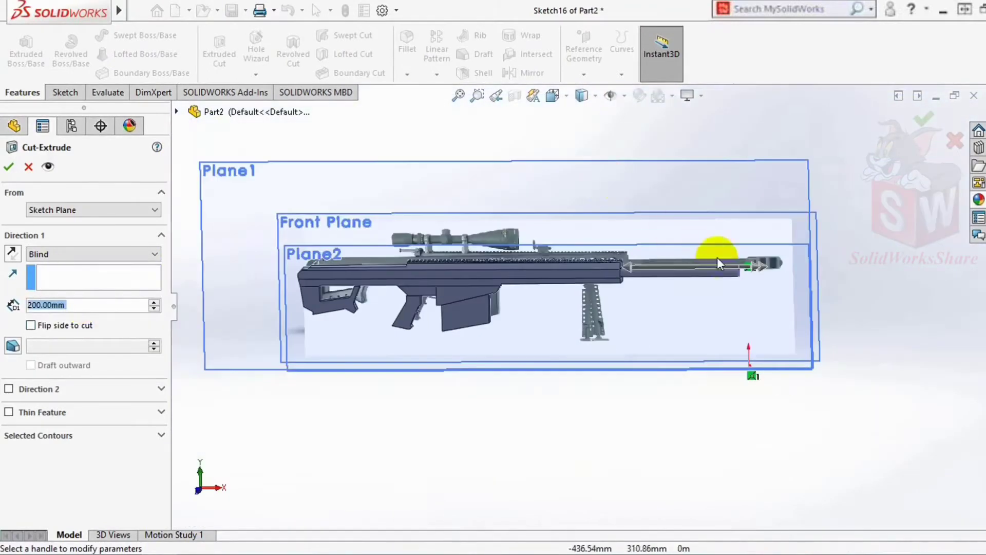
key(Return)
Step: Circular-pattern the 200 mm flute around the barrel edge, 10 equal instances over 360°
click(440, 108)
click(513, 379)
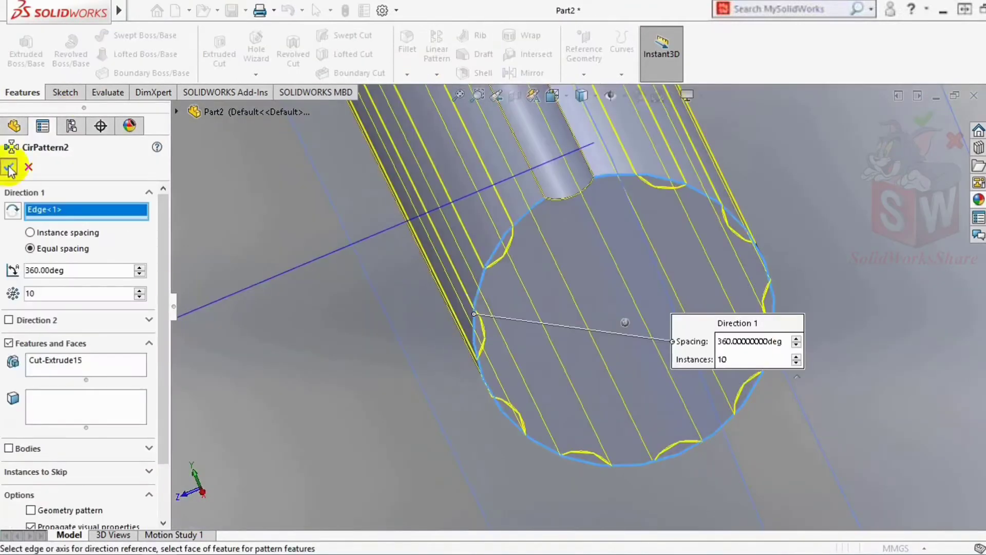
click(10, 173)
scroll(348, 276, up, 5)
scroll(348, 276, up, 5)
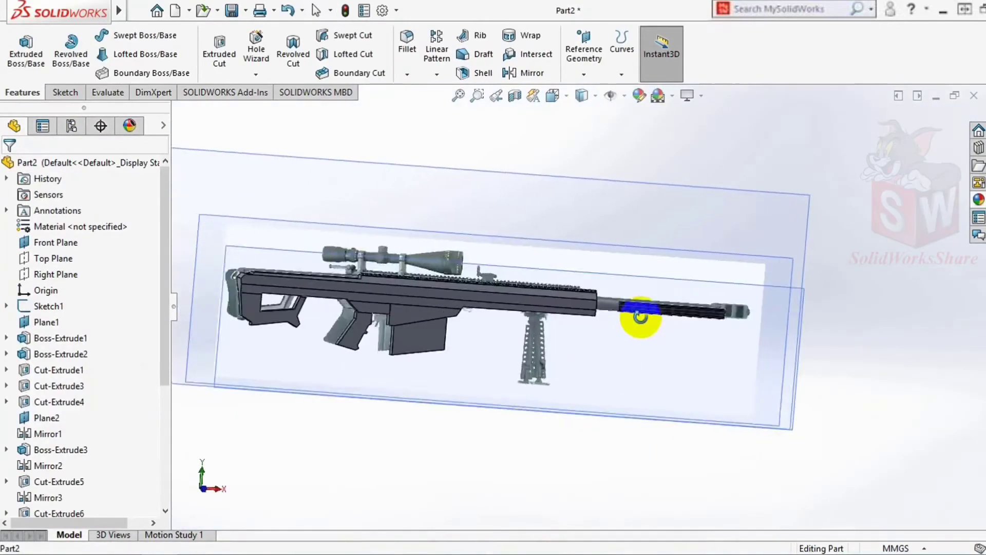
scroll(645, 330, down, 2)
scroll(430, 278, down, 5)
middle_drag(429, 277, 519, 249)
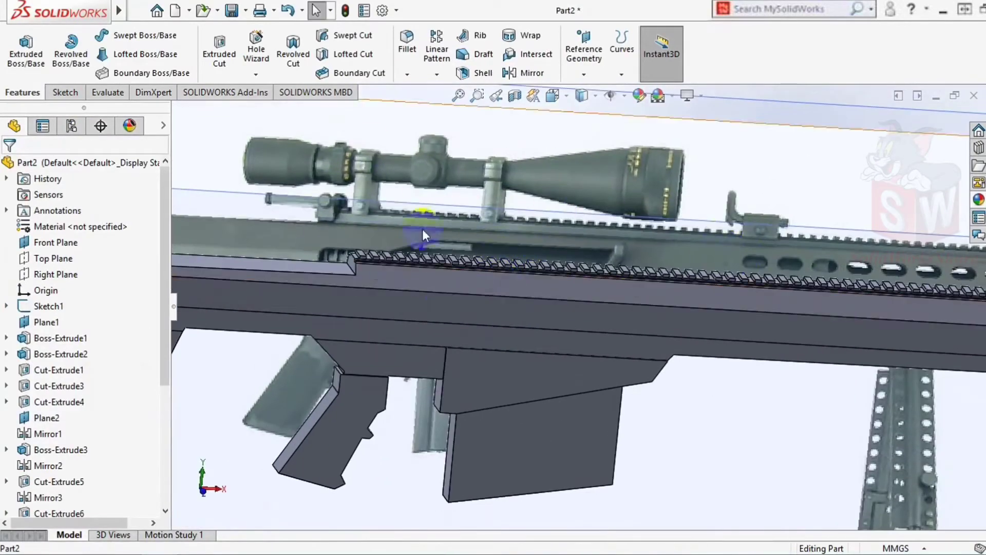
key(f)
key(ctrl+1)
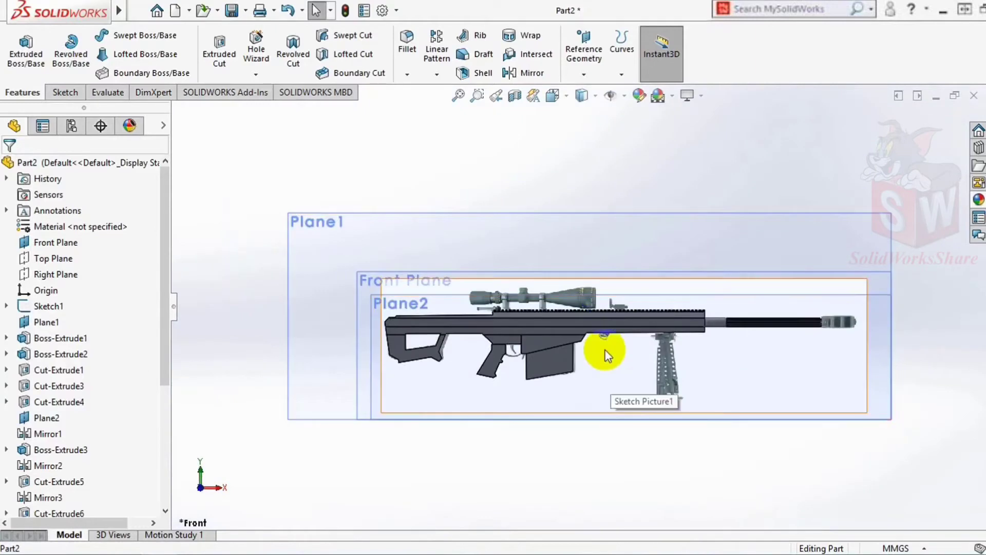
scroll(591, 337, down, 2)
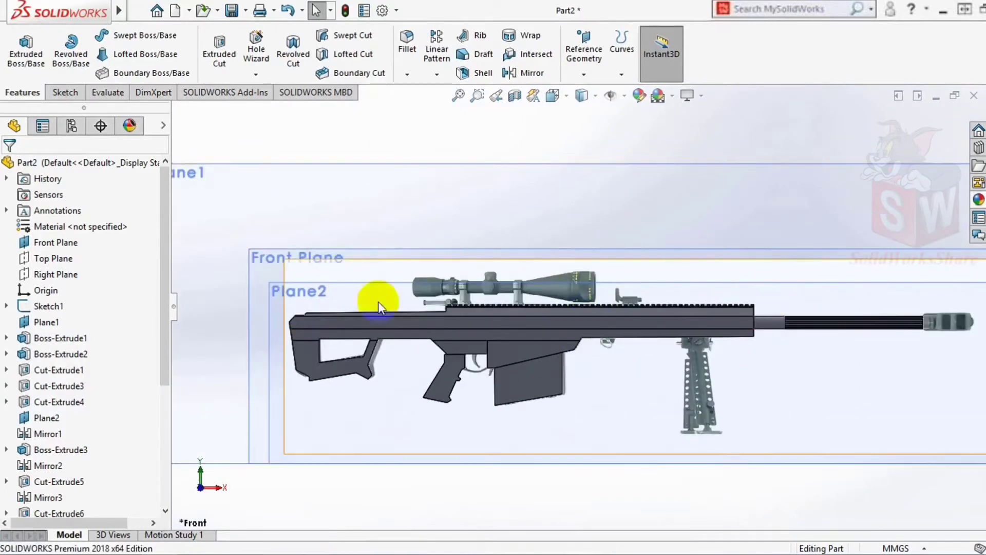
Step: Create Plane3 offset from the Right Plane
click(590, 77)
click(604, 90)
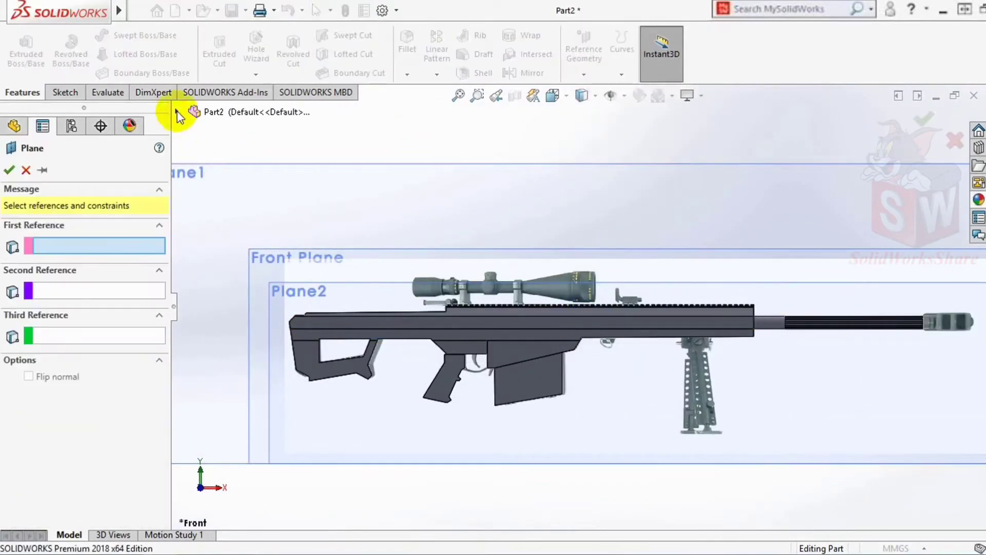
click(227, 228)
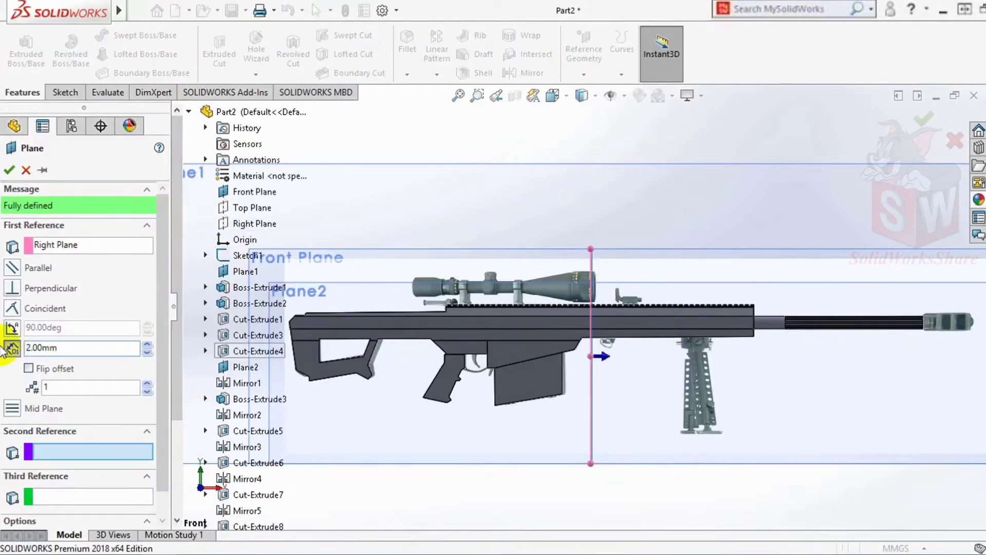
scroll(342, 296, down, 8)
text(6)
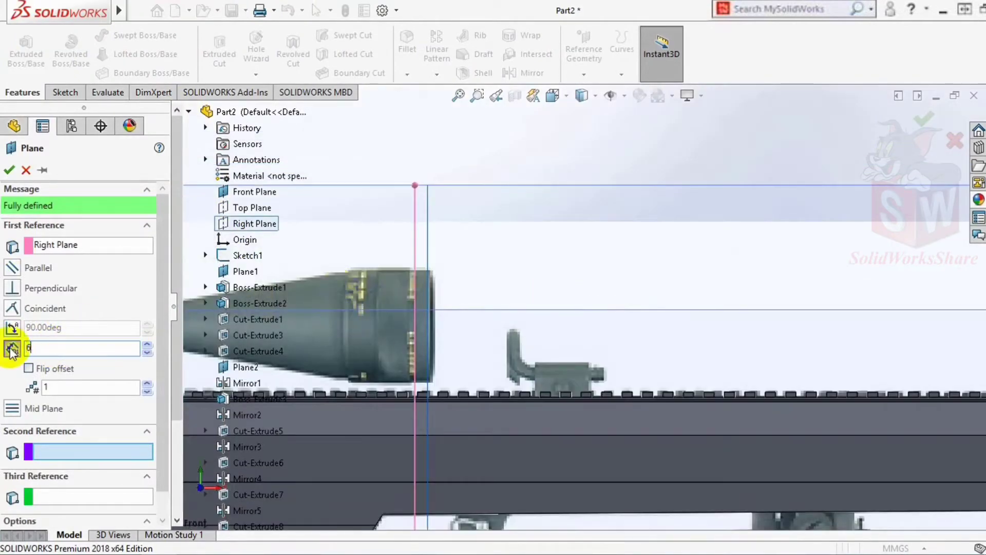
key(Return)
key(Return)
Step: Select the top rail face and view it normal to the screen
scroll(473, 331, up, 8)
mouse_move(473, 330)
middle_down()
mouse_move(486, 416)
mouse_move(539, 396)
middle_up()
scroll(568, 310, up, 3)
scroll(510, 346, down, 5)
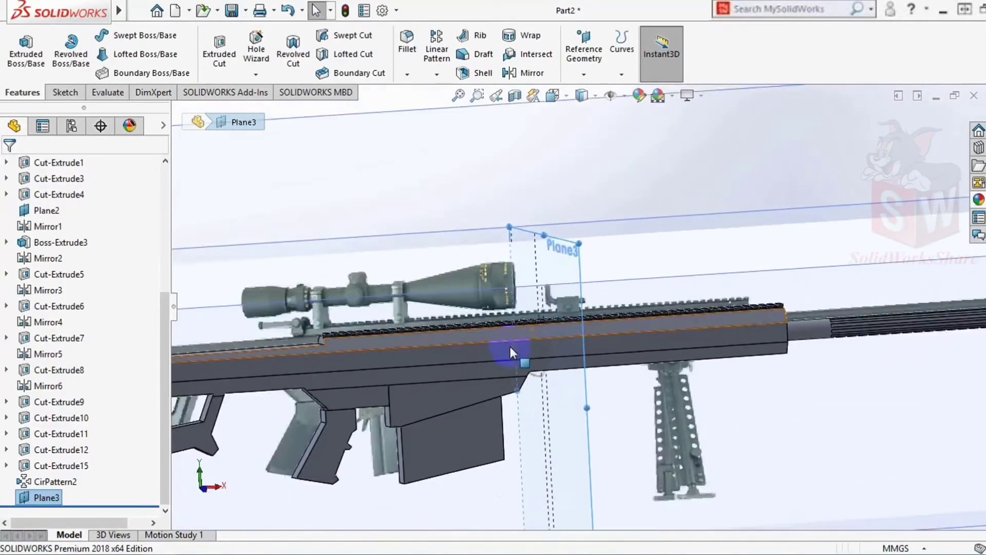
scroll(667, 249, up, 3)
scroll(427, 322, up, 2)
scroll(521, 283, down, 6)
scroll(504, 273, down, 3)
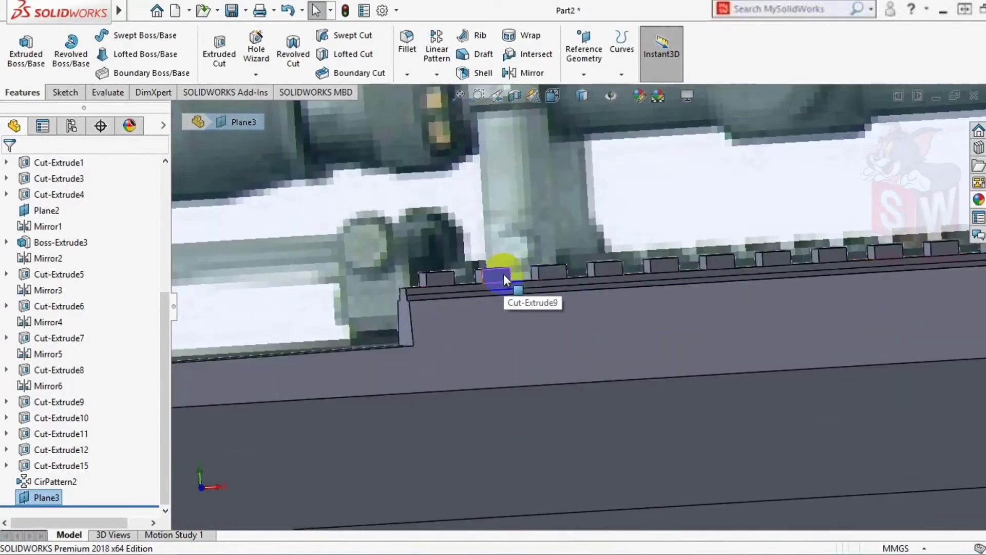
scroll(502, 274, up, 2)
click(500, 274)
click(565, 238)
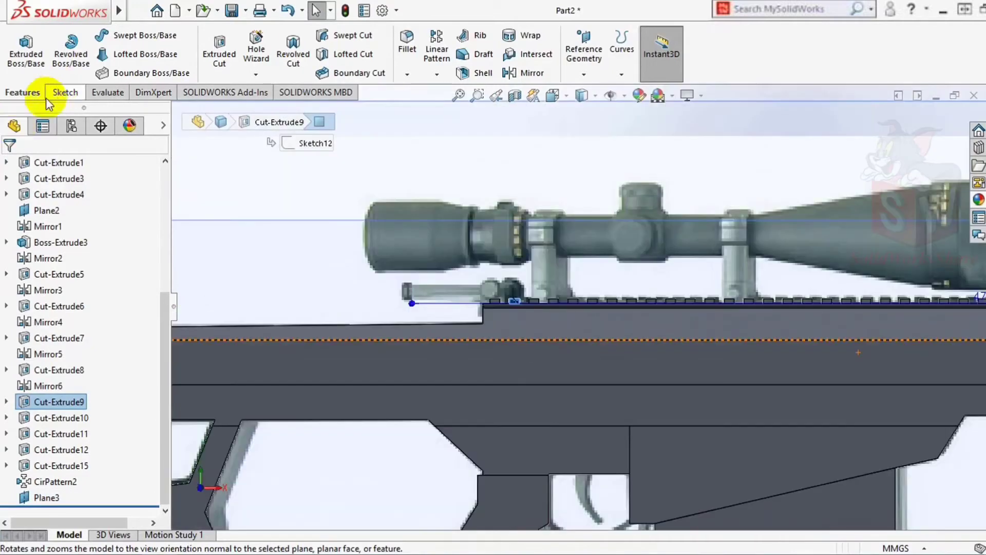
Step: Draw the first rectangular mount block over the rear scope ring on the rail
click(65, 92)
click(93, 34)
scroll(642, 316, down, 5)
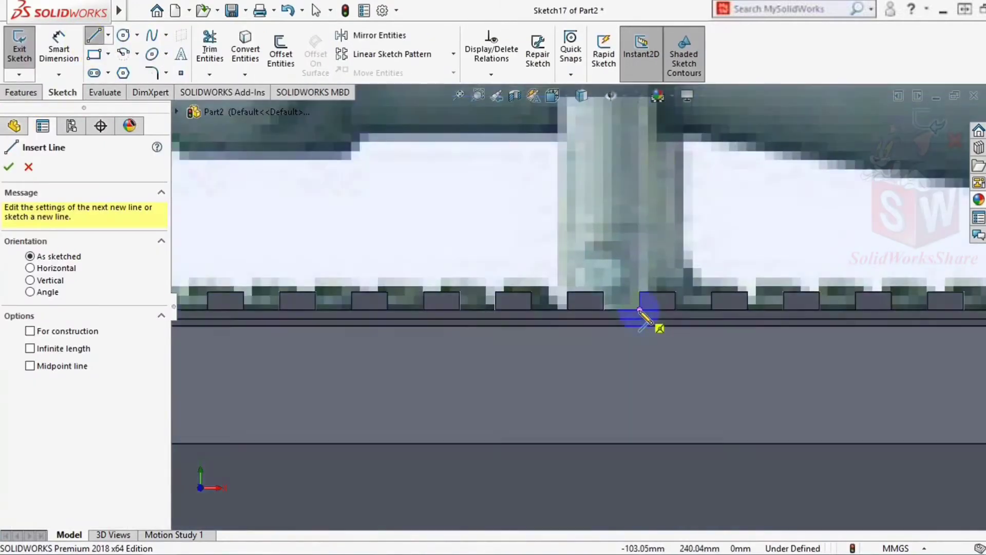
scroll(640, 310, up, 3)
click(604, 305)
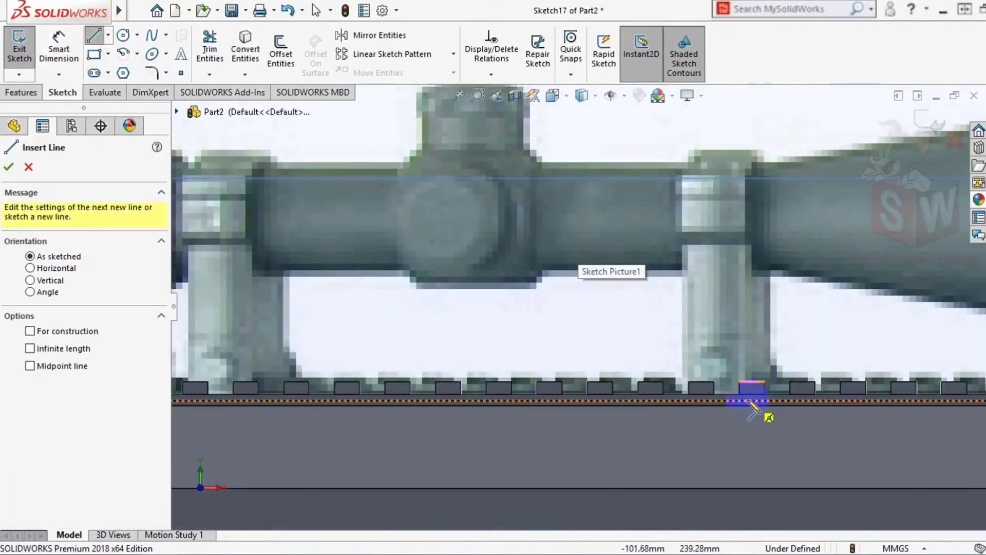
click(752, 383)
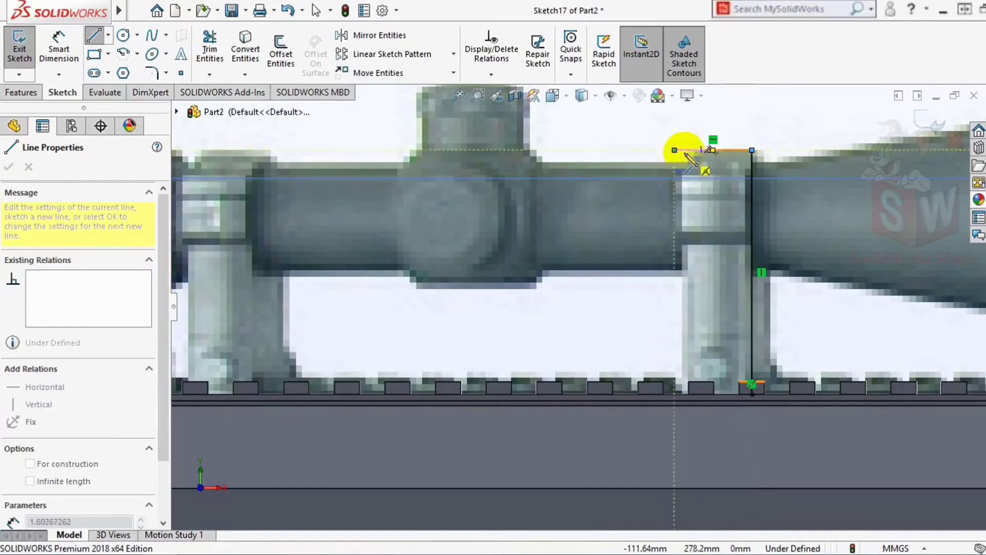
double_click(685, 152)
click(677, 396)
click(674, 150)
click(93, 34)
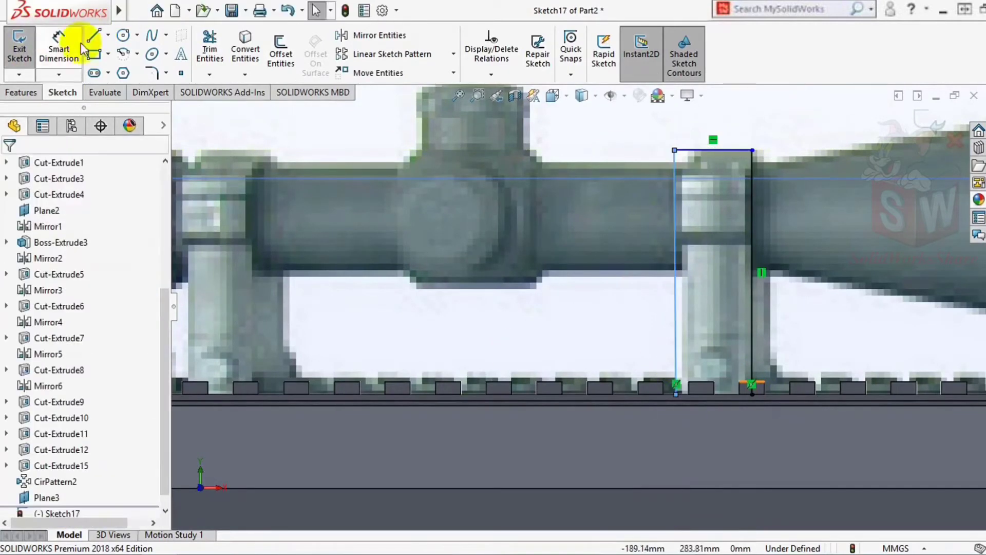
click(714, 395)
click(9, 164)
Step: Draw lines for the second mount block over the front ring
click(94, 35)
scroll(579, 306, up, 3)
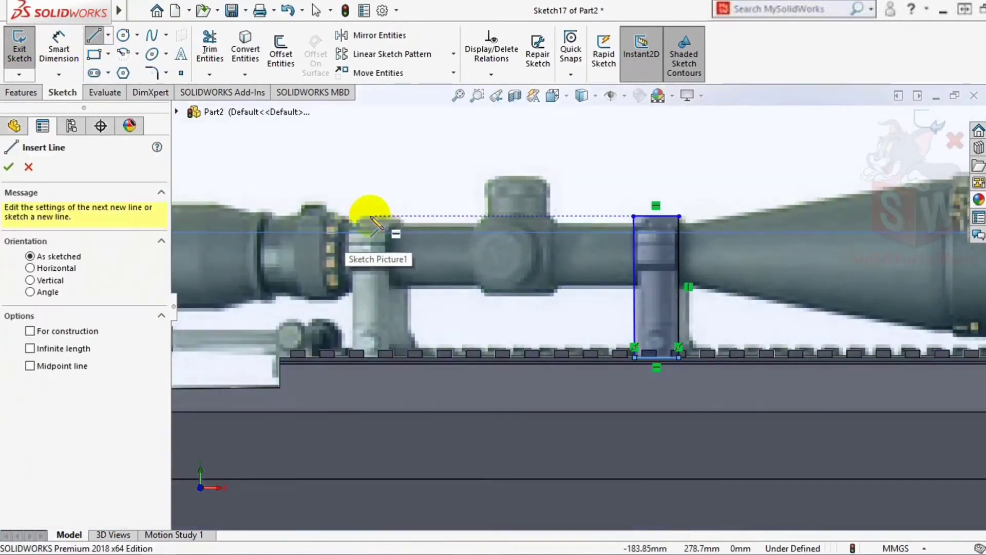
scroll(350, 358, down, 5)
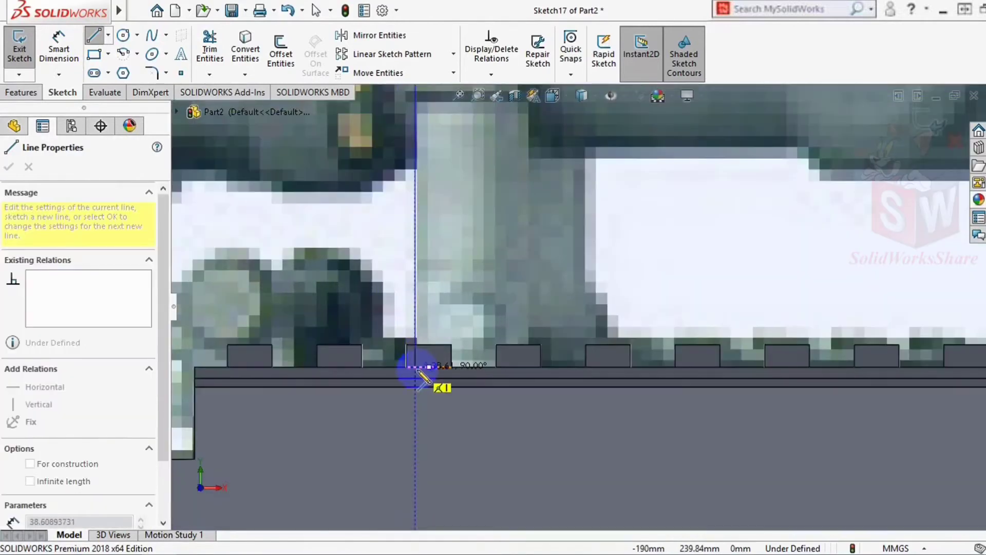
click(585, 366)
scroll(585, 354, up, 5)
Step: Dimension the mount blocks with a 15.00 top width and 12.00 bottom edge
right_drag(250, 239, 250, 201)
click(834, 183)
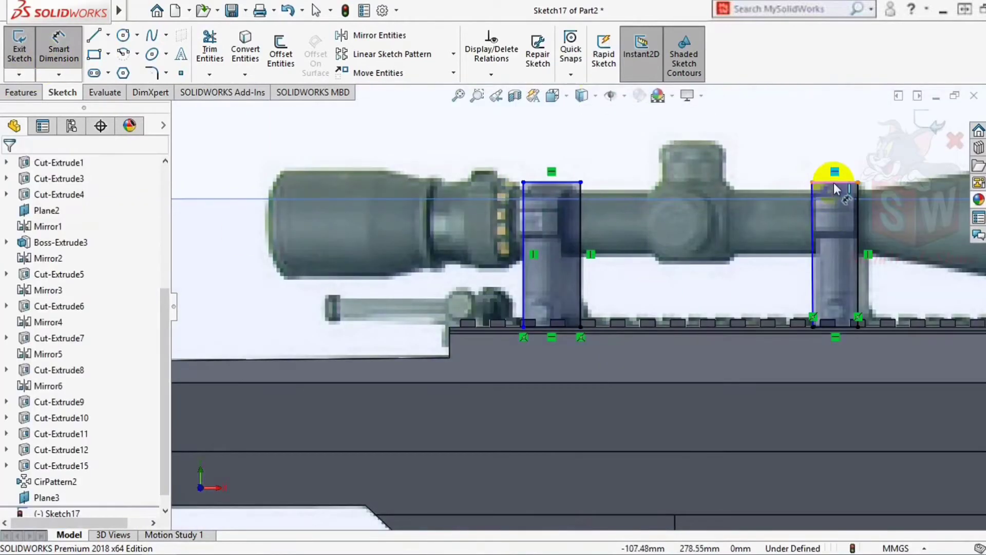
click(837, 144)
key(Return)
click(830, 327)
click(831, 369)
key(Return)
scroll(831, 369, down, 3)
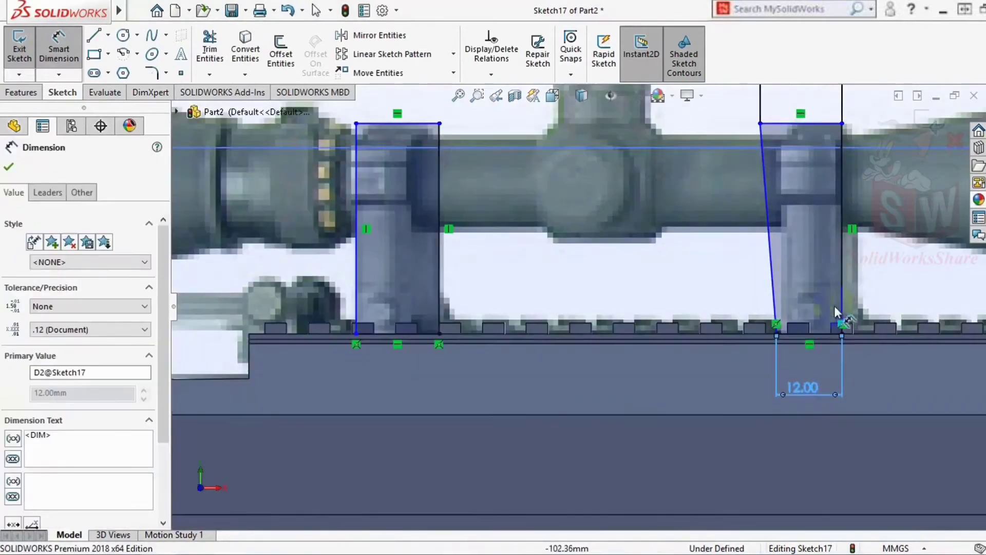
Step: Add a line along the block top, trim the extra segment, and begin the boss extrusion
click(93, 35)
click(760, 123)
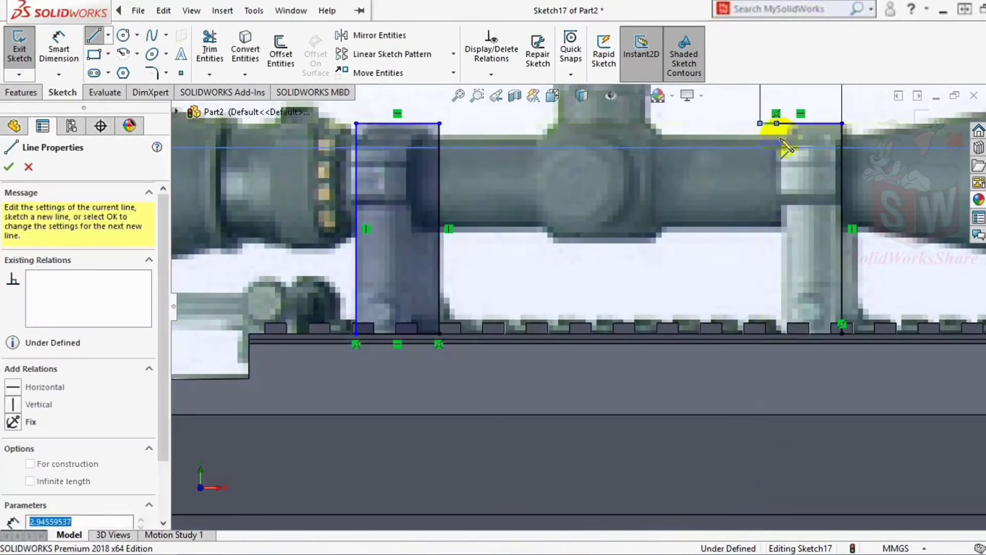
click(210, 41)
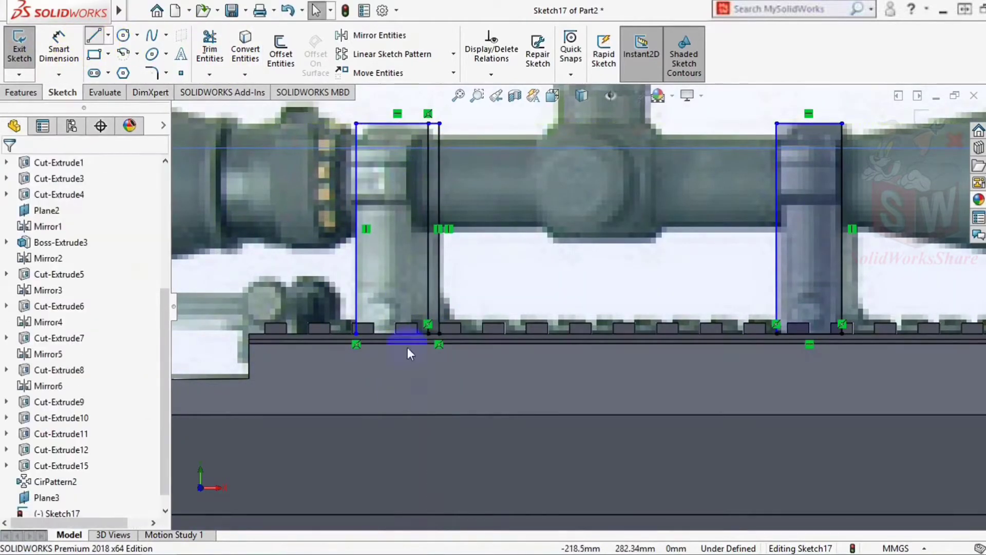
click(210, 46)
scroll(415, 216, up, 3)
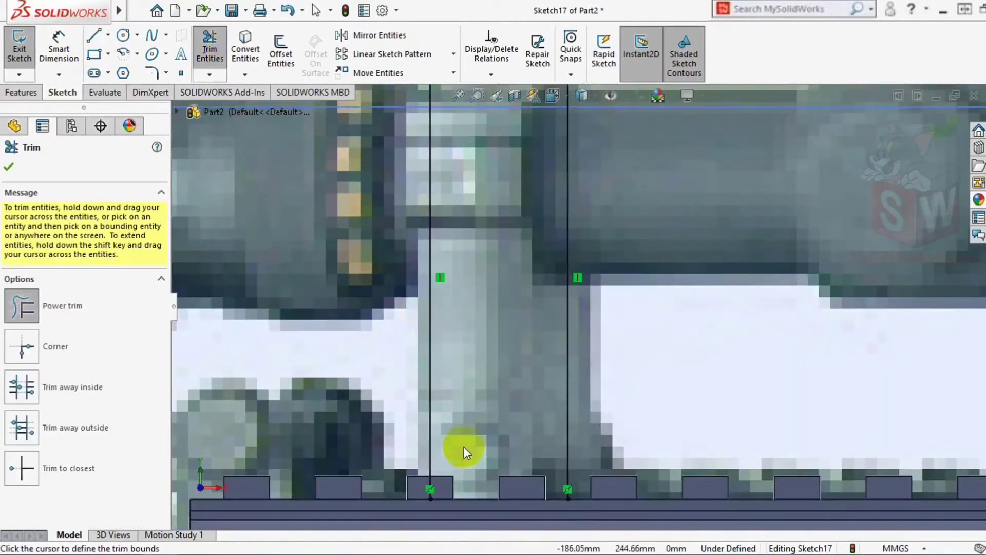
scroll(464, 446, down, 3)
scroll(516, 291, down, 3)
click(93, 35)
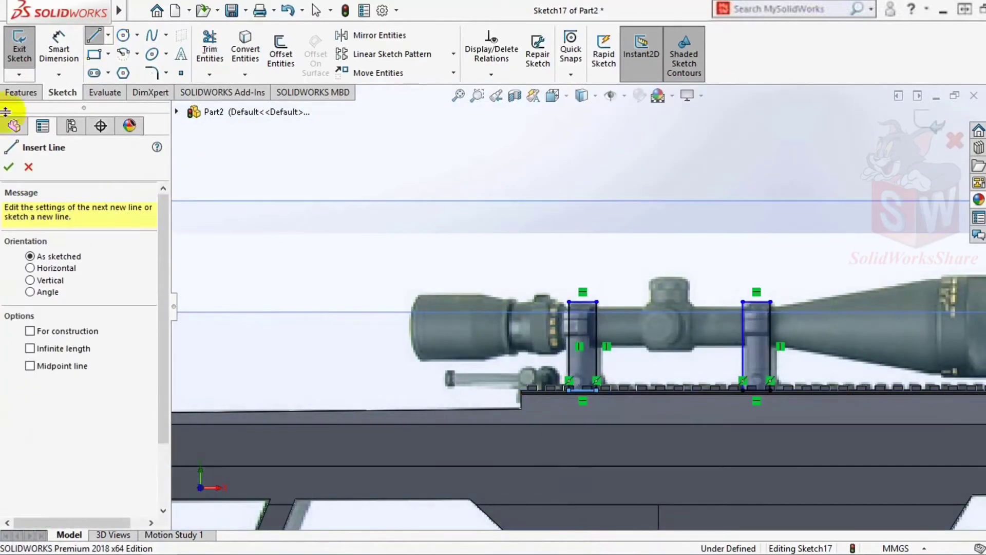
click(21, 92)
click(26, 51)
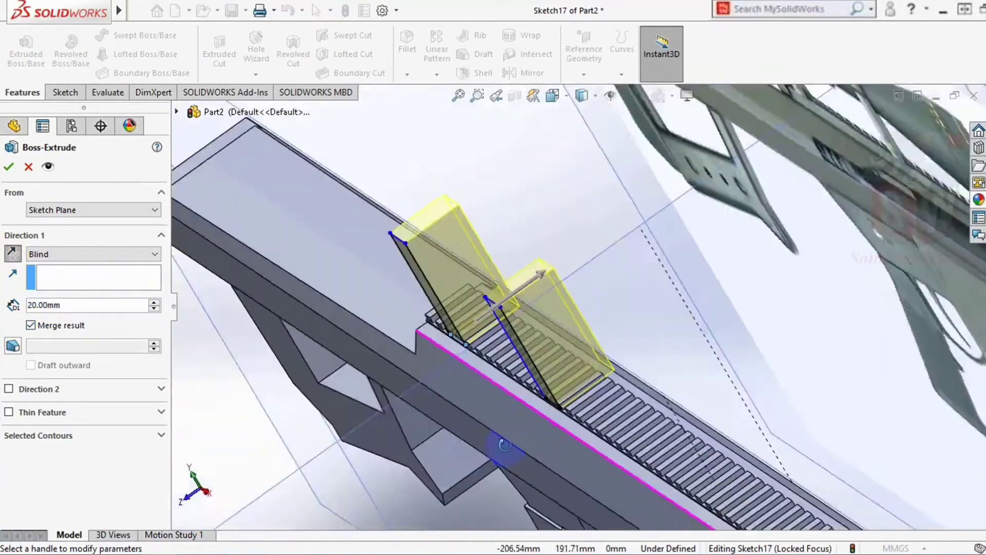
Step: Extrude the two mount blocks 16 mm blind, merged, creating Boss-Extrude4
click(112, 307)
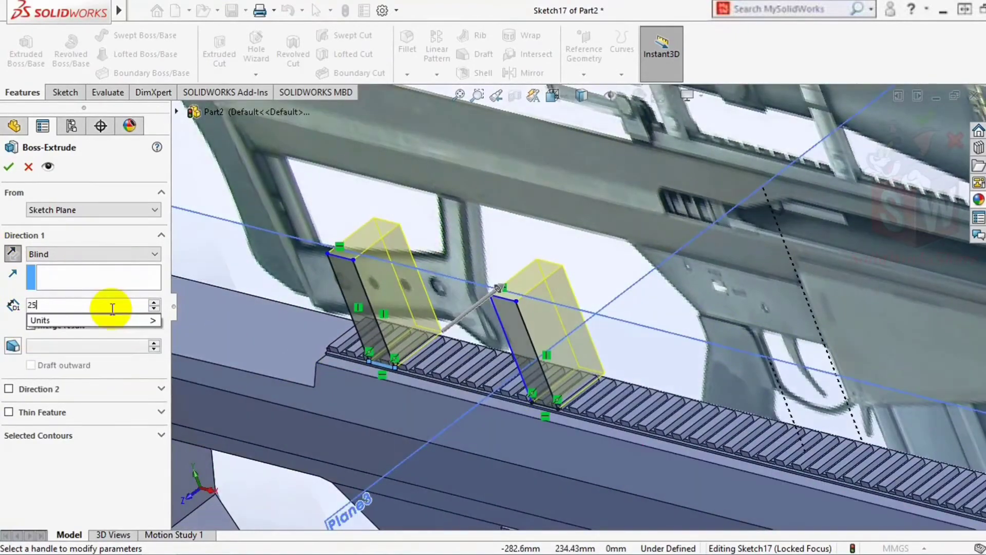
key(Return)
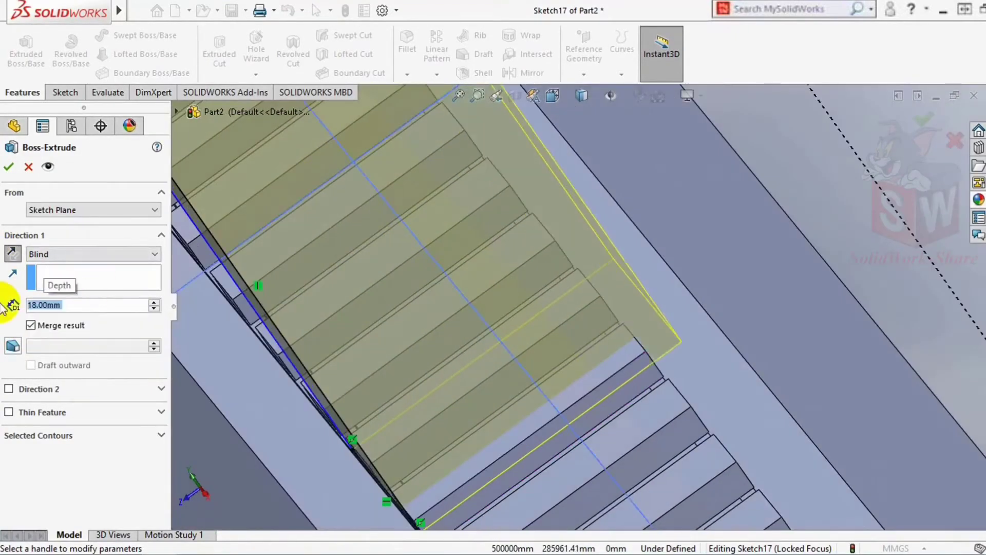
text(6)
key(Return)
scroll(571, 288, up, 5)
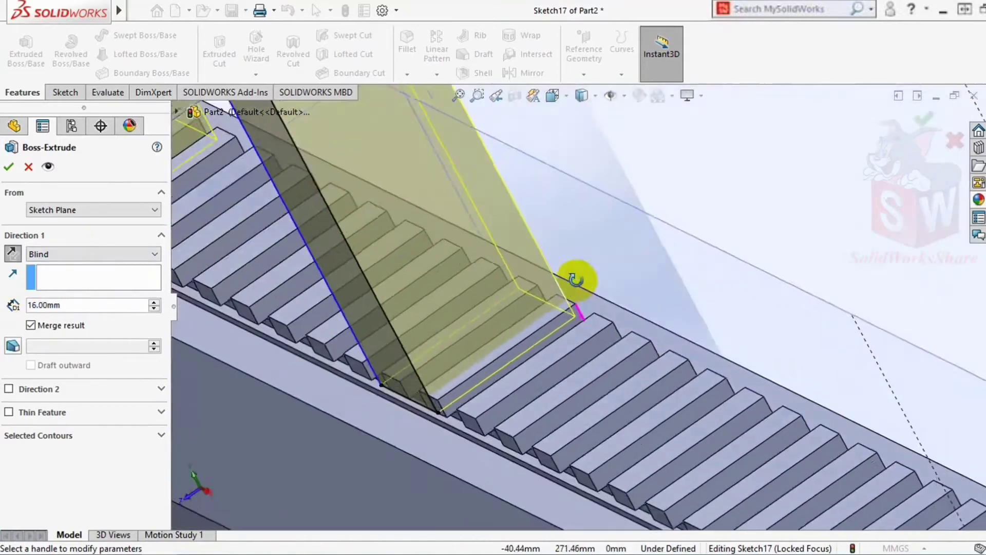
key(Return)
scroll(557, 288, down, 5)
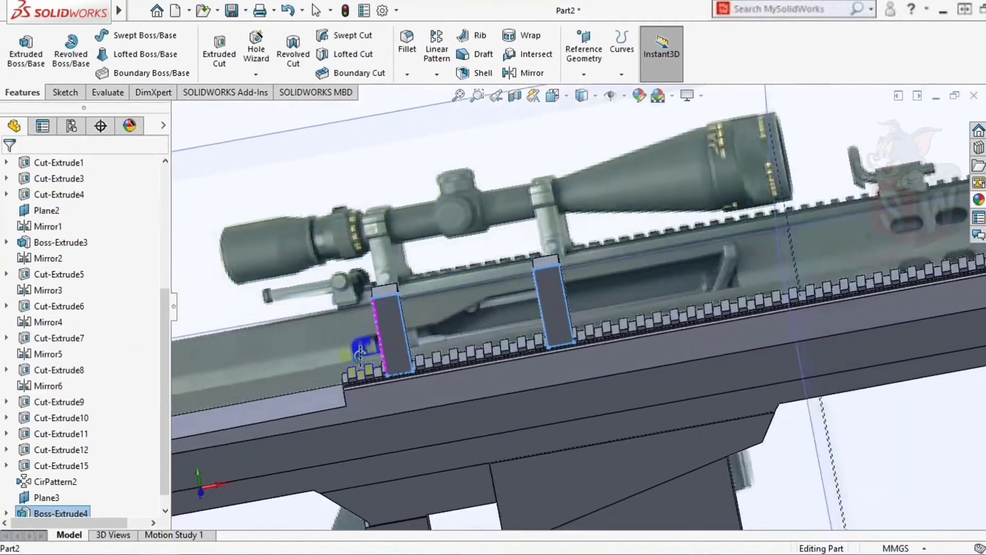
scroll(414, 304, up, 5)
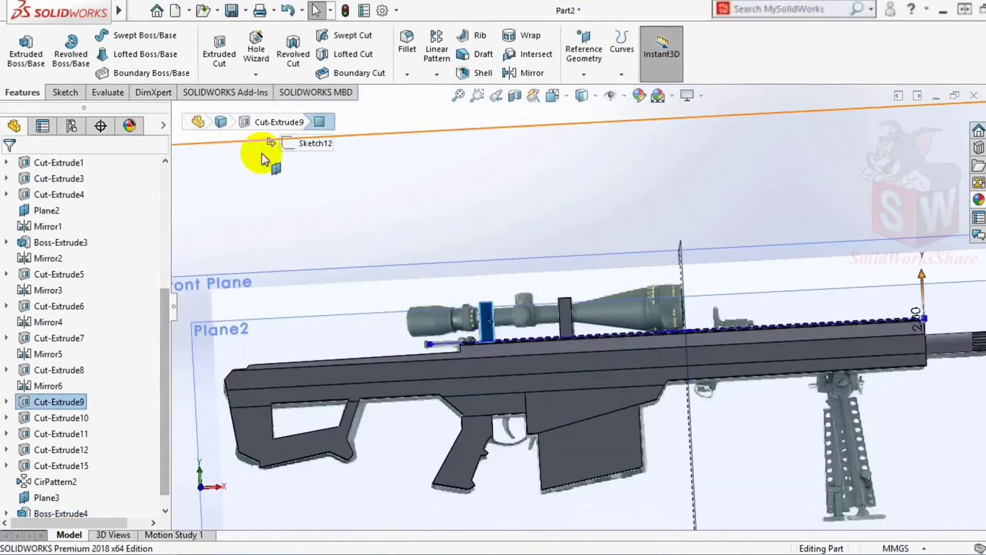
Step: Start a sketch on the mount block face, then abandon it
click(535, 289)
click(65, 92)
click(94, 35)
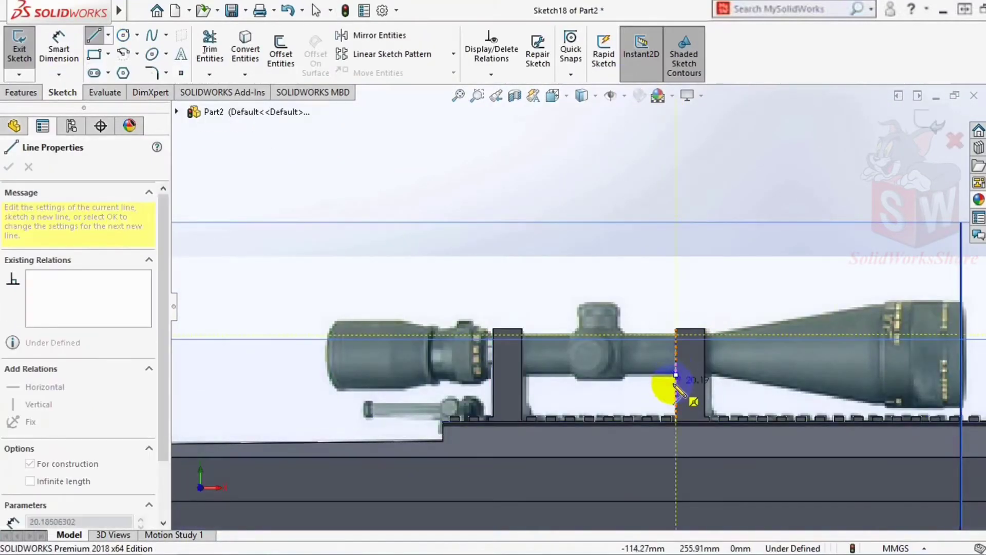
middle_drag(554, 383, 559, 393)
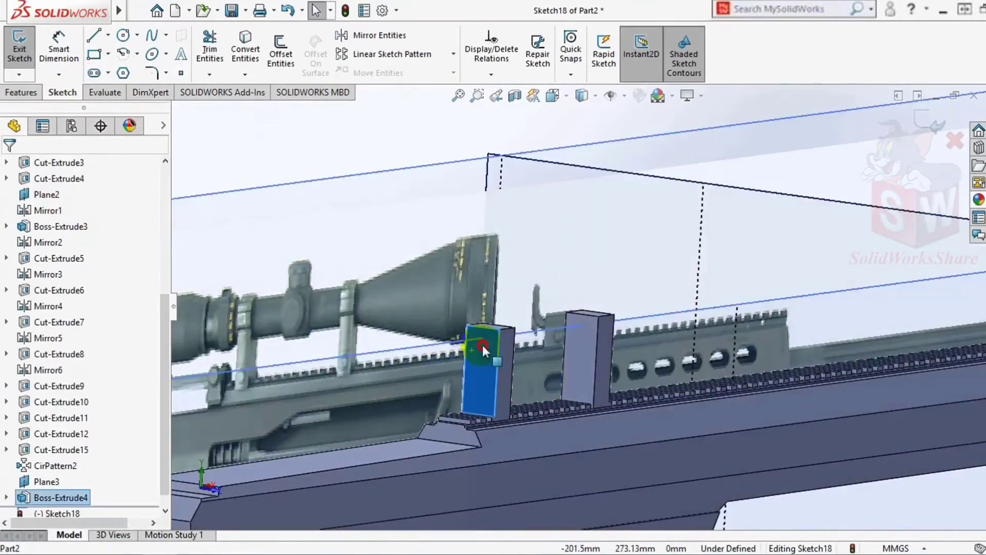
click(575, 343)
Step: Sketch a circle centred on the block's top edge and cut it through both mount blocks
click(646, 260)
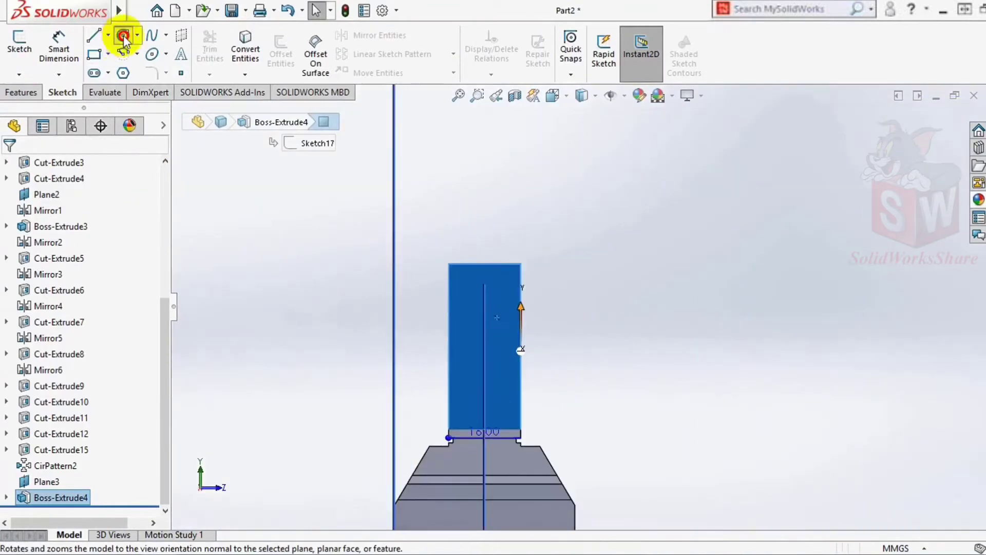
click(124, 36)
click(484, 264)
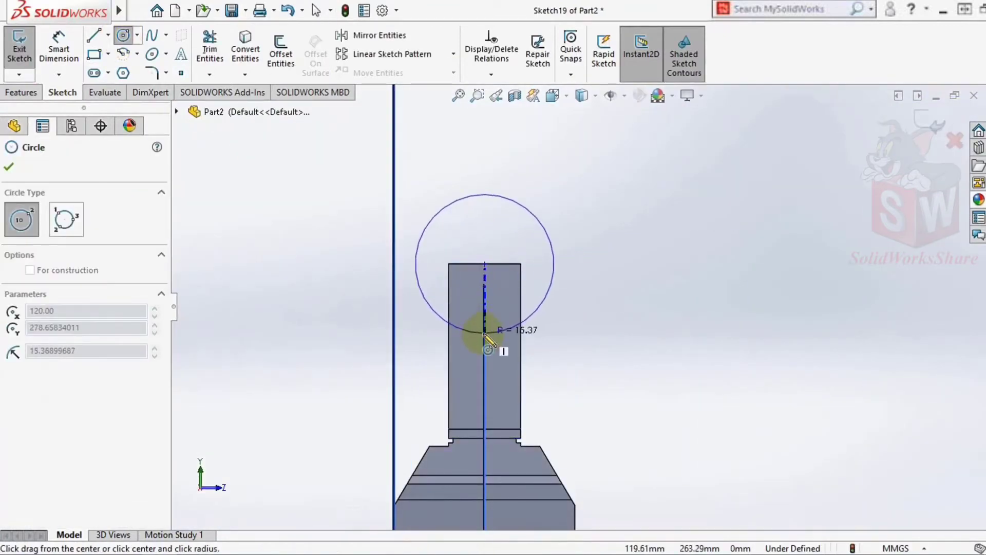
click(484, 334)
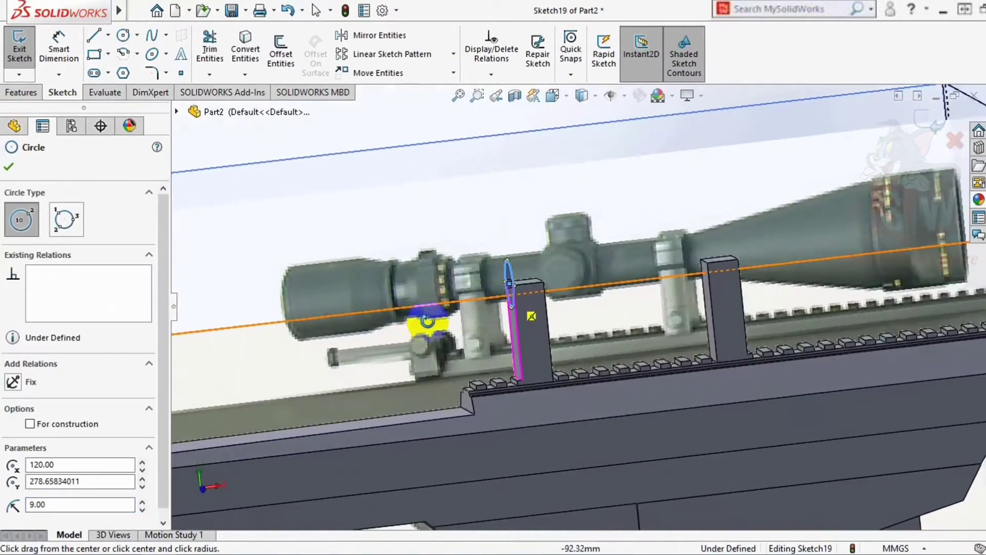
click(22, 92)
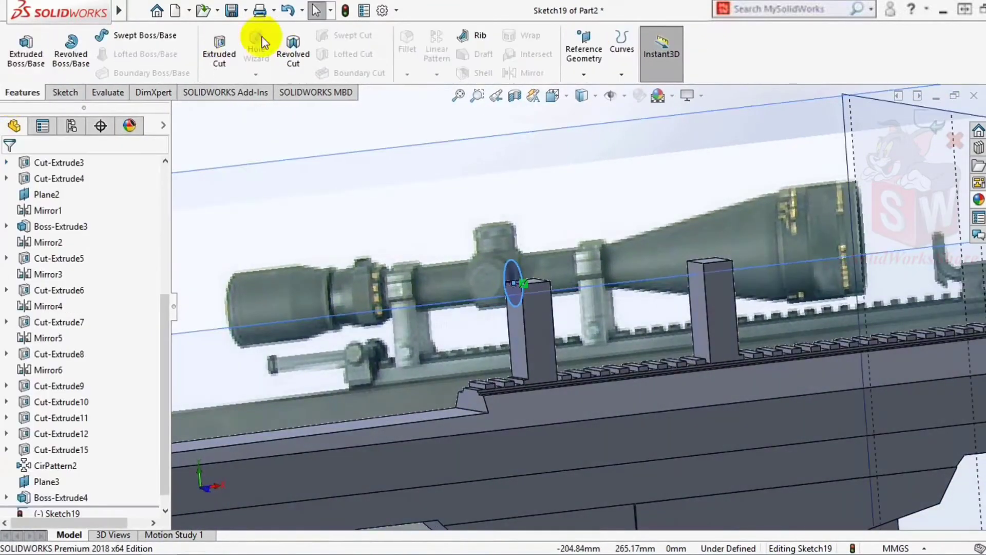
click(219, 51)
key(Return)
middle_drag(577, 319, 519, 339)
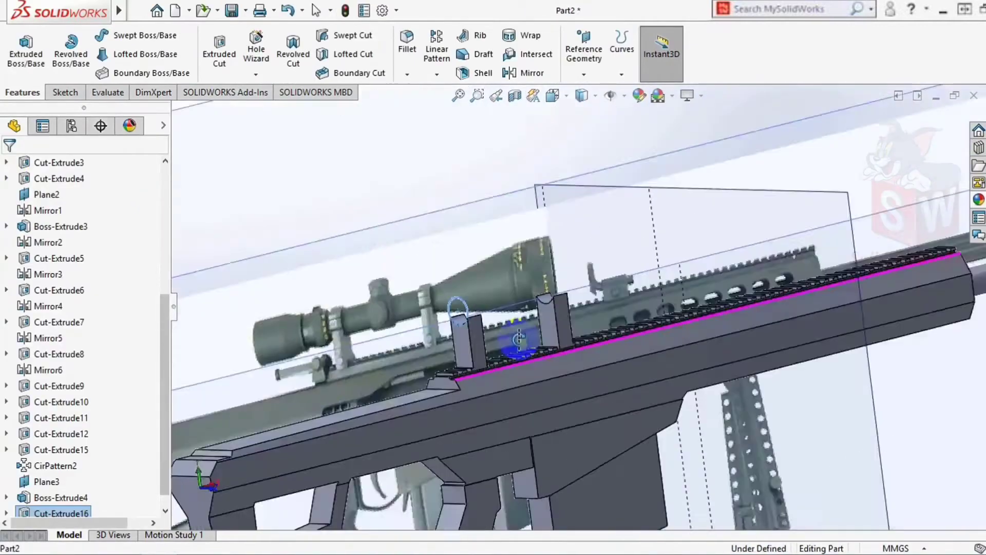
scroll(676, 264, down, 3)
scroll(677, 264, down, 3)
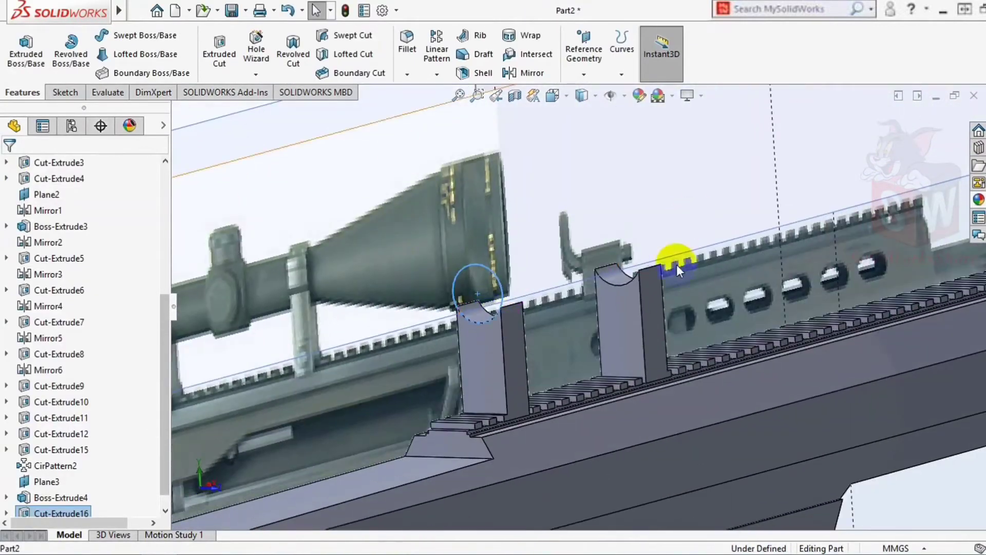
click(628, 311)
click(66, 92)
click(121, 35)
click(610, 295)
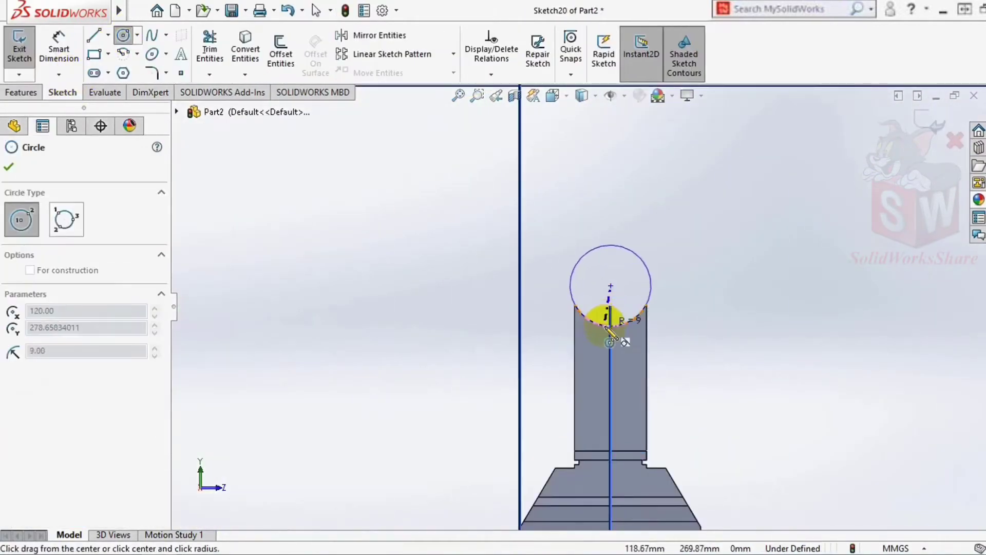
click(621, 335)
click(22, 92)
click(27, 69)
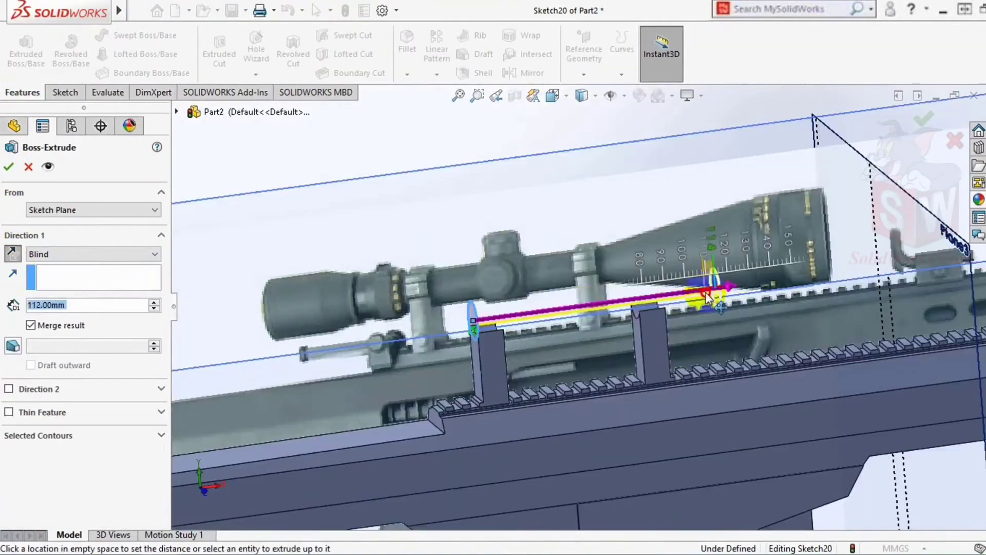
scroll(623, 353, up, 3)
click(8, 166)
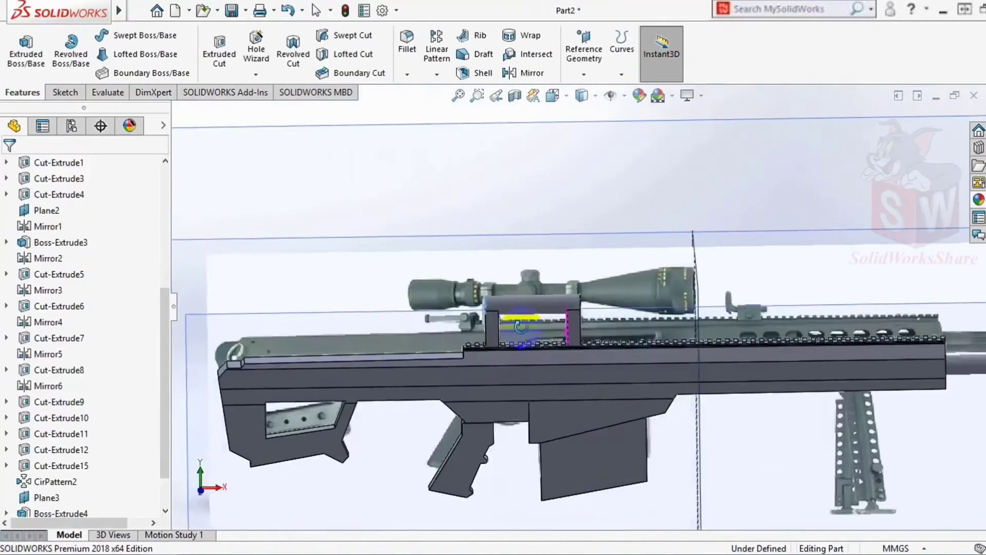
click(202, 488)
scroll(371, 233, up, 3)
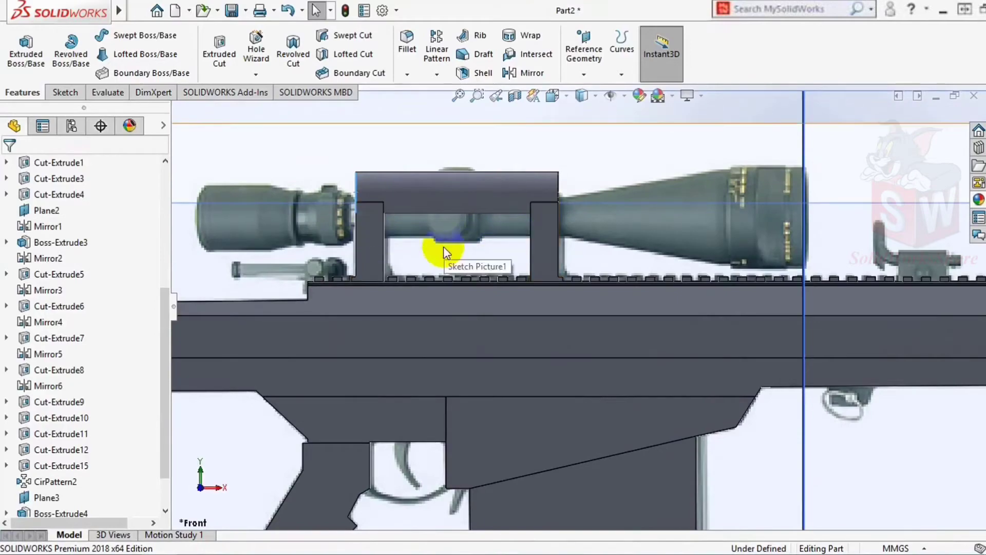
click(286, 10)
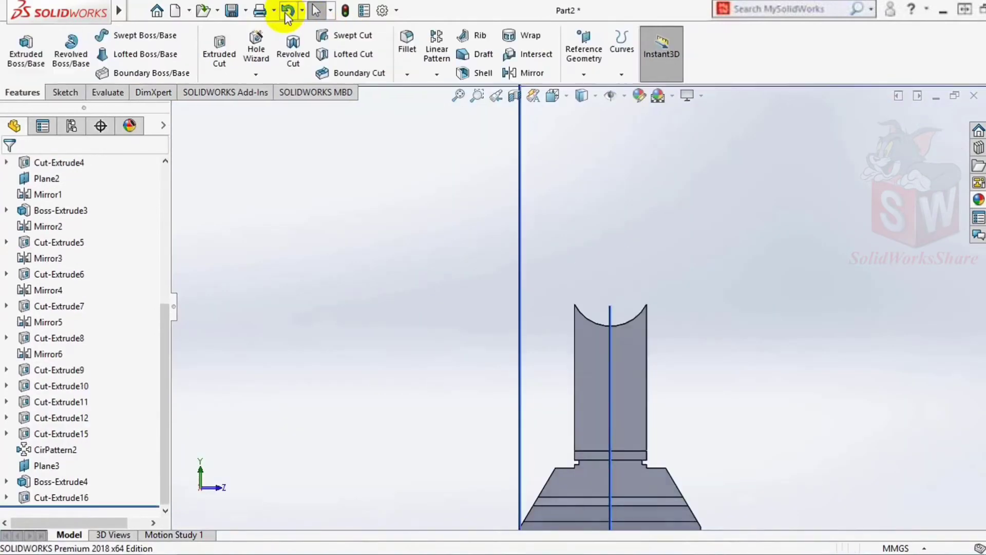
Step: Undo an earlier step and exit the open sketch on the mount block
click(287, 11)
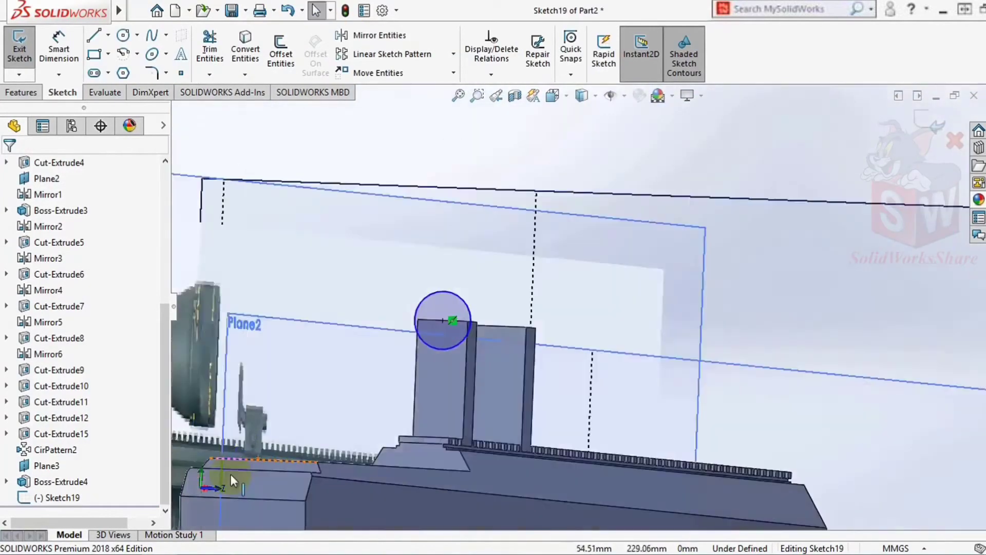
click(201, 486)
scroll(539, 375, up, 5)
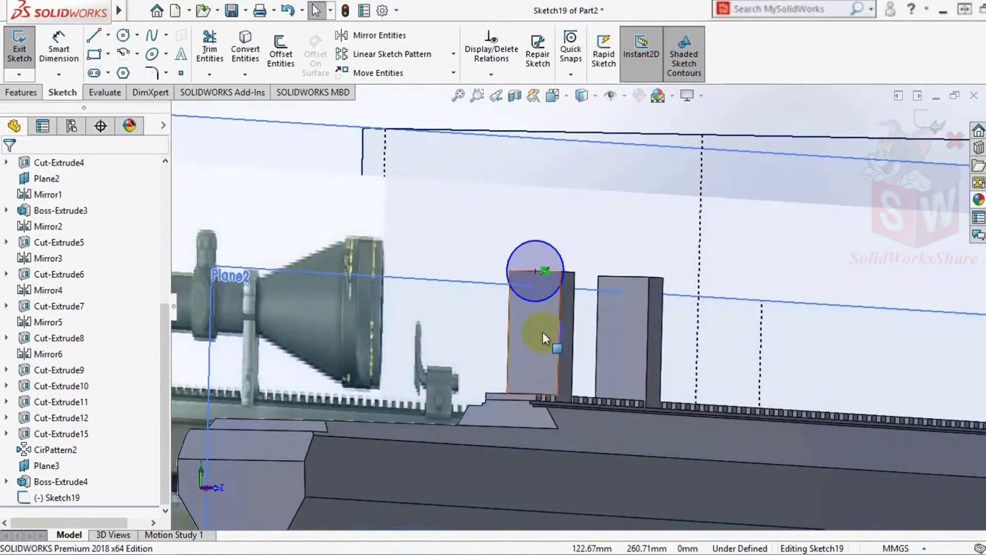
click(532, 359)
click(617, 356)
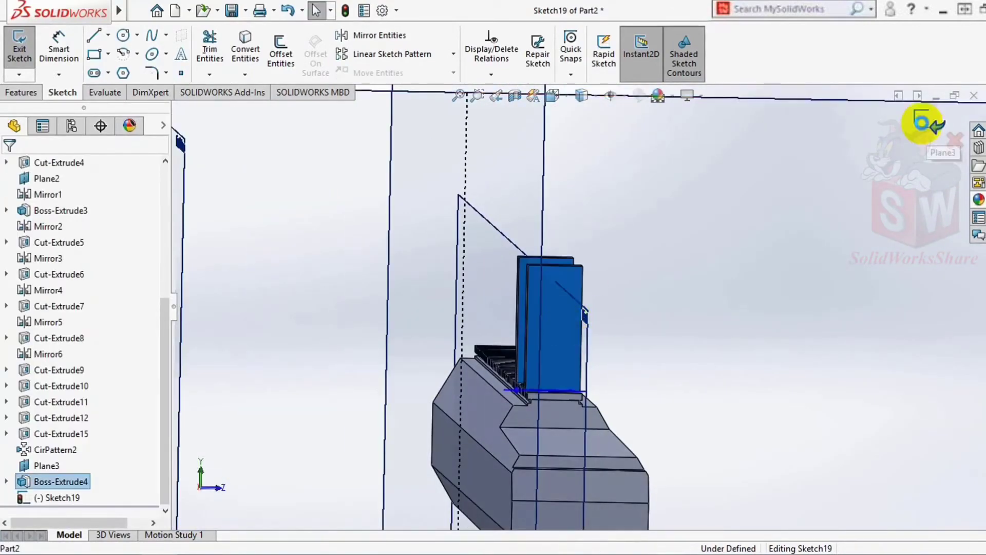
click(922, 122)
Step: Start a new sketch on Plane3, viewed normal to the plane
click(632, 315)
click(689, 264)
click(62, 92)
click(124, 35)
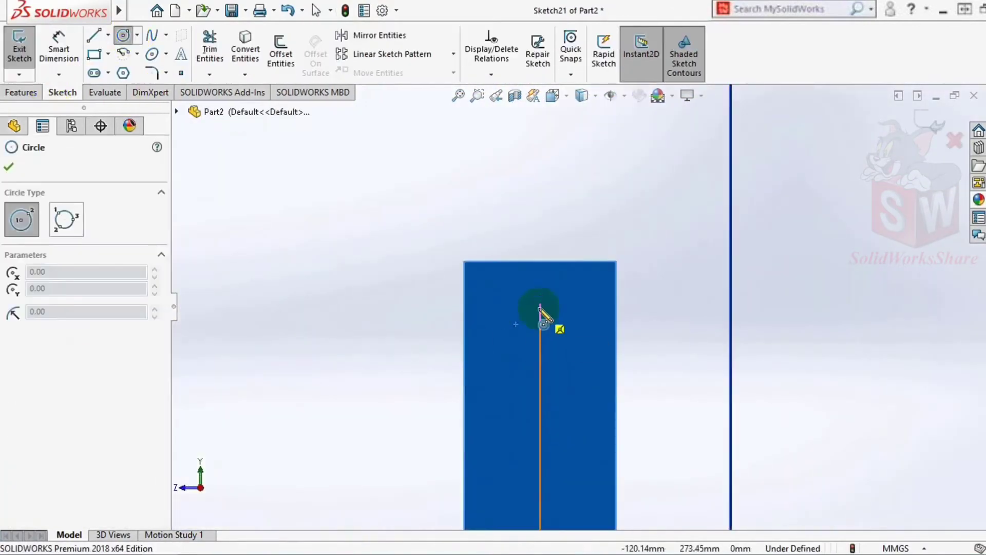
key(Escape)
click(540, 298)
mouse_move(541, 298)
middle_down()
mouse_move(634, 346)
mouse_move(562, 327)
middle_up()
Step: Draw a 6 mm vertical centerline down from the block top and centre a circle at its end
key(l)
scroll(550, 326, up, 3)
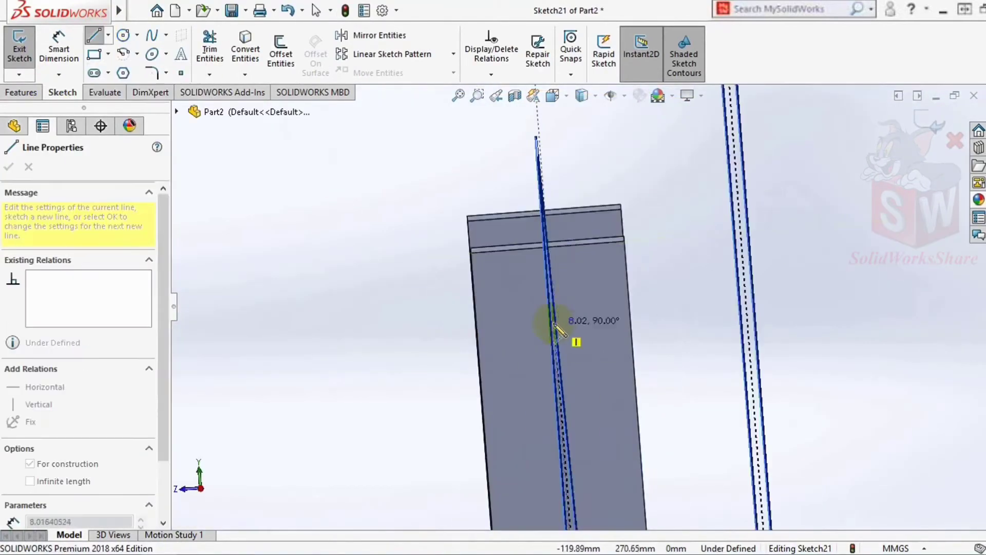
key(ctrl+8)
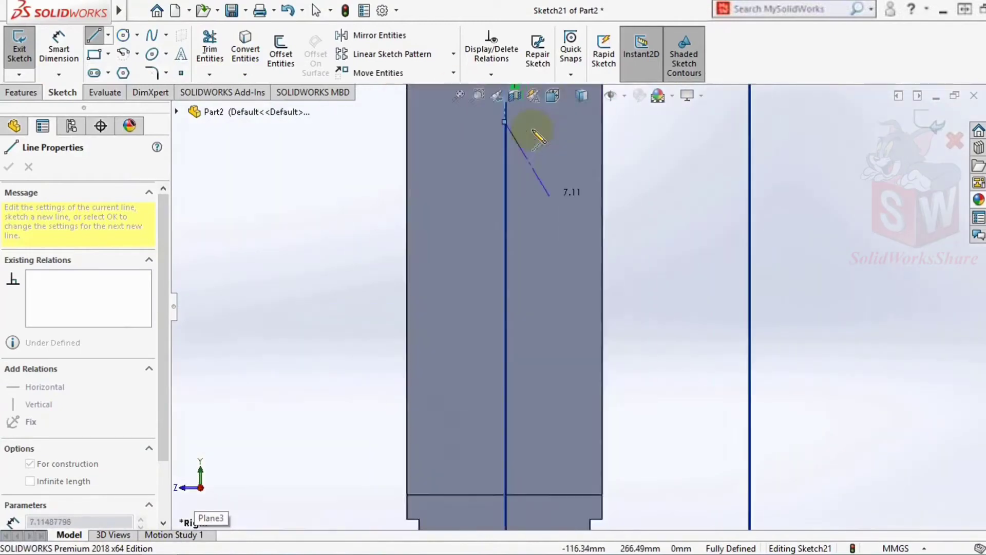
key(Escape)
click(59, 48)
click(544, 205)
click(386, 166)
text(6)
key(Return)
click(123, 35)
click(544, 236)
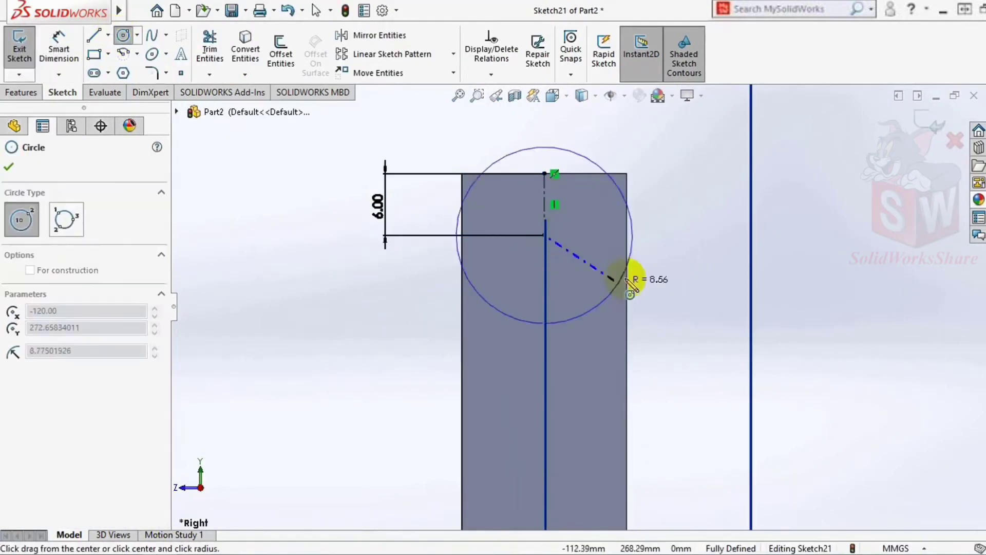
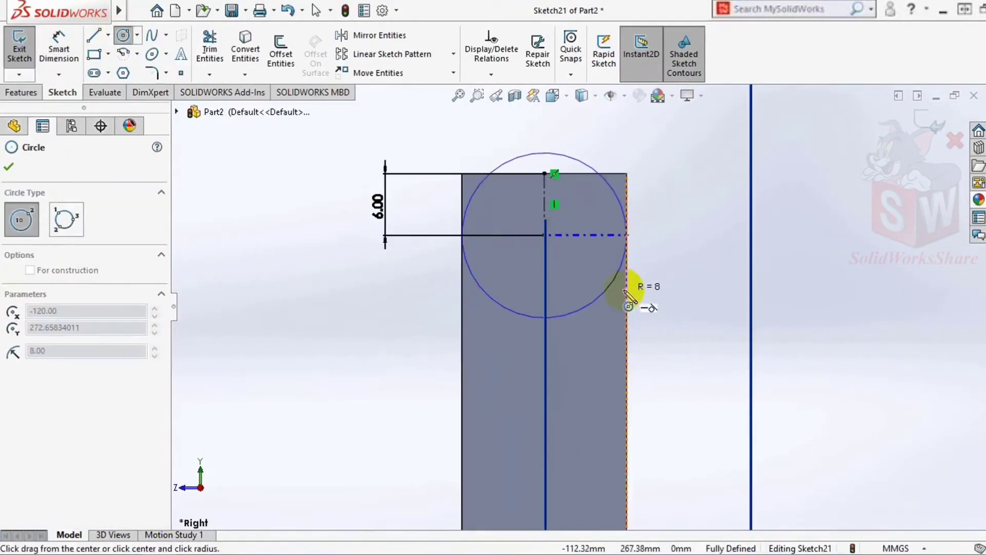
Step: Place the 8 mm radius circle on the ring mount
click(628, 298)
scroll(522, 346, down, 3)
key(ctrl+1)
scroll(614, 298, up, 5)
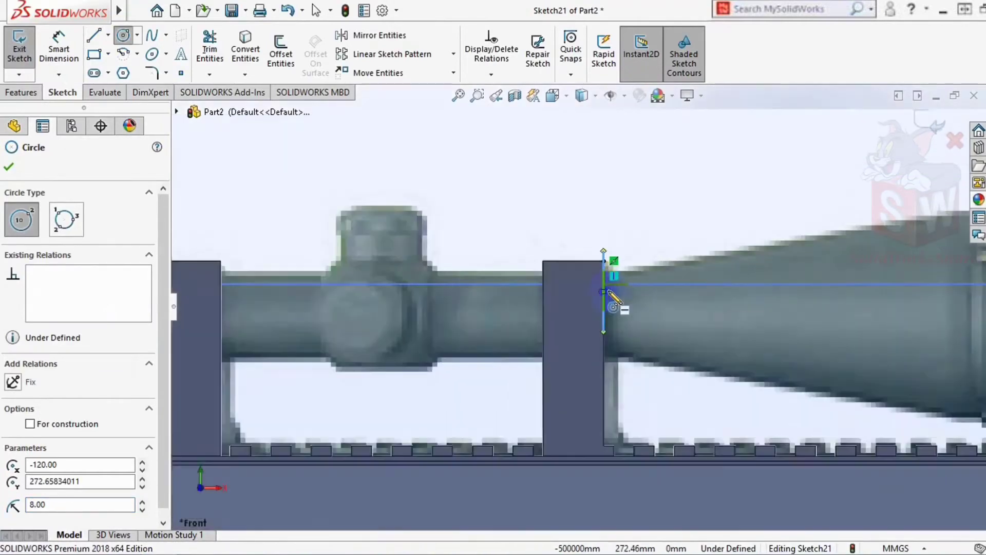
scroll(609, 294, up, 2)
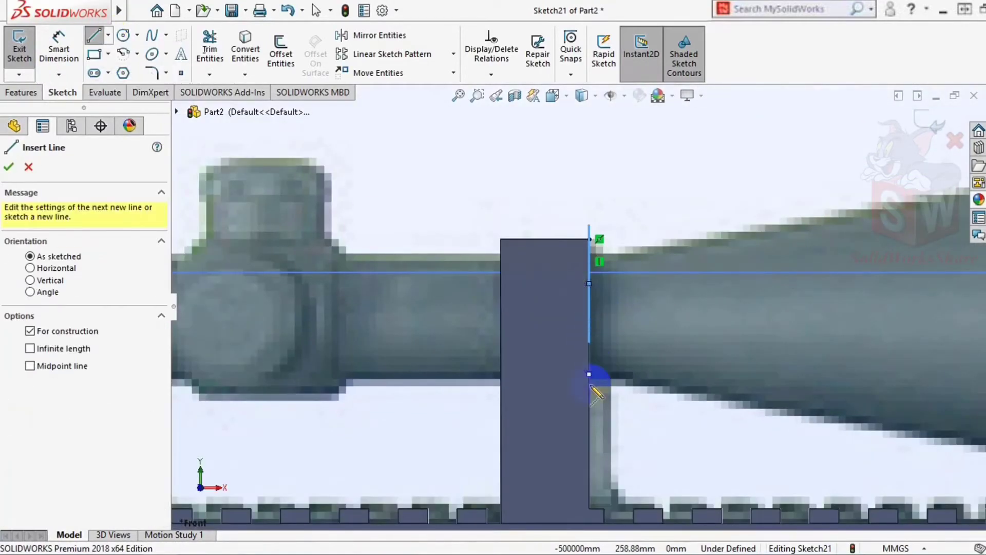
Step: Draw a 6 mm construction line along the mount face, then delete it
click(589, 374)
click(514, 316)
key(Return)
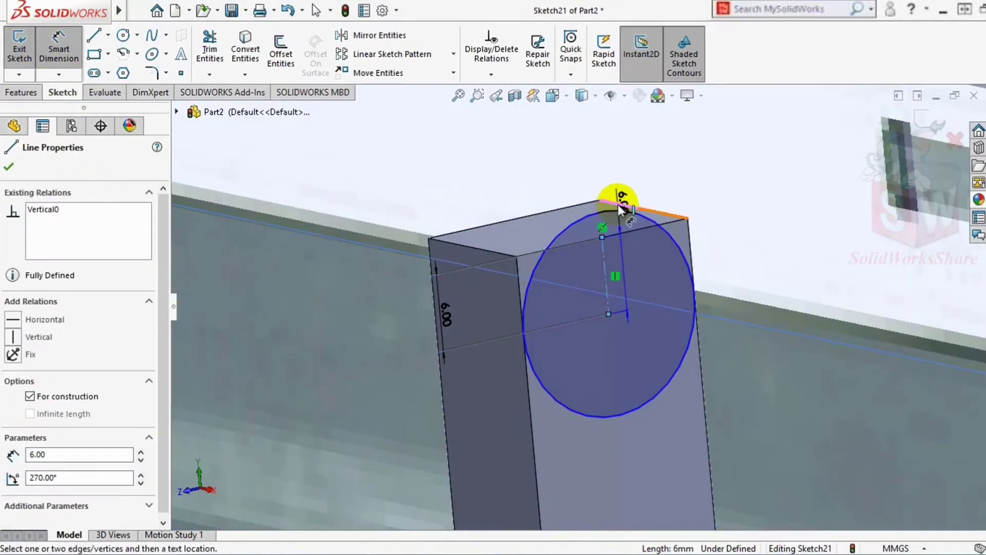
click(620, 205)
click(564, 294)
key(Delete)
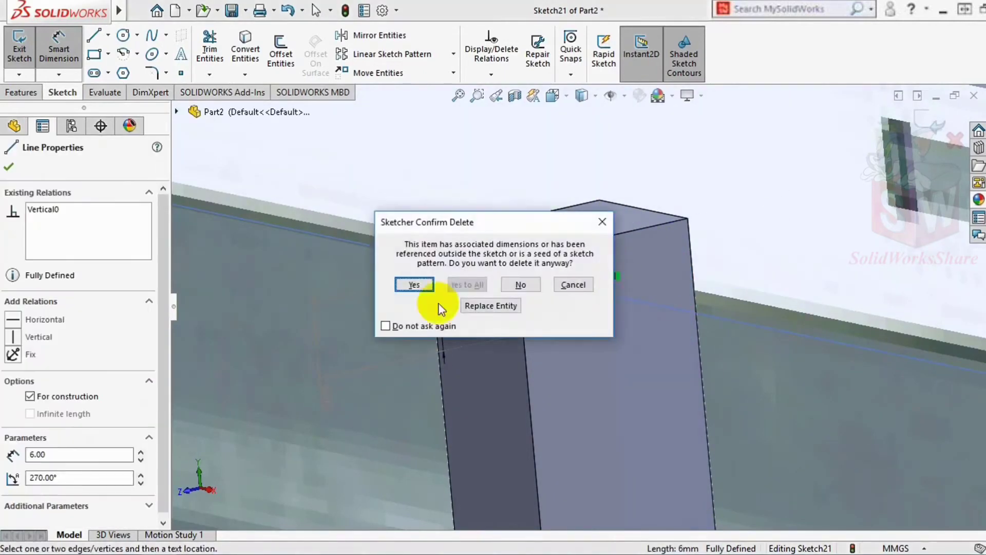
click(413, 282)
scroll(587, 340, down, 5)
Step: Sketch a 10 mm vertical line at the mount centre with a circle at its lower end
click(107, 35)
click(482, 331)
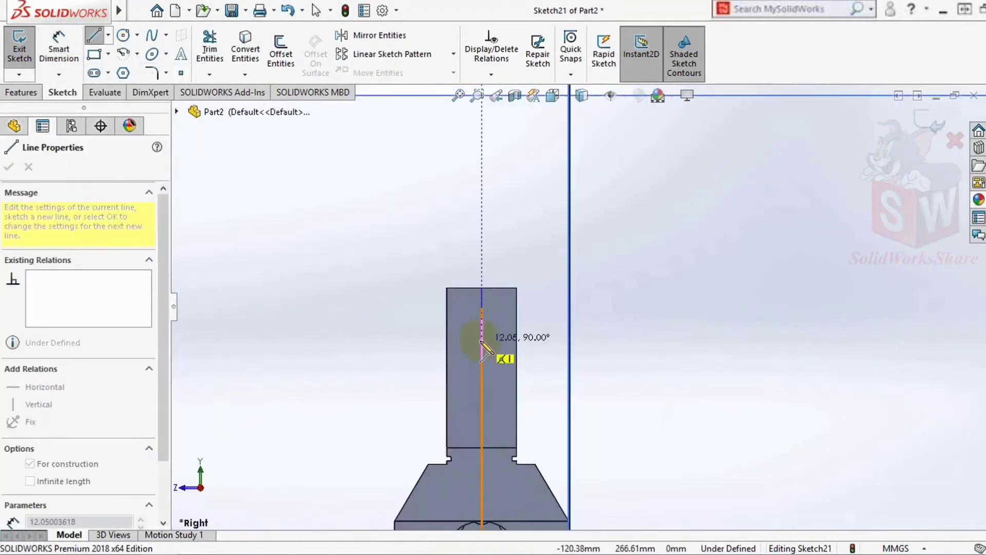
click(482, 288)
click(370, 308)
click(124, 35)
click(482, 331)
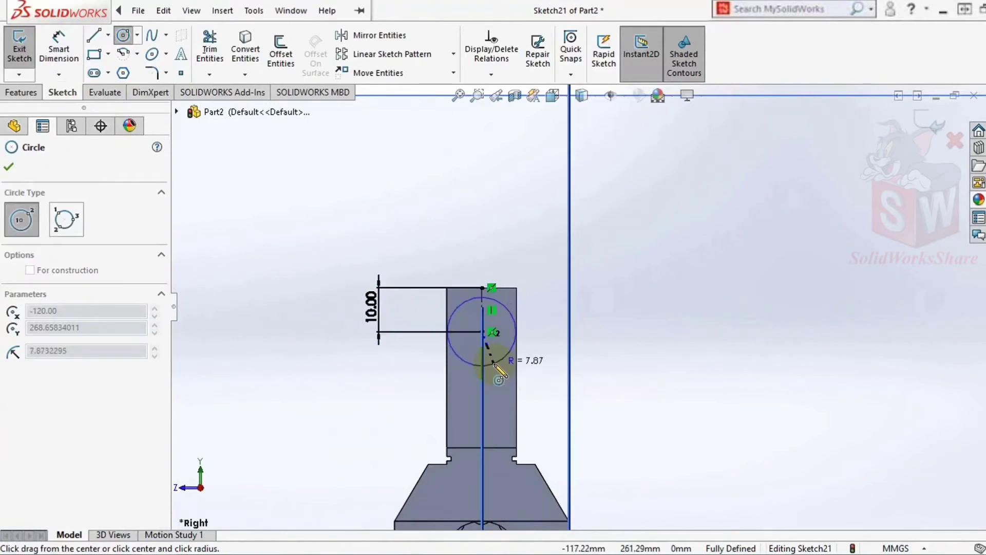
click(495, 363)
click(94, 35)
click(447, 332)
click(447, 288)
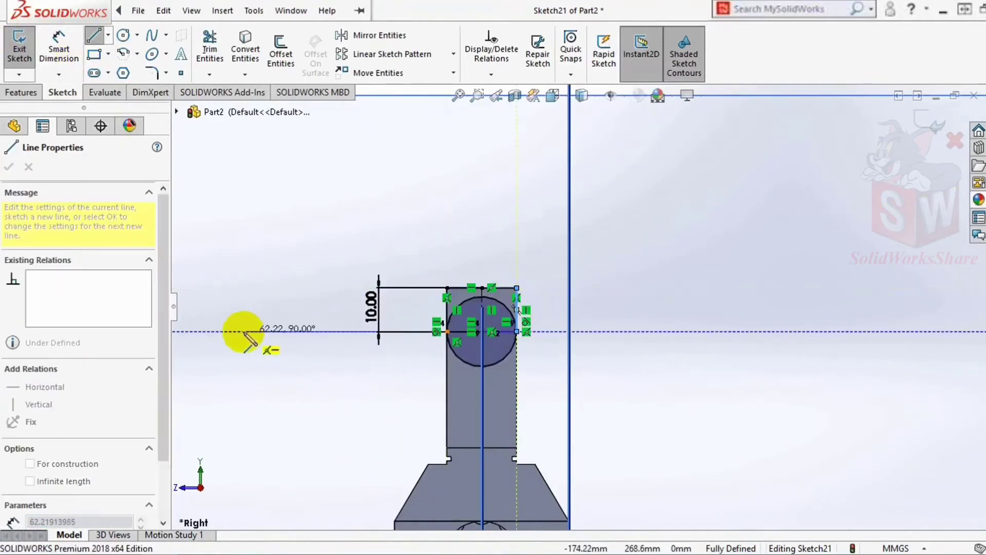
key(t)
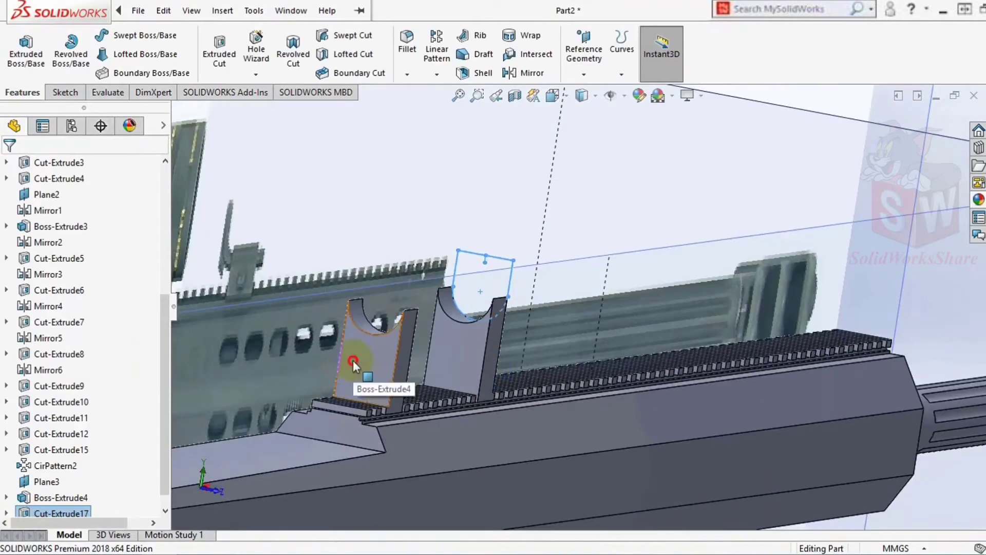
Step: Sketch a circle on the mount face and extrude the 88 mm scope tube
click(353, 359)
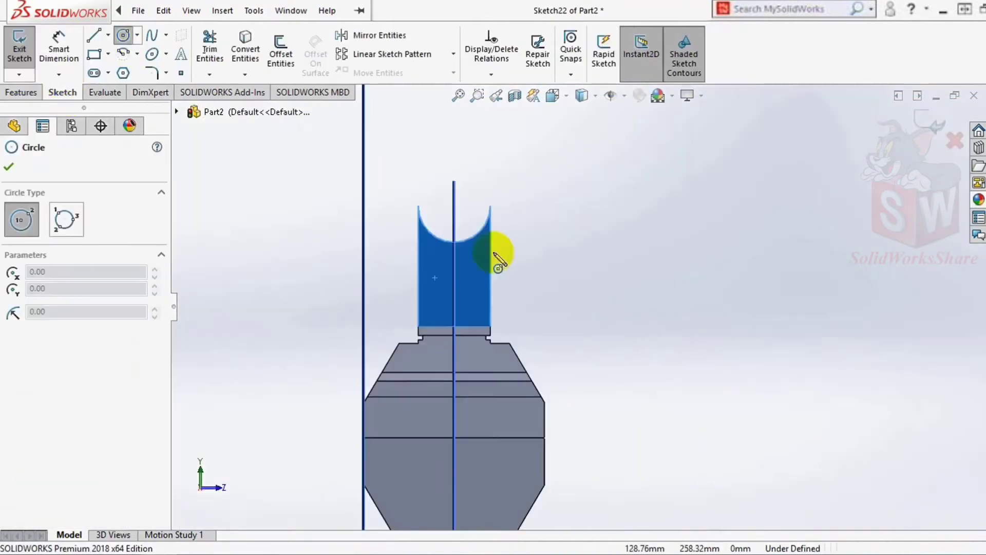
click(459, 239)
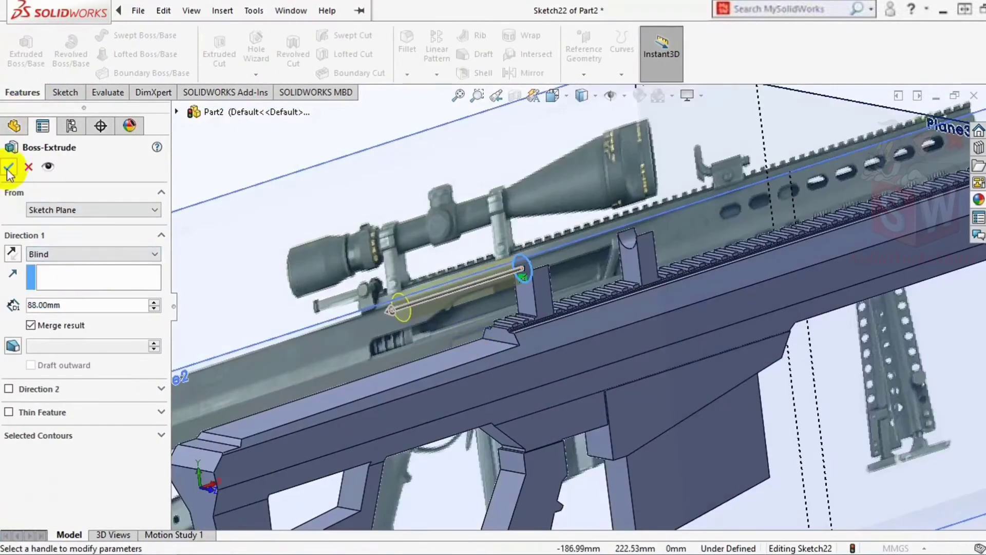
click(8, 163)
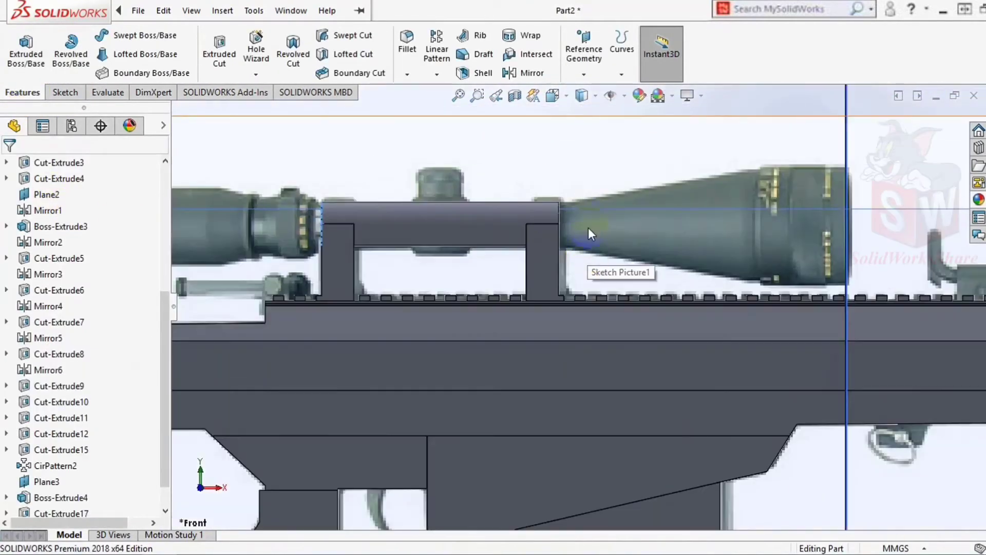
Step: Sketch a vertical centerline on Plane3
scroll(541, 246, up, 2)
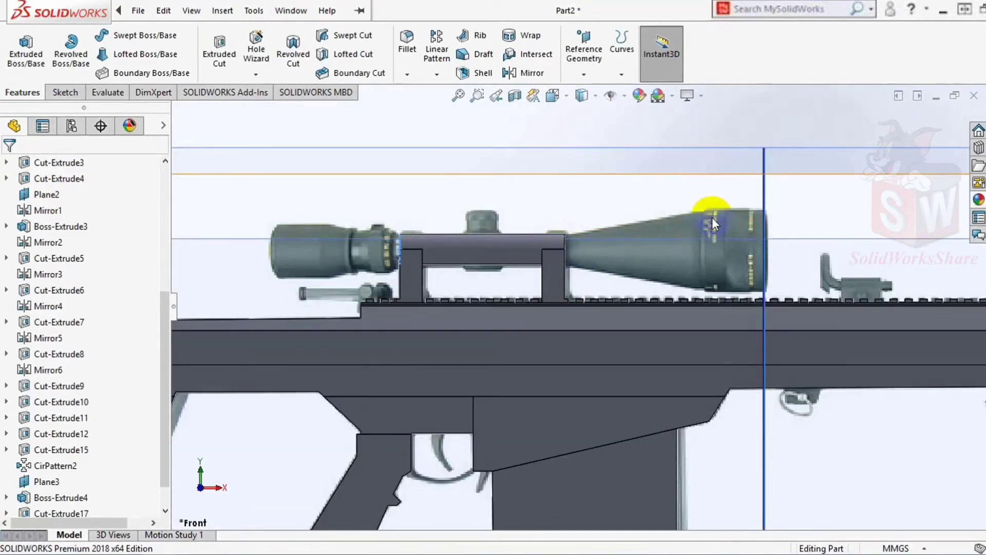
middle_drag(712, 218, 514, 241)
scroll(447, 254, up, 5)
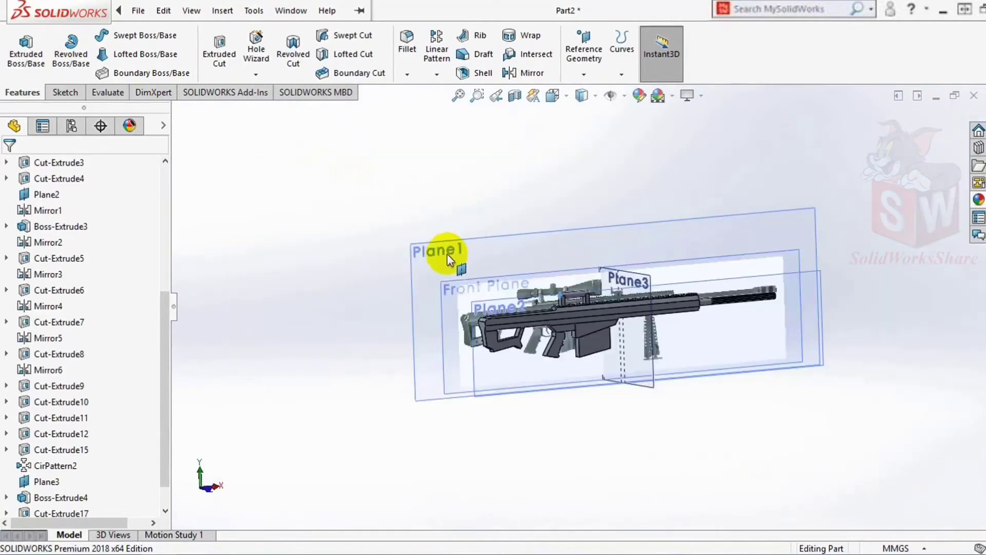
scroll(447, 253, down, 3)
scroll(515, 311, down, 3)
click(510, 301)
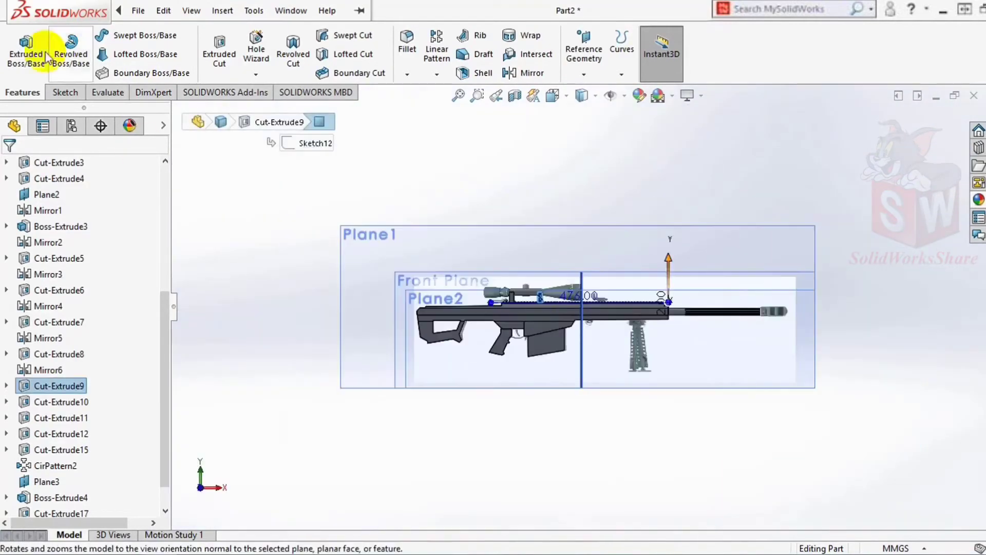
click(108, 35)
click(127, 68)
scroll(534, 252, down, 4)
click(534, 251)
key(Escape)
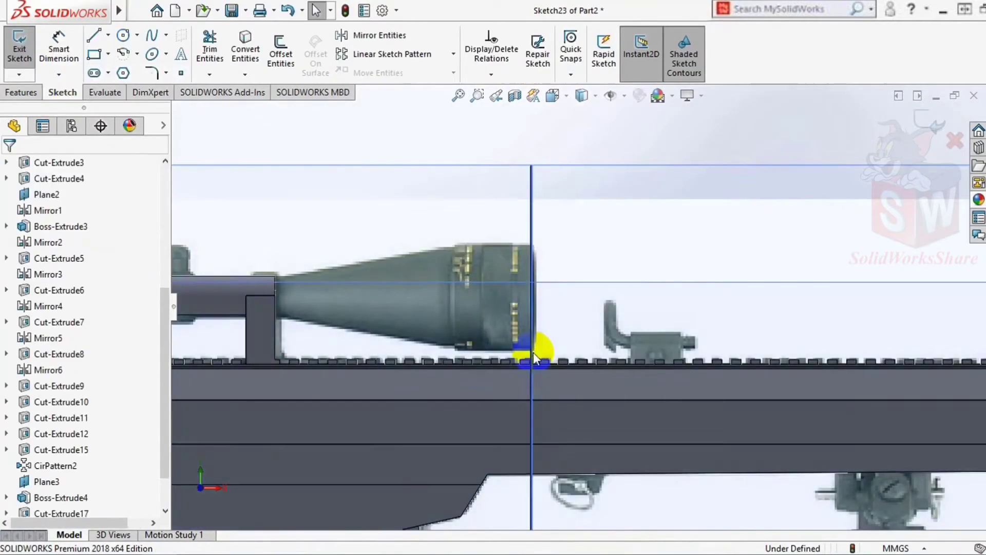
Step: Sketch a 22 mm radius circle on the tube axis at the front mount face
scroll(289, 154, up, 5)
scroll(528, 310, down, 5)
middle_drag(528, 310, 579, 211)
click(580, 212)
click(123, 35)
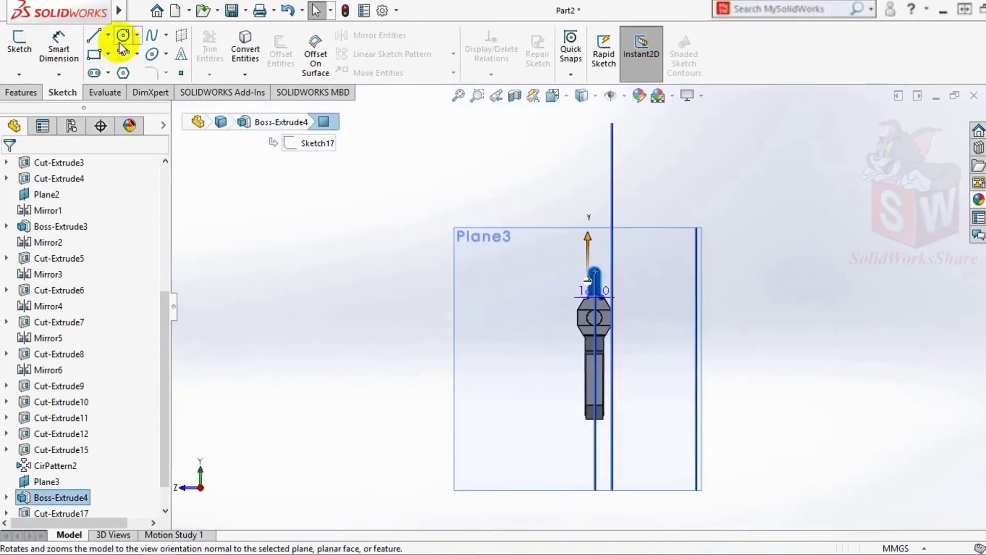
click(427, 403)
click(435, 494)
middle_drag(436, 494, 514, 319)
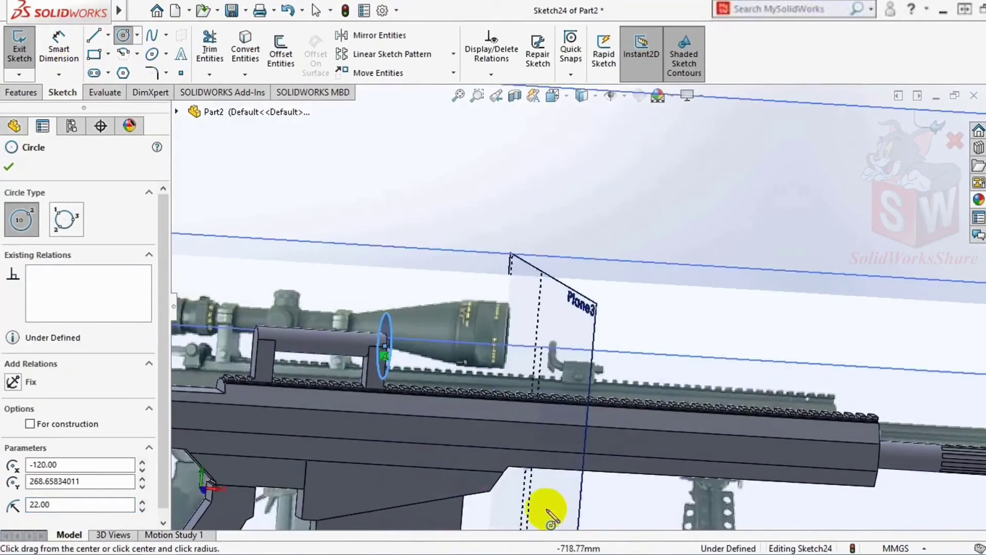
Step: Boss-extrude the circle about 75 mm forward to form the objective bell
click(22, 92)
click(26, 51)
middle_drag(560, 346, 198, 473)
key(ctrl+1)
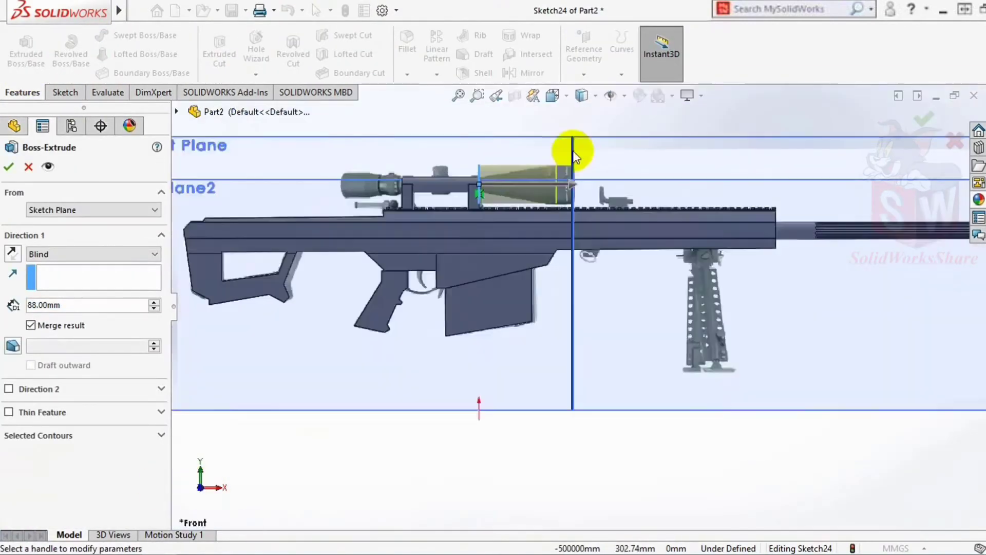
scroll(569, 154, down, 5)
click(584, 298)
click(537, 311)
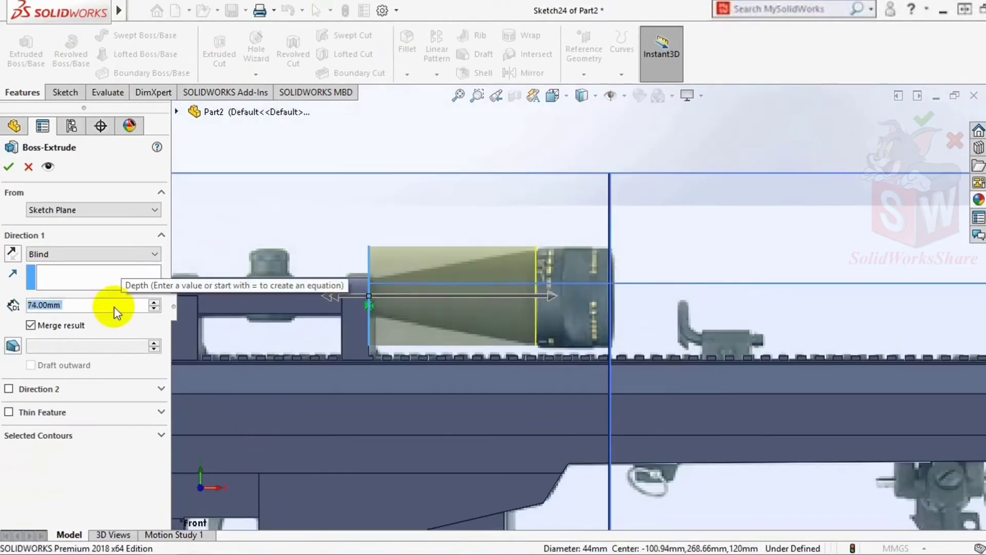
click(8, 167)
click(480, 57)
scroll(349, 256, up, 3)
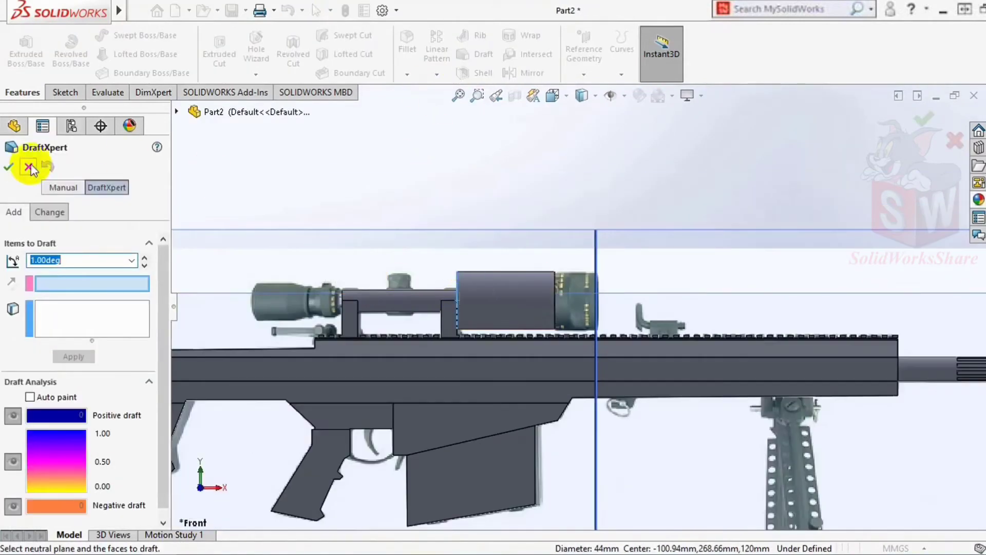
Step: Chamfer the bell's rear edge with flipped direction and an 82° angle
click(29, 167)
click(407, 74)
click(408, 106)
middle_drag(462, 308, 514, 334)
click(509, 308)
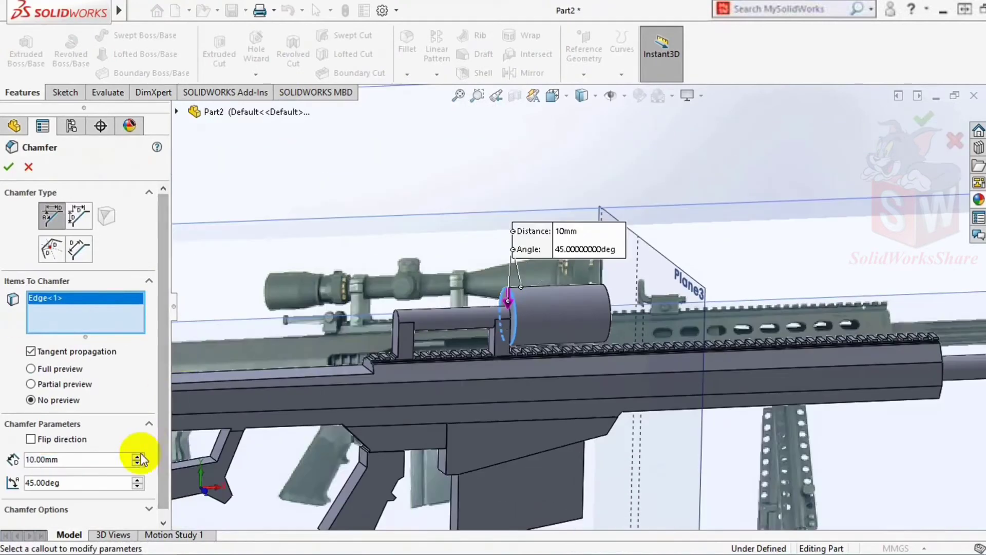
click(137, 480)
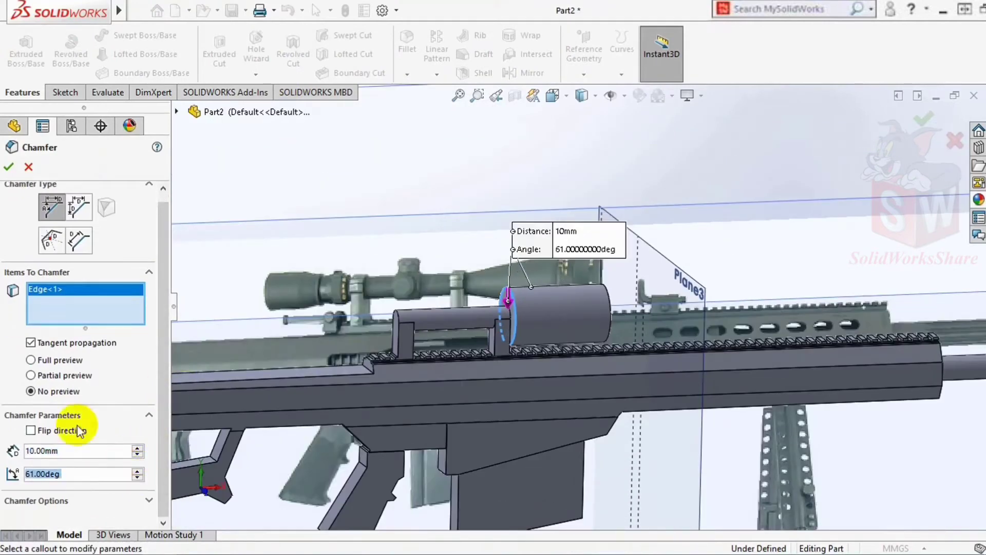
click(32, 431)
scroll(386, 378, up, 5)
click(137, 477)
text(82)
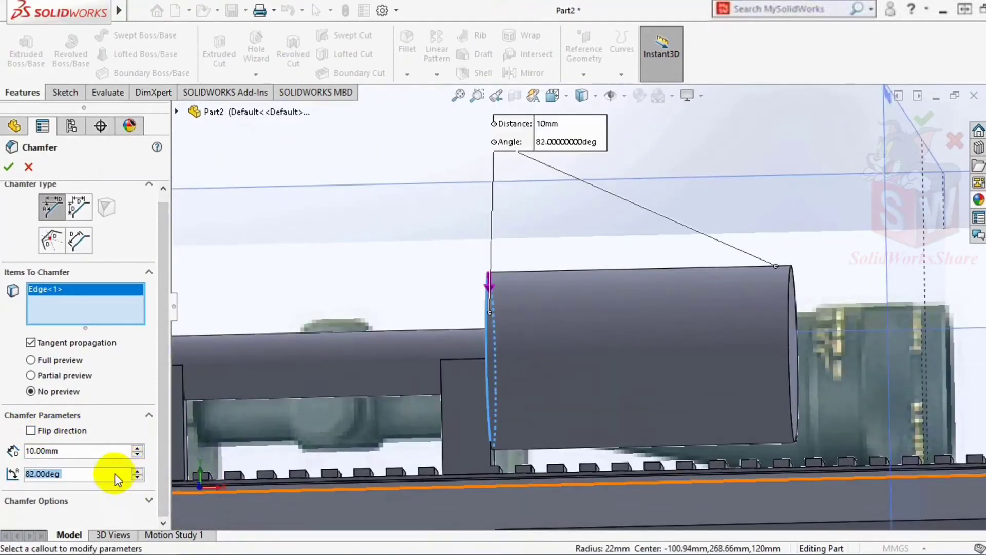
click(9, 172)
scroll(565, 334, down, 5)
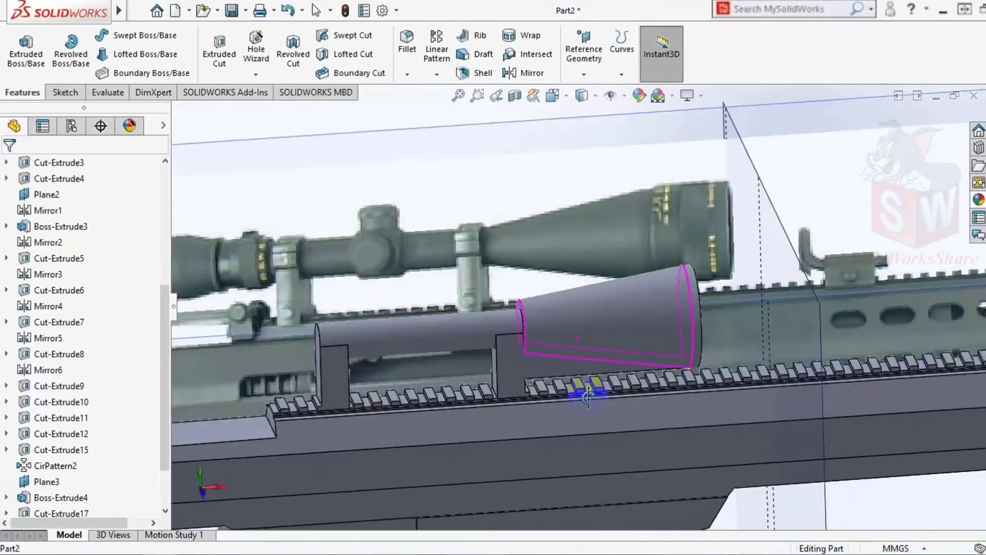
mouse_move(621, 341)
middle_down()
mouse_move(531, 436)
mouse_move(432, 257)
middle_up()
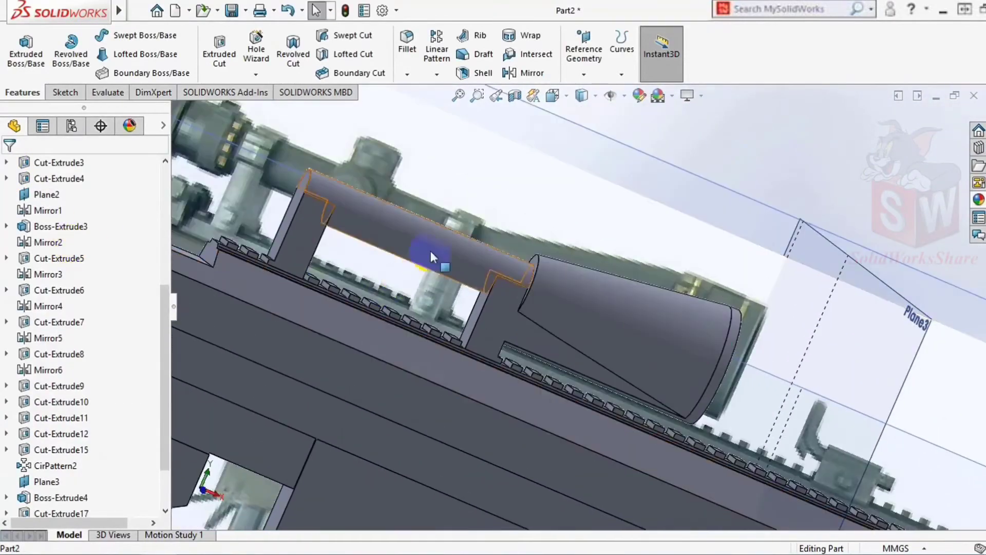
Step: Edit the scope cylinder chamfer and change its angle to 55
click(292, 13)
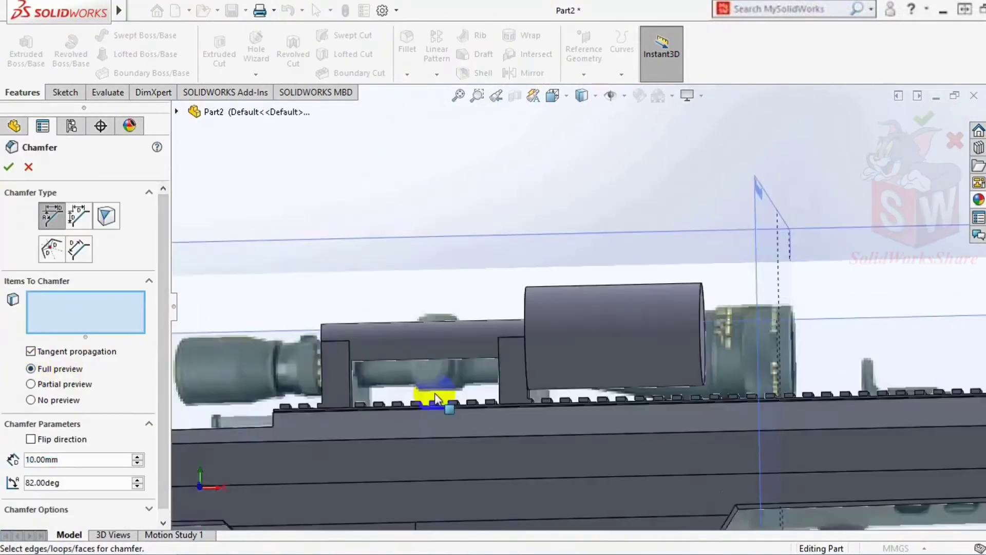
middle_drag(630, 344, 606, 390)
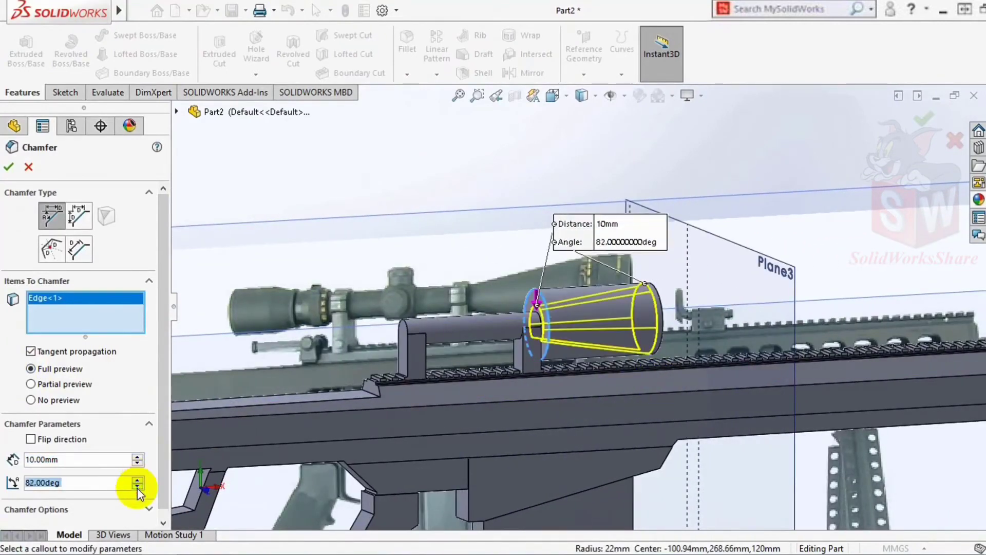
click(36, 485)
text(5)
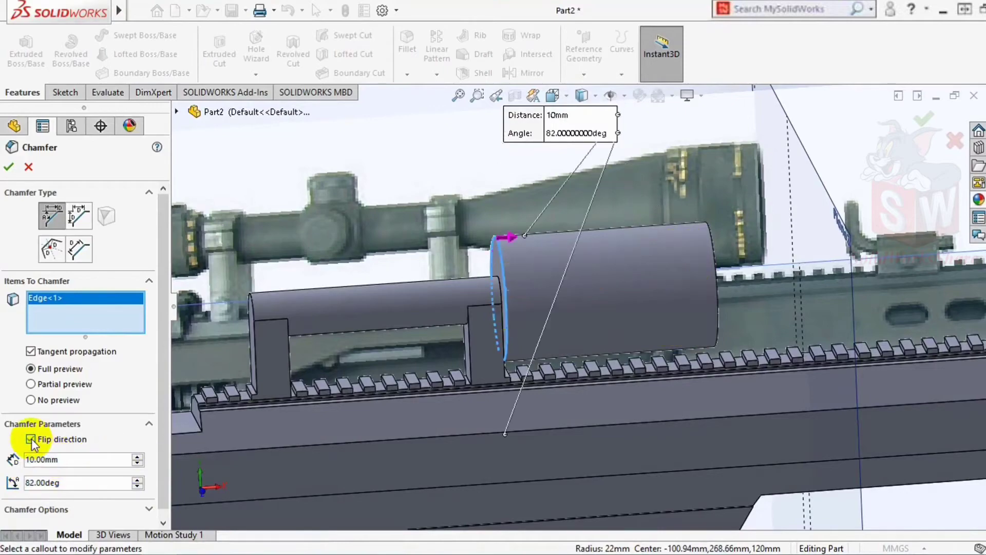
text(5)
mouse_move(459, 367)
middle_down()
mouse_move(604, 386)
mouse_move(514, 334)
middle_up()
Step: Close the chamfer, then sketch a circle concentric with the slot arc on the rear ring face
click(8, 166)
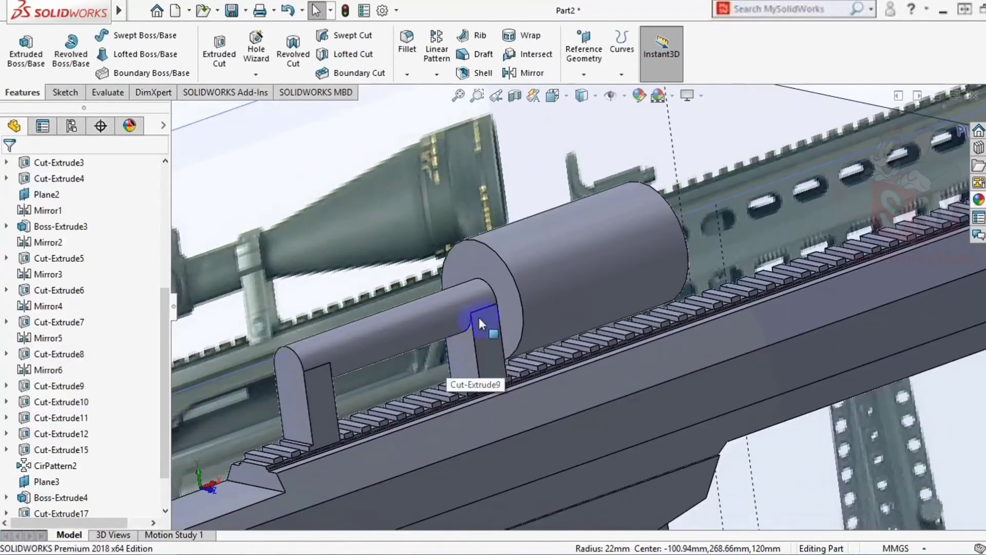
scroll(494, 329, down, 5)
click(510, 344)
click(66, 92)
click(94, 35)
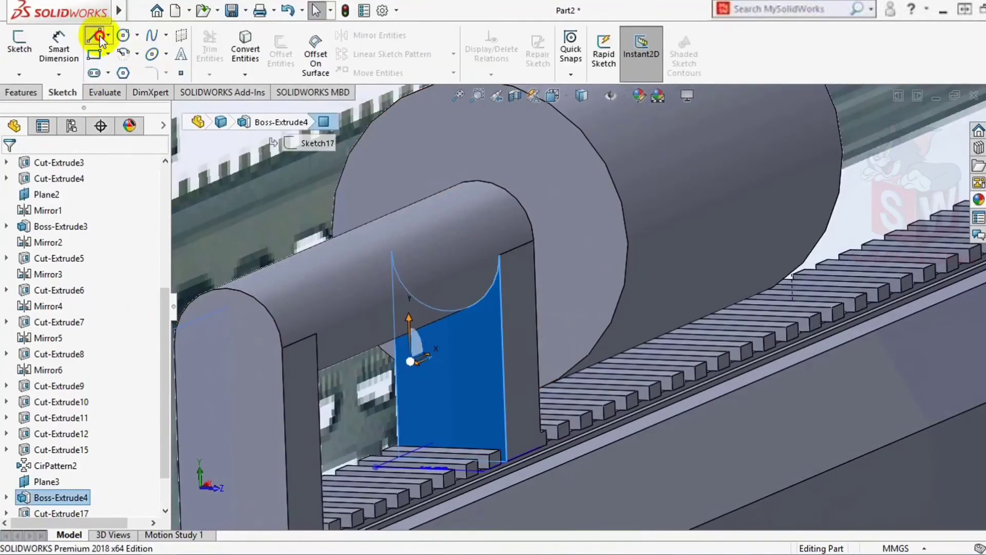
click(502, 358)
key(ctrl+8)
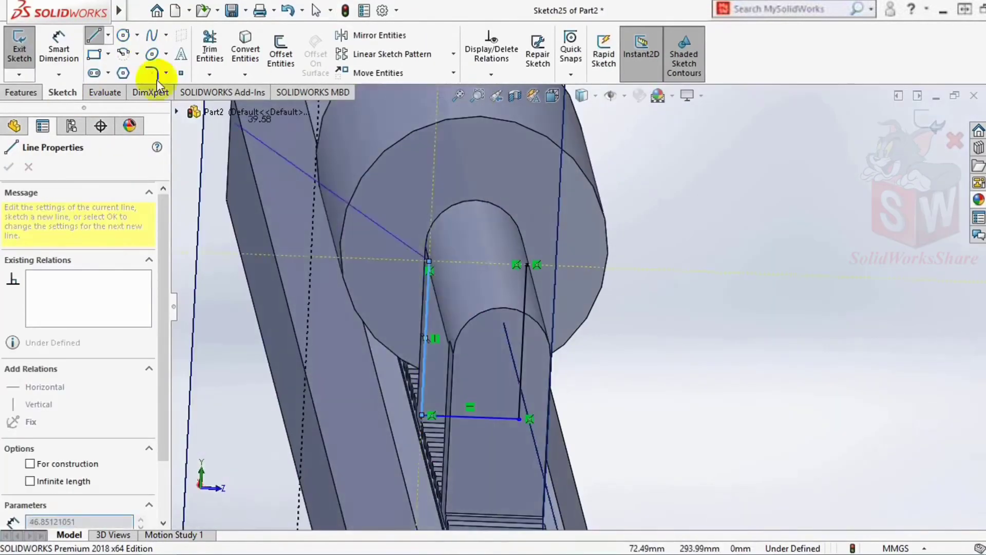
click(123, 35)
click(493, 346)
click(540, 346)
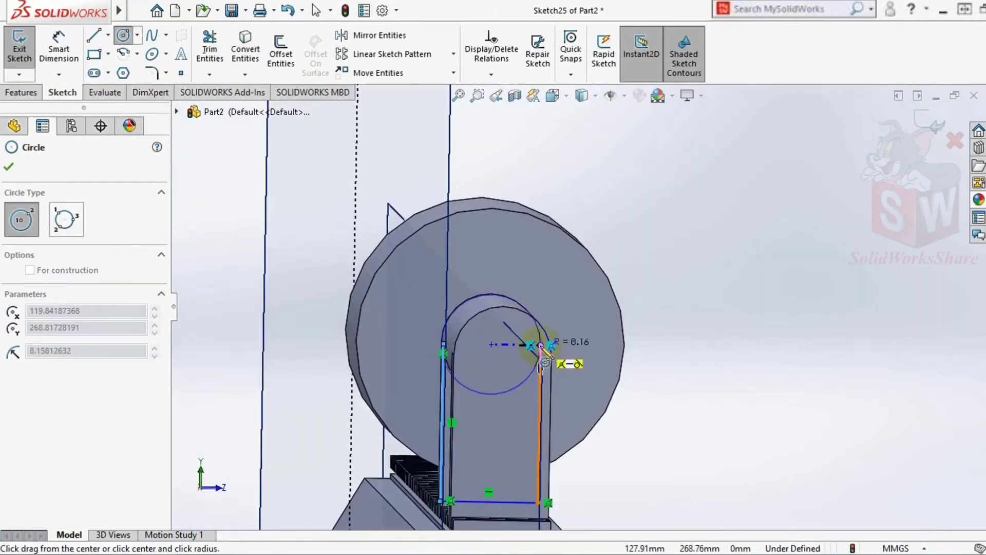
middle_drag(541, 346, 469, 352)
Step: Cut-extrude the circle 12 mm into the ring, then undo the cut
click(21, 92)
click(219, 54)
click(646, 418)
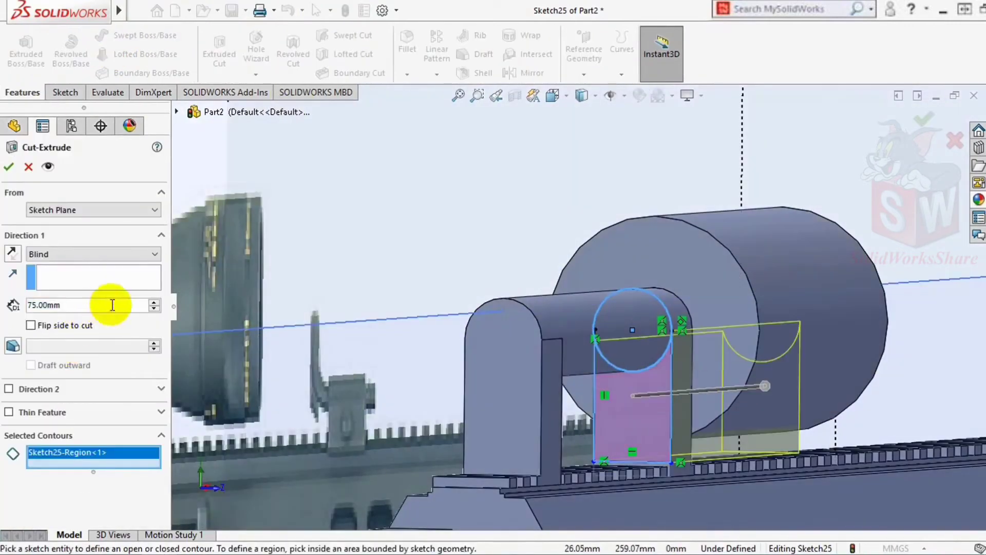
mouse_move(647, 418)
middle_down()
mouse_move(574, 408)
mouse_move(463, 424)
middle_up()
text(12)
key(Return)
mouse_move(545, 376)
middle_down()
mouse_move(385, 473)
mouse_move(424, 375)
mouse_move(528, 454)
mouse_move(549, 499)
mouse_move(542, 365)
middle_up()
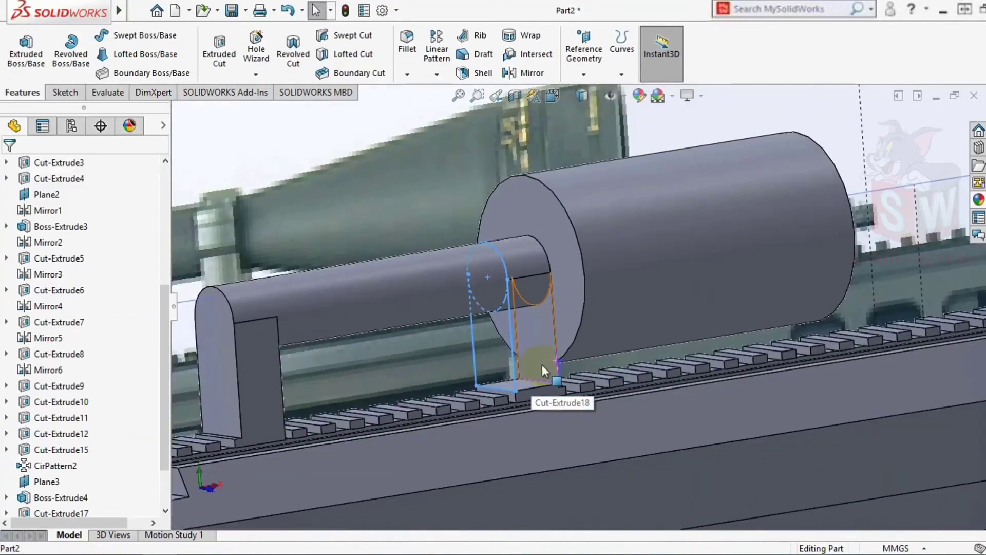
click(288, 10)
click(289, 12)
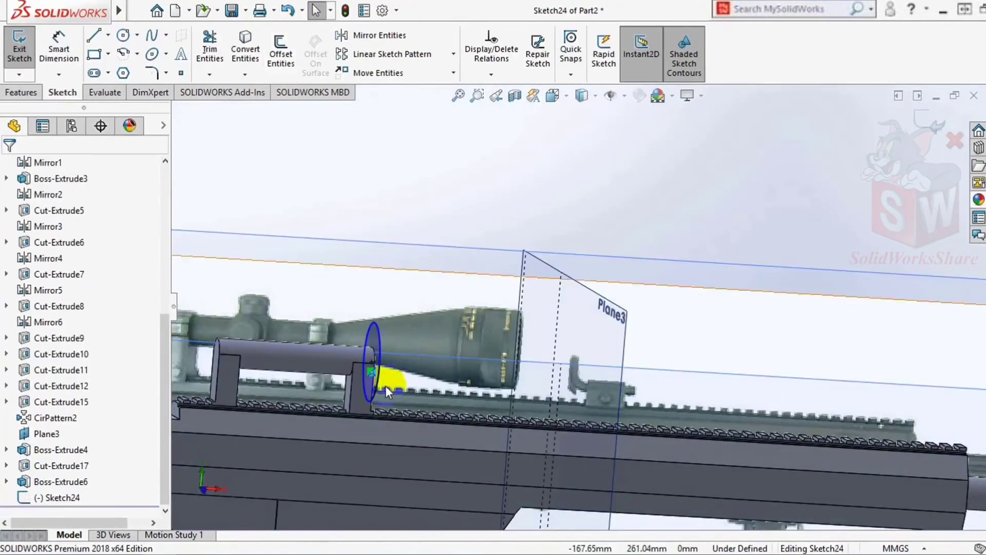
Step: Sketch an 8 mm radius circle on the front end of the scope tube
middle_drag(385, 385, 337, 331)
click(347, 338)
key(ctrl+8)
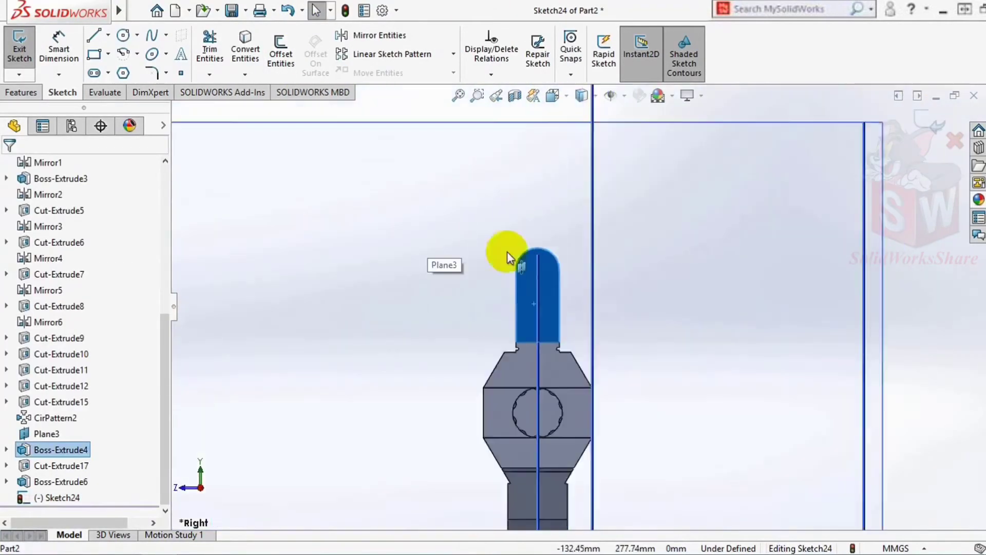
click(123, 35)
middle_drag(577, 299, 869, 129)
click(573, 288)
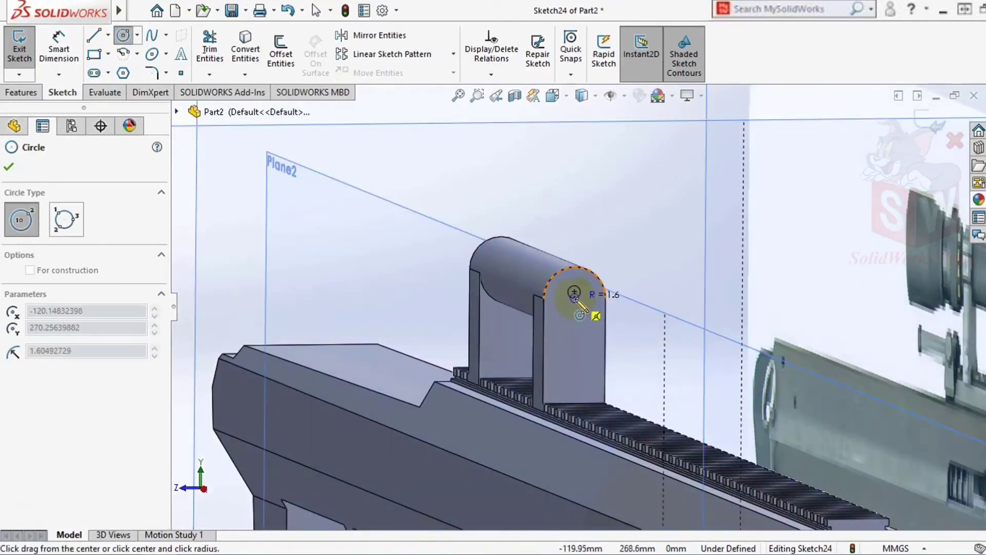
key(Escape)
click(122, 35)
click(576, 294)
key(Escape)
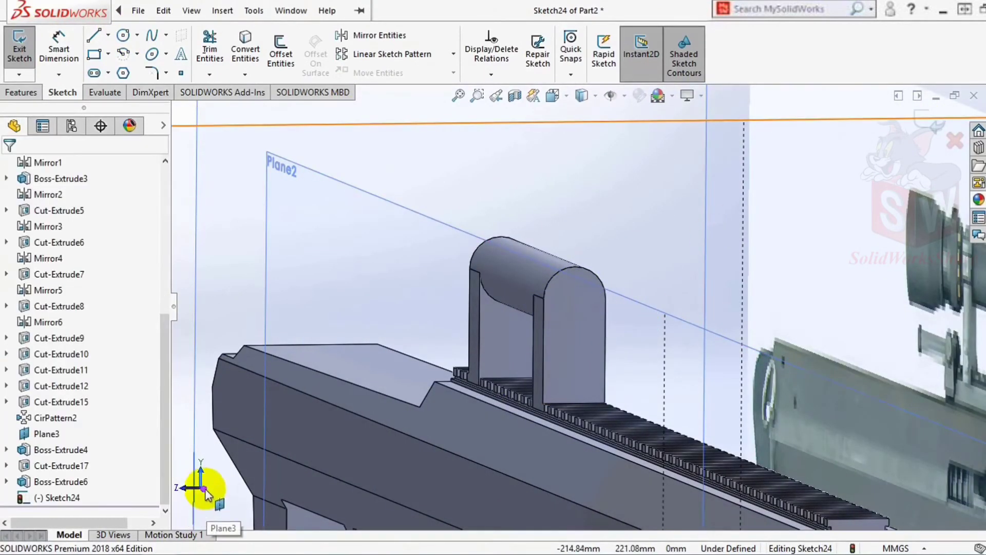
click(199, 488)
click(123, 35)
click(575, 298)
click(605, 298)
Step: Boss-extrude the R8 circle 5 mm into a round stub
click(21, 92)
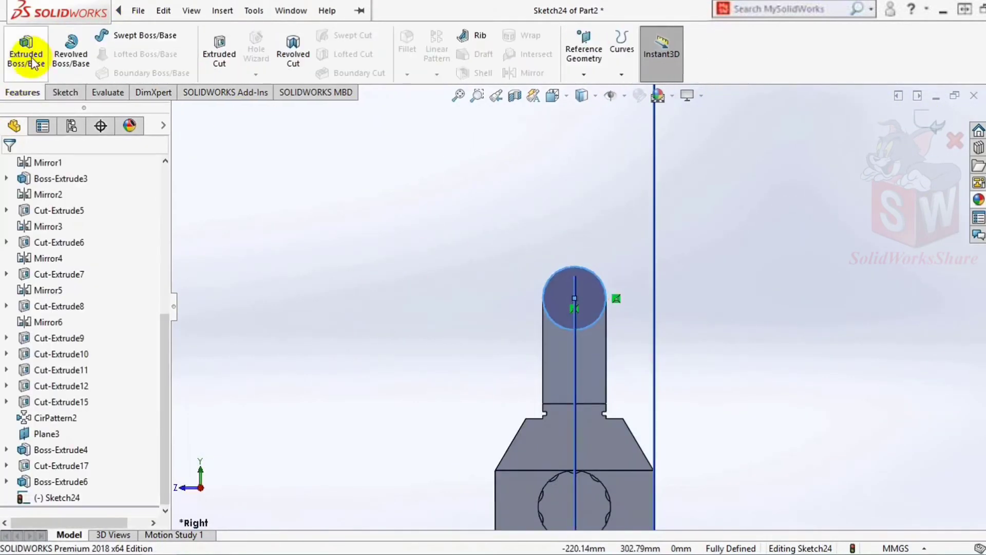
click(25, 49)
text(5.00mm)
key(Return)
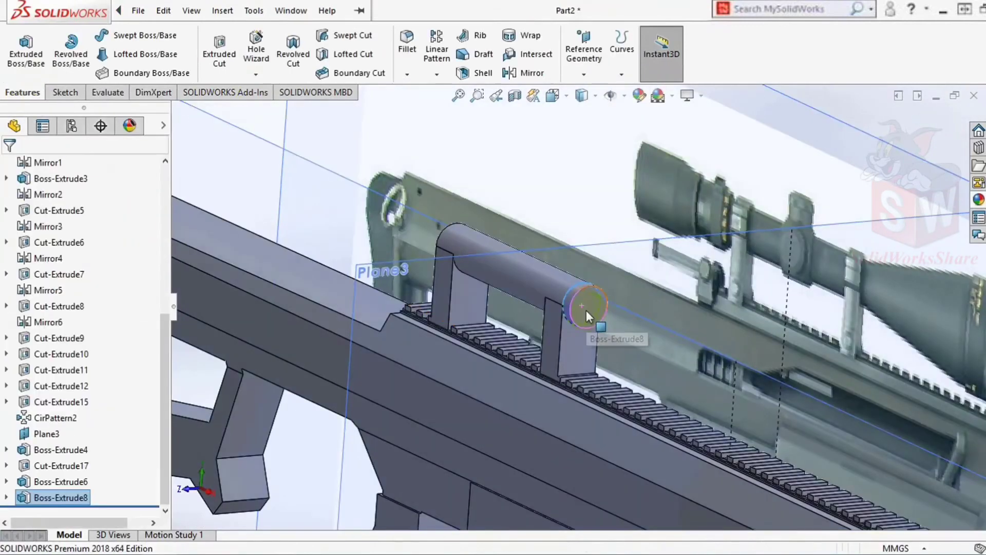
click(586, 311)
Step: Sketch a large circle on the stub's end face and boss-extrude it 70 mm
click(67, 96)
click(123, 34)
click(563, 291)
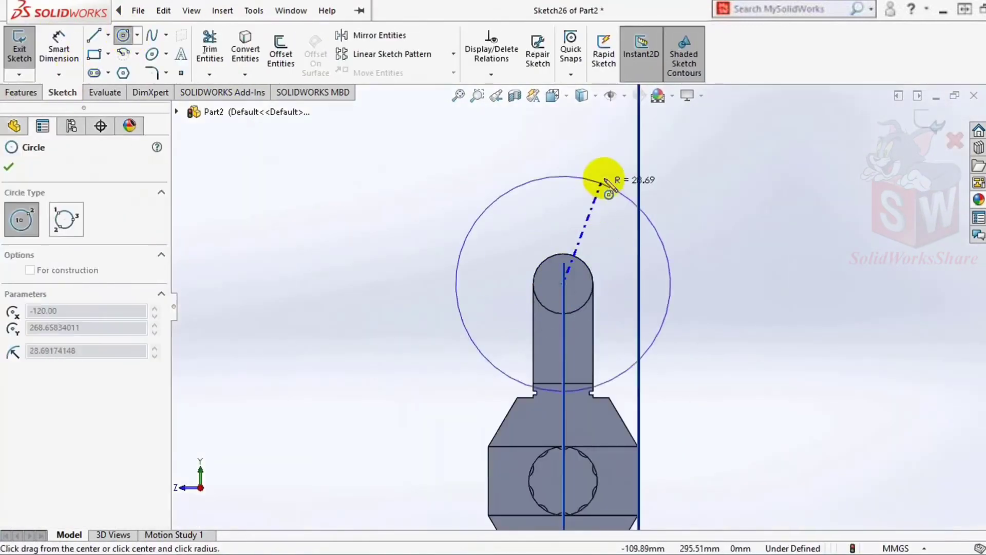
click(601, 176)
click(8, 167)
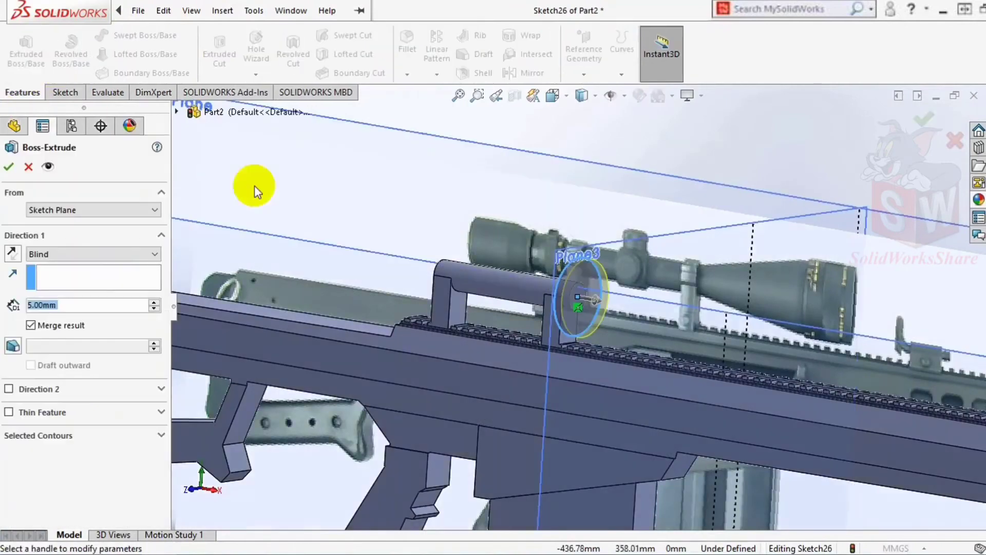
text(0)
key(Return)
key(ctrl+1)
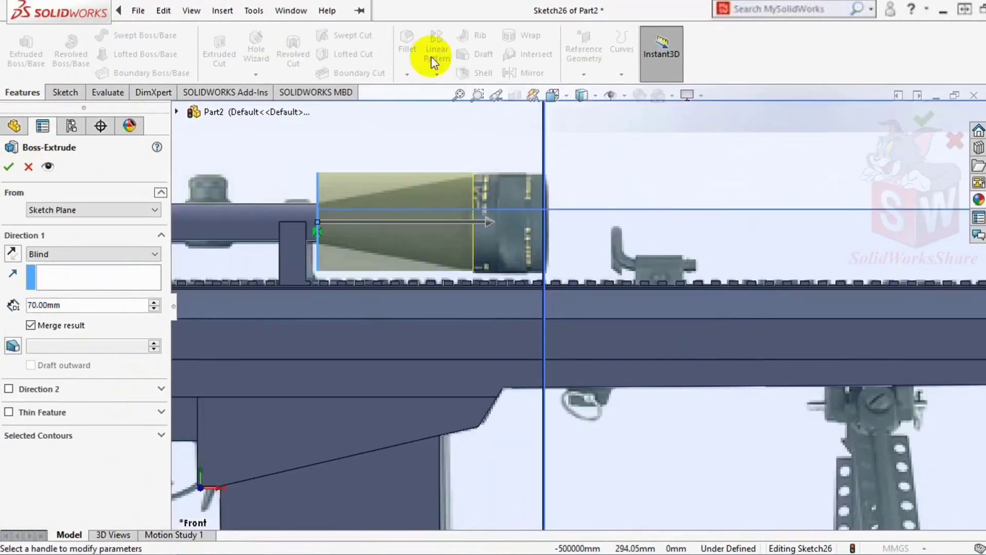
Step: Chamfer the cylinder's ring-side edge at 13.5 mm and 79° to taper the bell
click(410, 73)
click(435, 108)
middle_drag(447, 242, 447, 308)
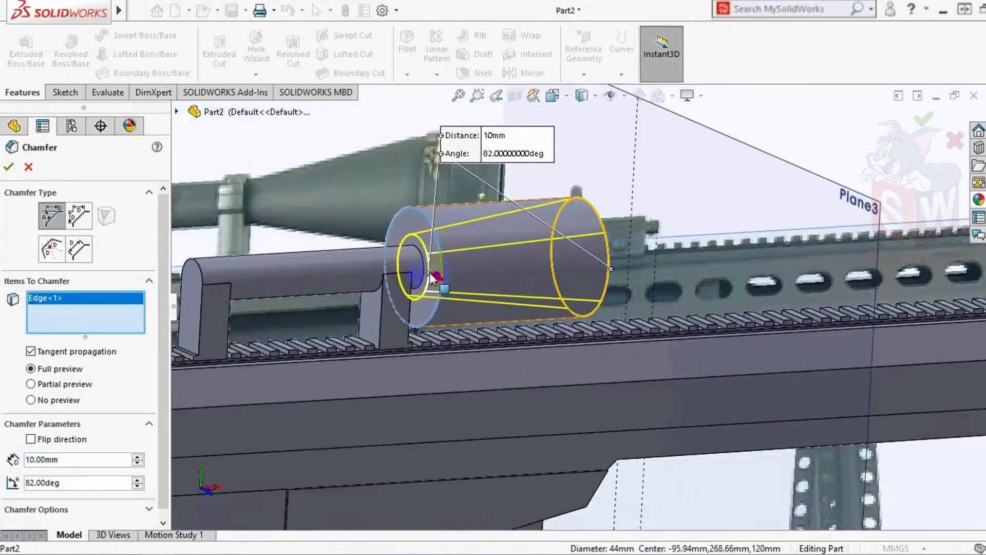
scroll(446, 308, down, 3)
text(8)
key(Return)
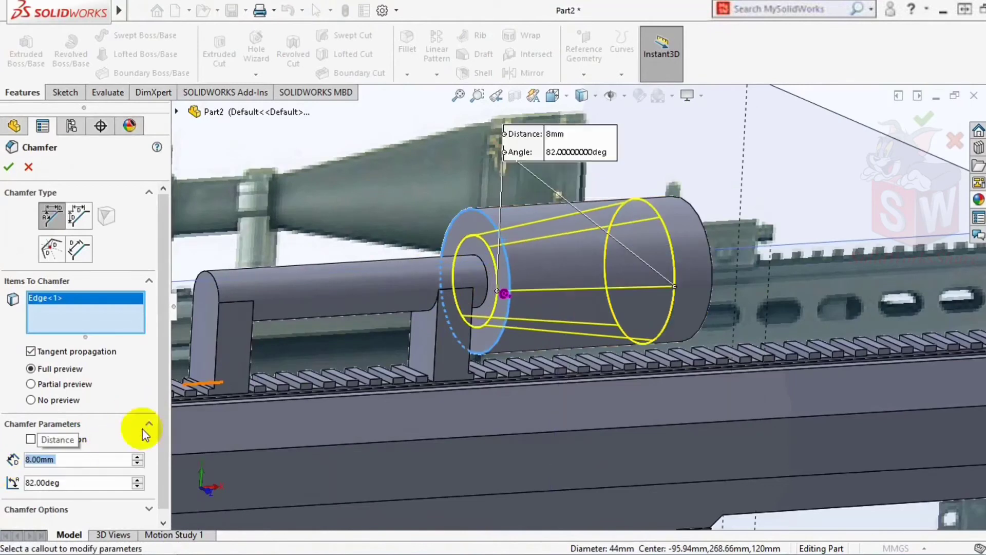
text(12)
key(Return)
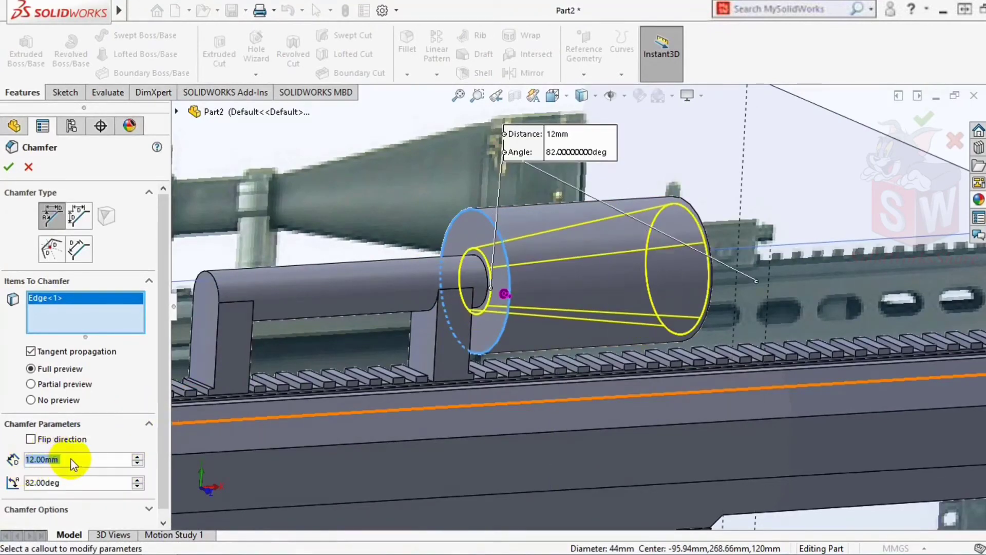
click(138, 483)
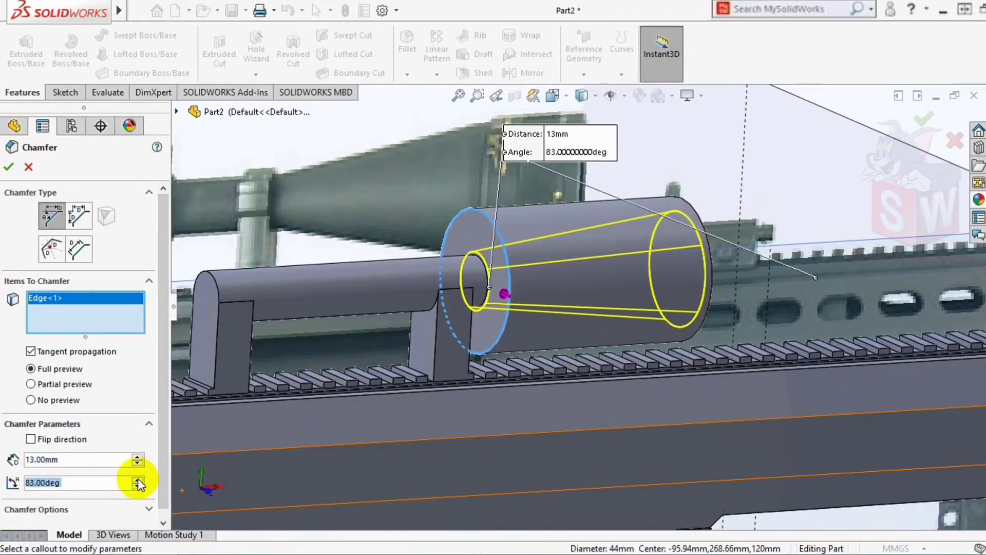
click(137, 483)
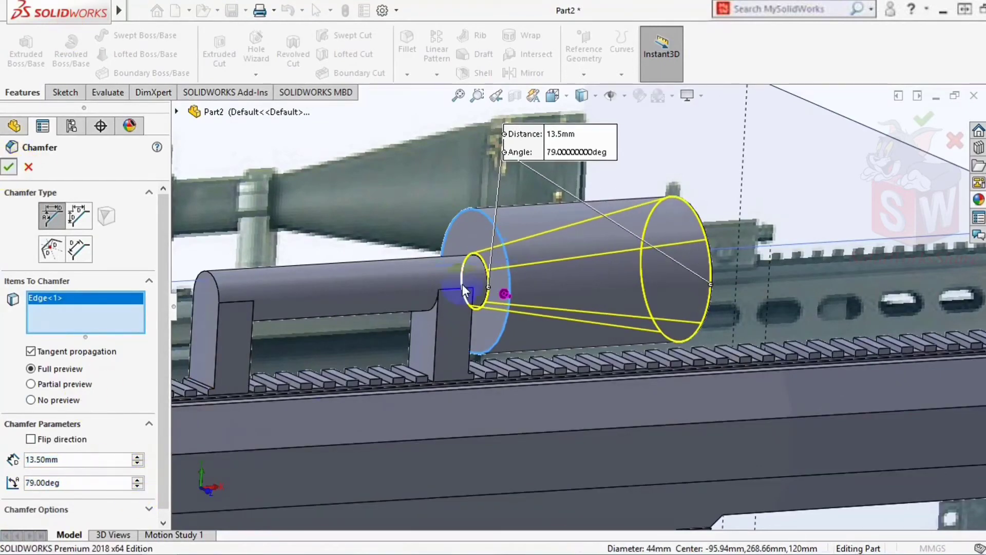
key(Return)
click(721, 270)
Step: Sketch a 22.5 mm radius circle on Plane3, centred on the scope axis at the bell's wide end
click(832, 222)
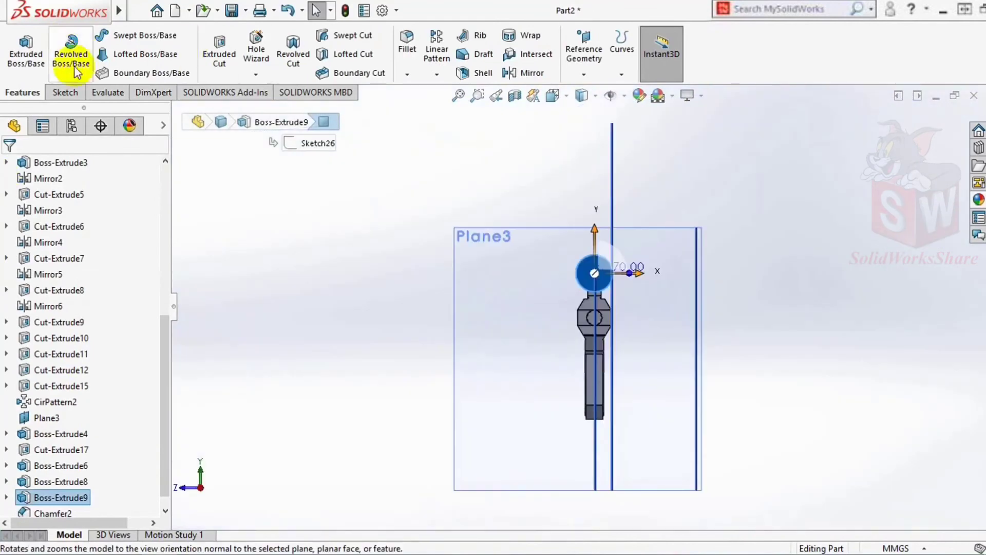
click(74, 71)
click(123, 35)
click(593, 280)
click(611, 231)
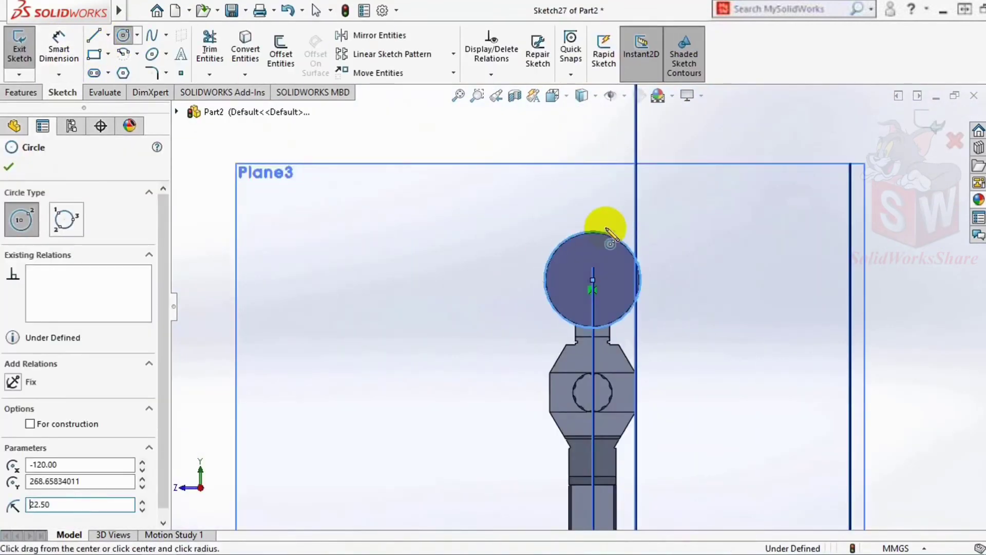
Step: Extrude the circle 28 mm as a boss, then fit the whole rifle in view
click(20, 92)
click(26, 52)
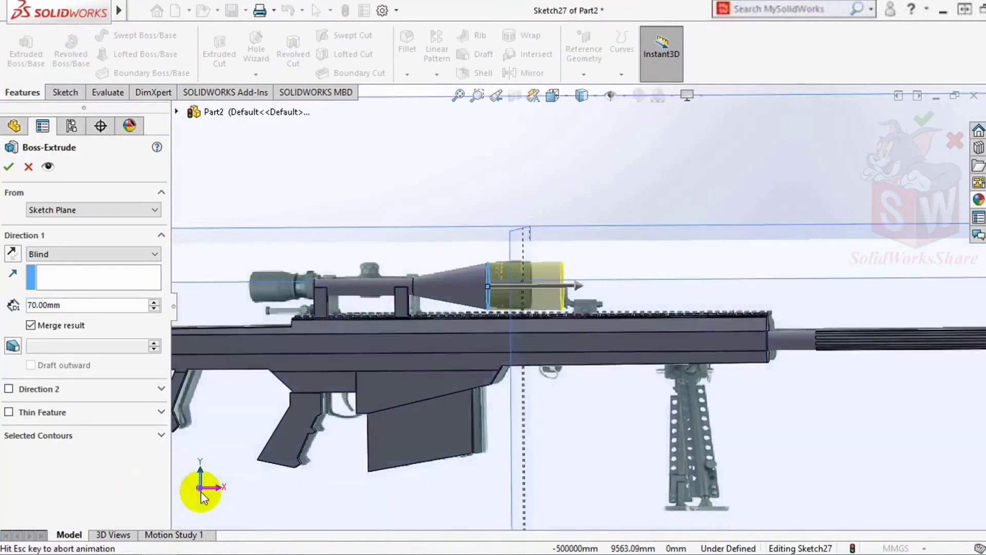
drag(591, 293, 544, 298)
click(8, 170)
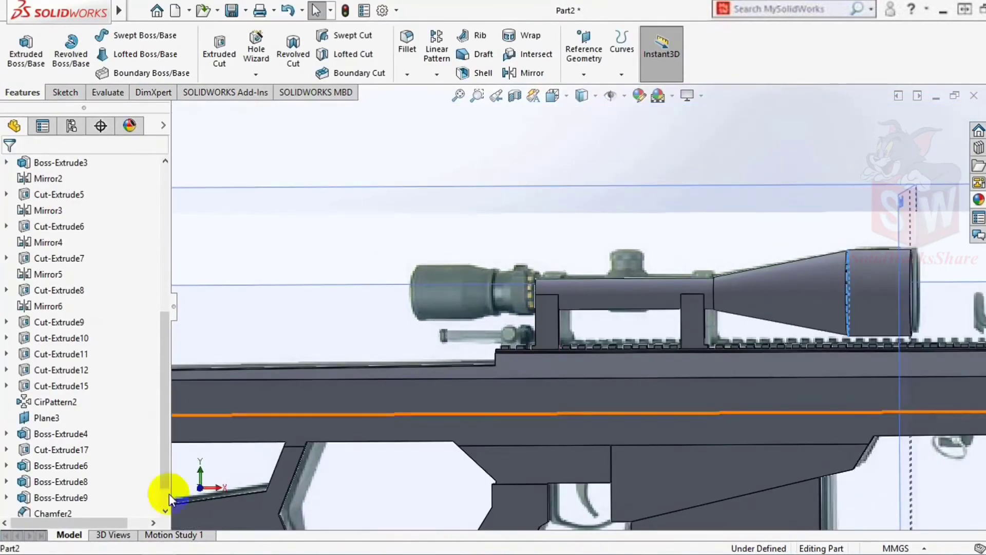
scroll(554, 337, down, 3)
key(ctrl+7)
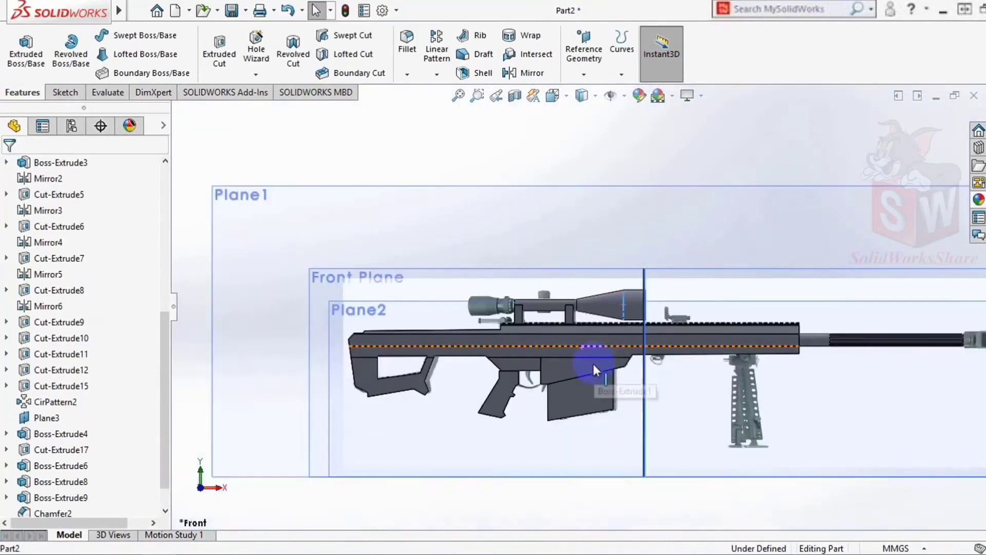
scroll(596, 308, down, 5)
scroll(597, 304, up, 3)
Step: Extrude a circle sketched on Plane3 at the tube's end into a short solid
click(570, 304)
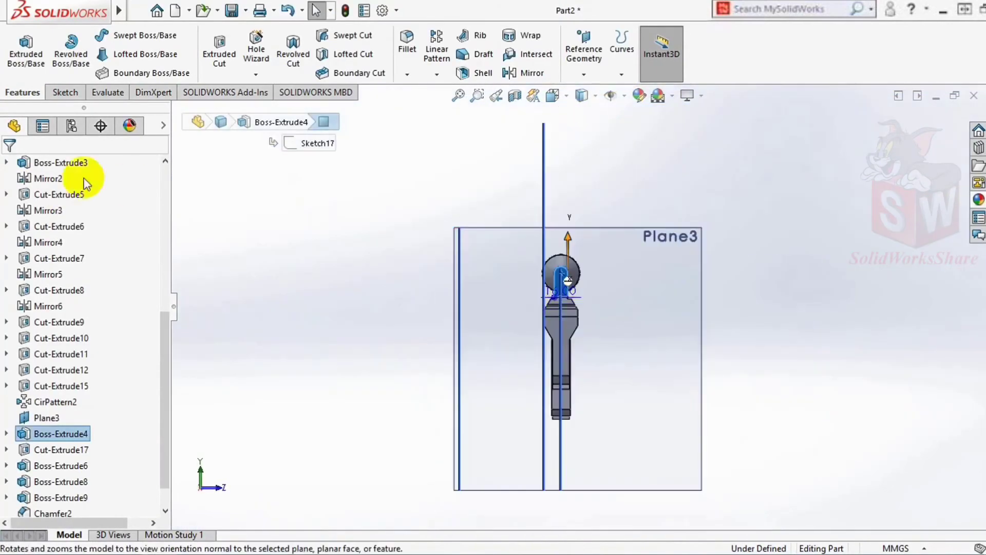
click(123, 35)
scroll(584, 296, down, 3)
click(564, 337)
click(567, 275)
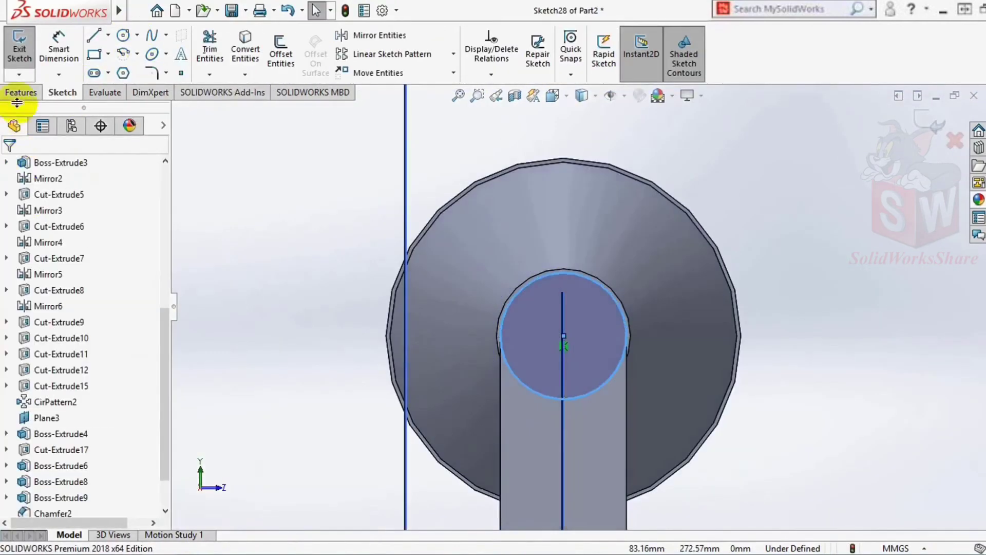
click(20, 92)
click(25, 51)
click(6, 168)
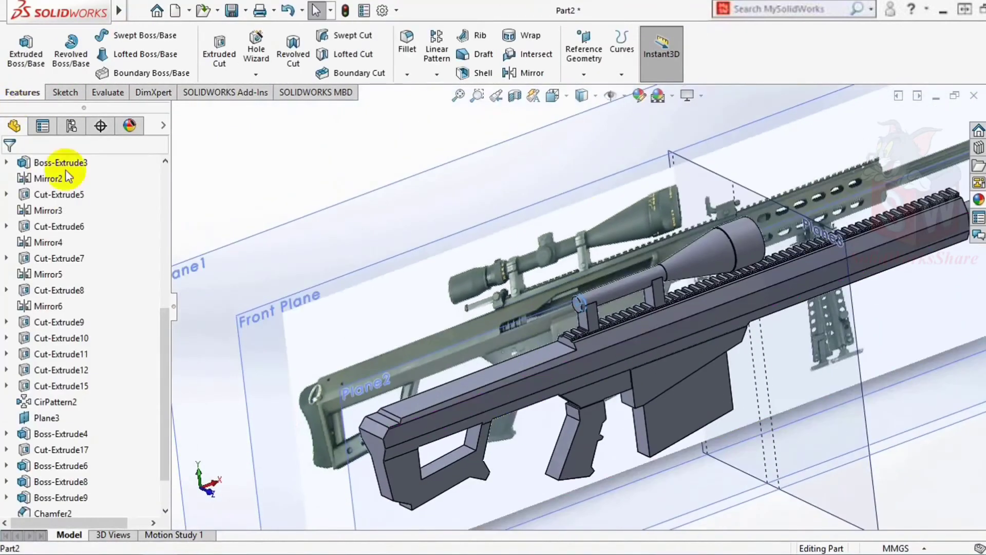
Step: Add a 20 mm-diameter, 13 mm-long cylinder on the tube's rear end face
scroll(603, 316, up, 3)
scroll(485, 319, down, 3)
scroll(567, 322, down, 2)
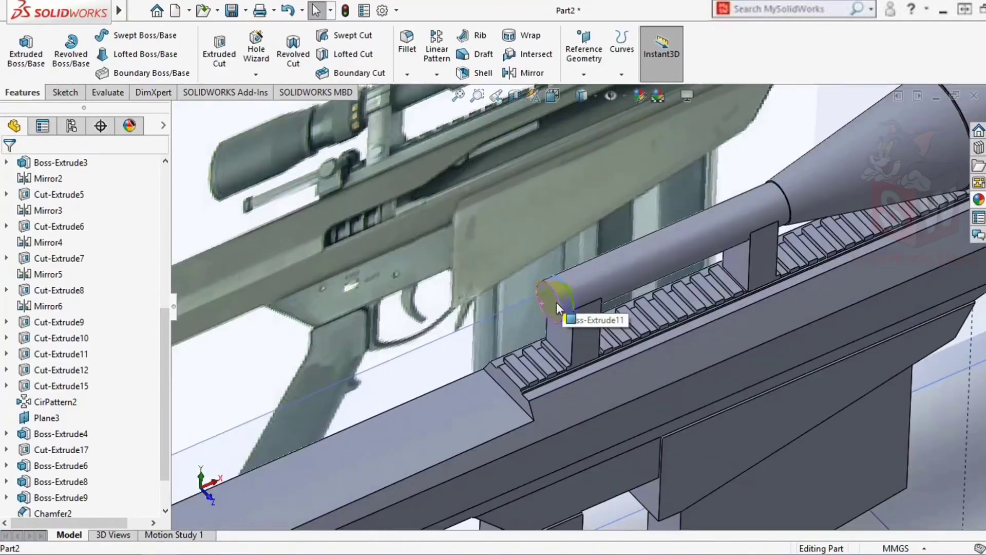
click(568, 321)
click(45, 42)
scroll(548, 270, down, 5)
click(621, 284)
click(628, 231)
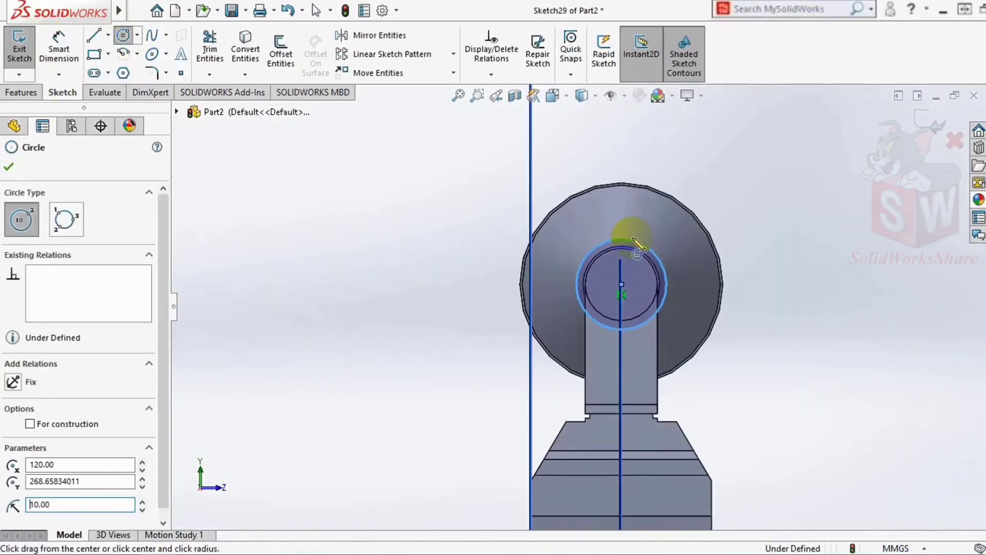
click(26, 54)
key(ctrl+1)
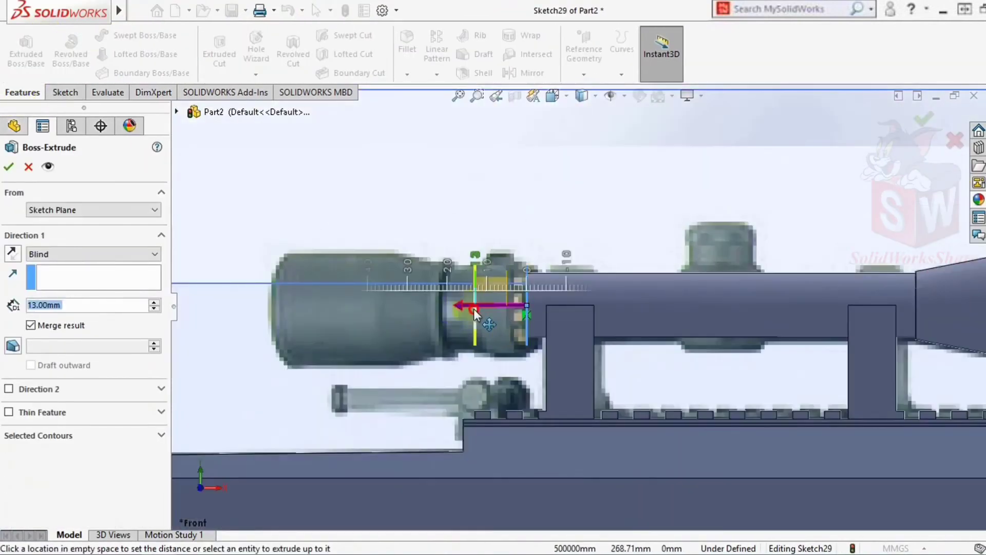
drag(474, 310, 468, 307)
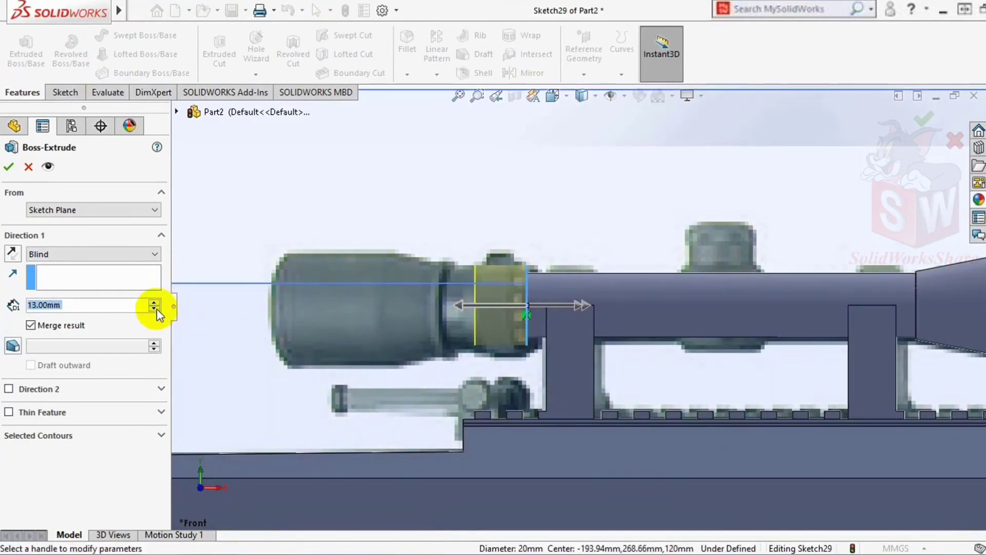
click(10, 166)
Step: Extend the new cylinder's end face with a further 10 mm circular extrusion
click(488, 286)
click(62, 92)
click(123, 35)
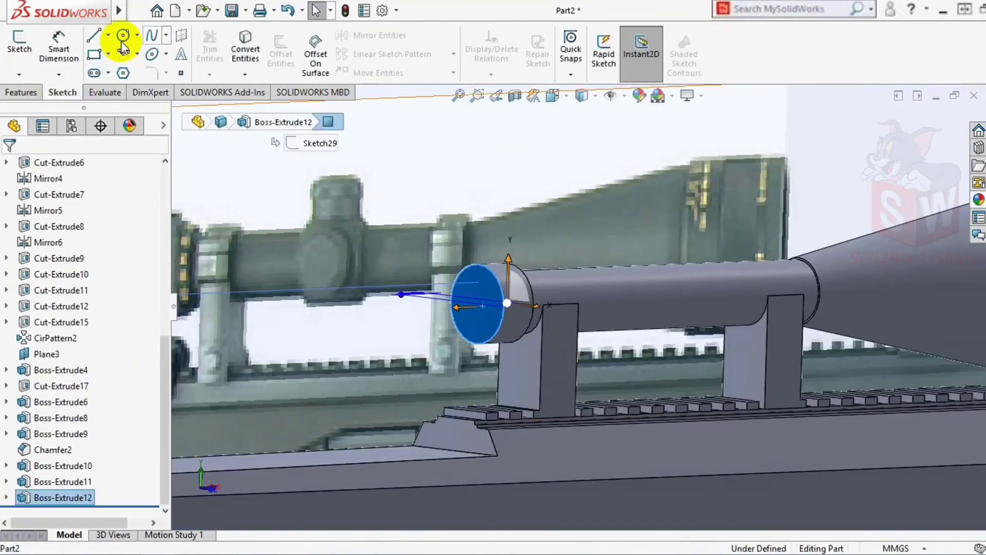
click(477, 304)
key(Return)
click(20, 92)
click(26, 54)
key(ctrl+1)
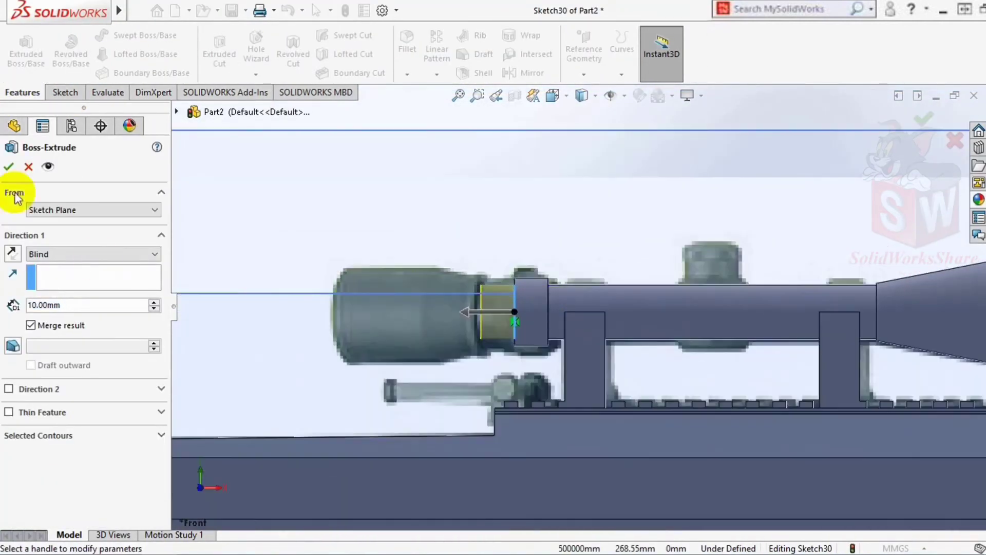
click(10, 166)
click(62, 92)
Step: Sketch a 15 mm radius circle centred on the tube's rear end face
click(19, 49)
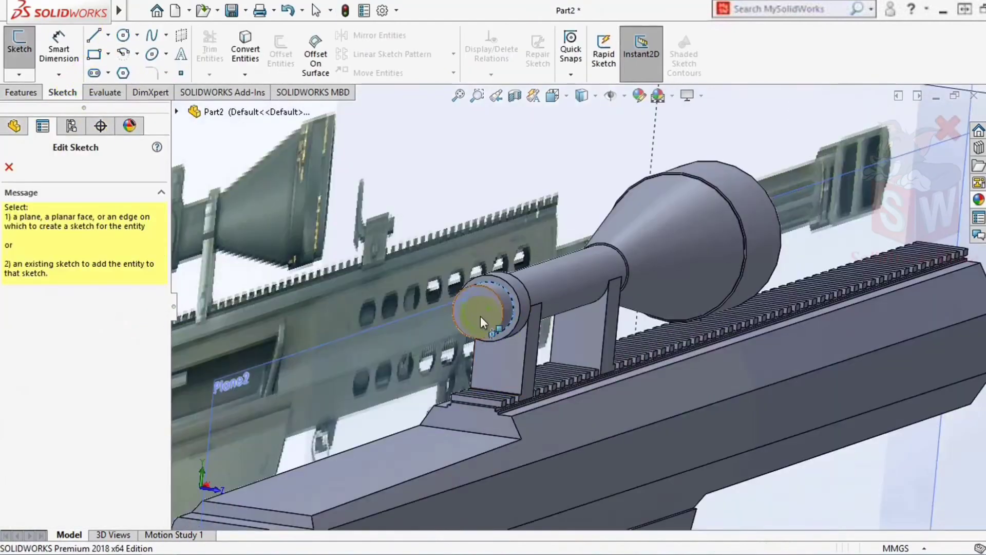
click(480, 316)
click(122, 35)
drag(477, 312, 492, 362)
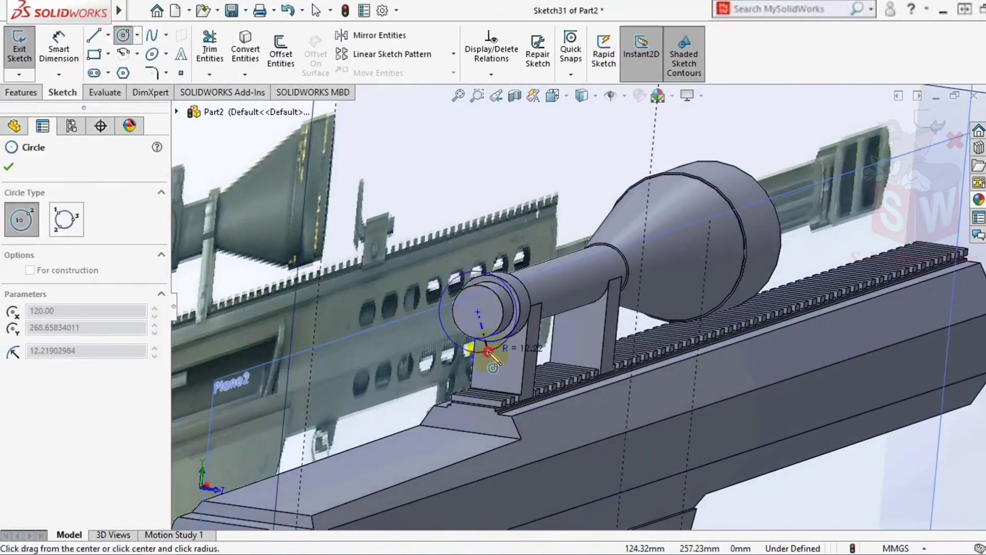
click(492, 362)
key(ctrl+1)
scroll(261, 406, up, 5)
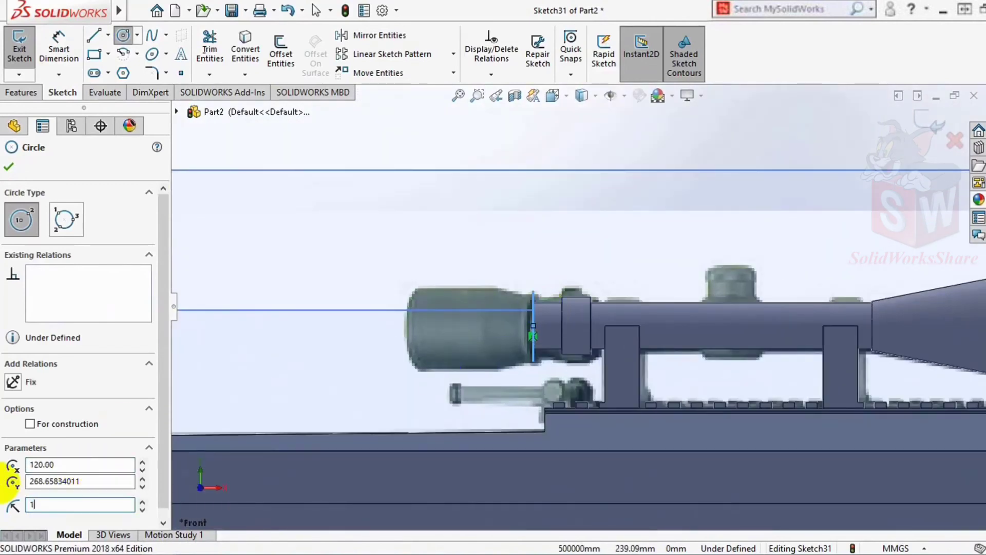
Step: Extrude the circle 44 mm to form the eyepiece
click(13, 174)
click(21, 92)
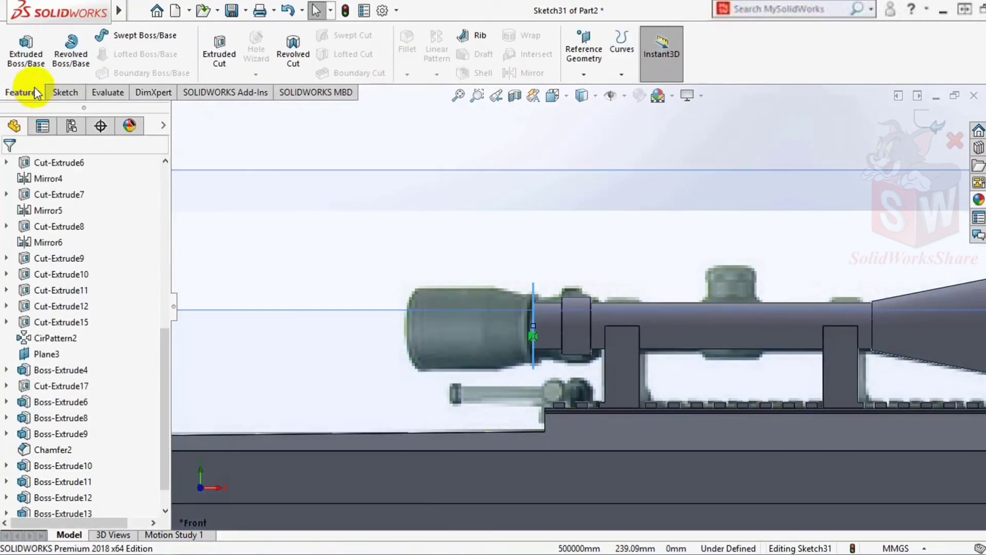
click(26, 51)
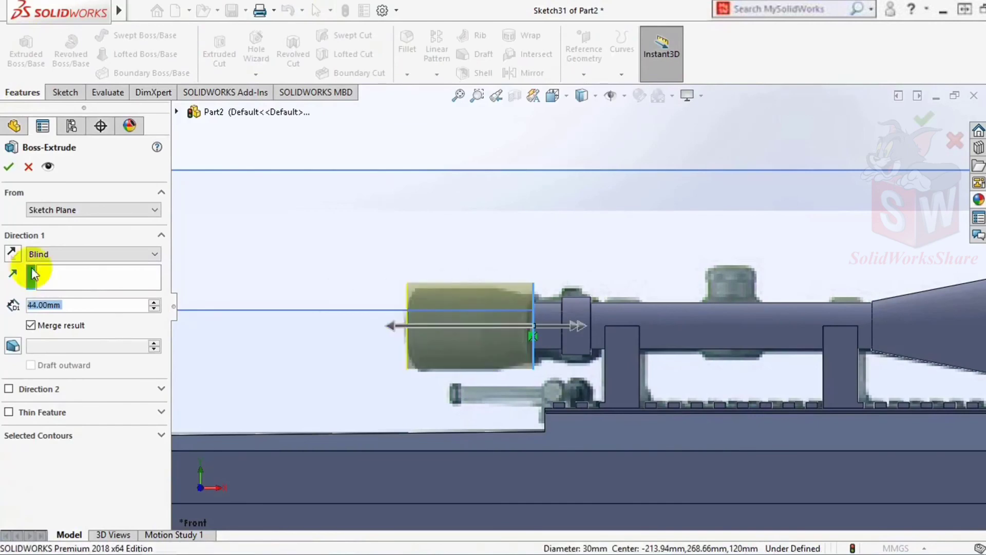
click(8, 166)
Step: Chamfer the eyepiece's tube-side edge with 6 mm distance at 74°
click(436, 108)
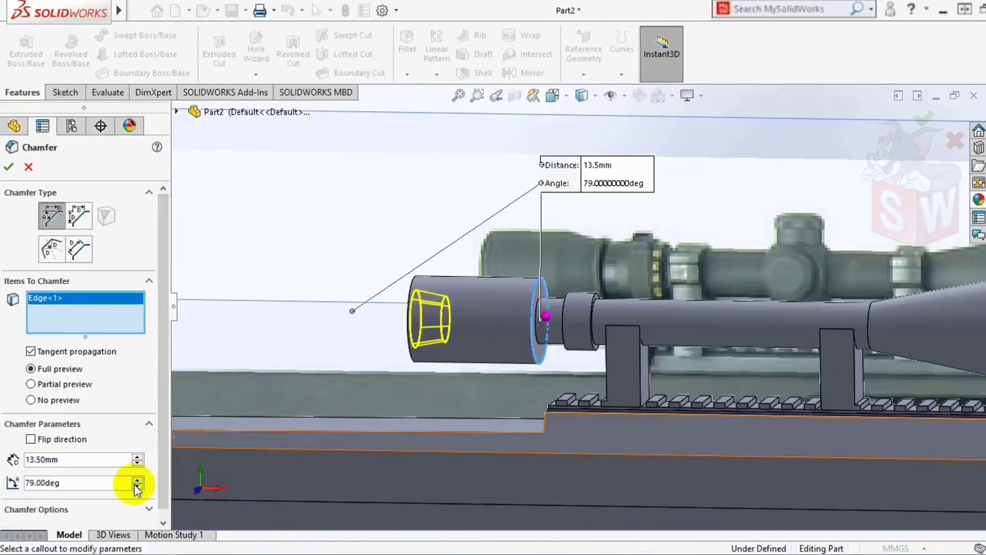
key(ctrl+1)
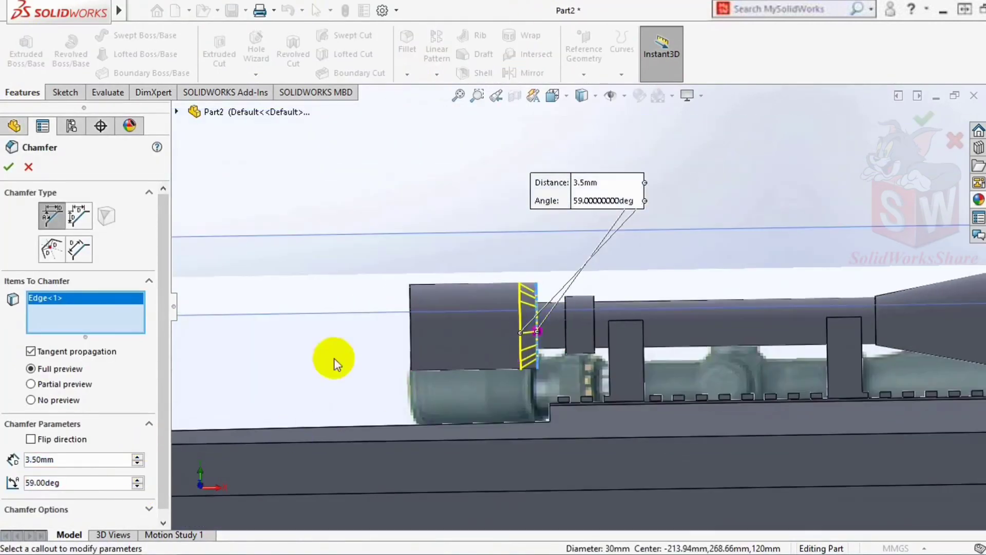
click(137, 479)
click(138, 456)
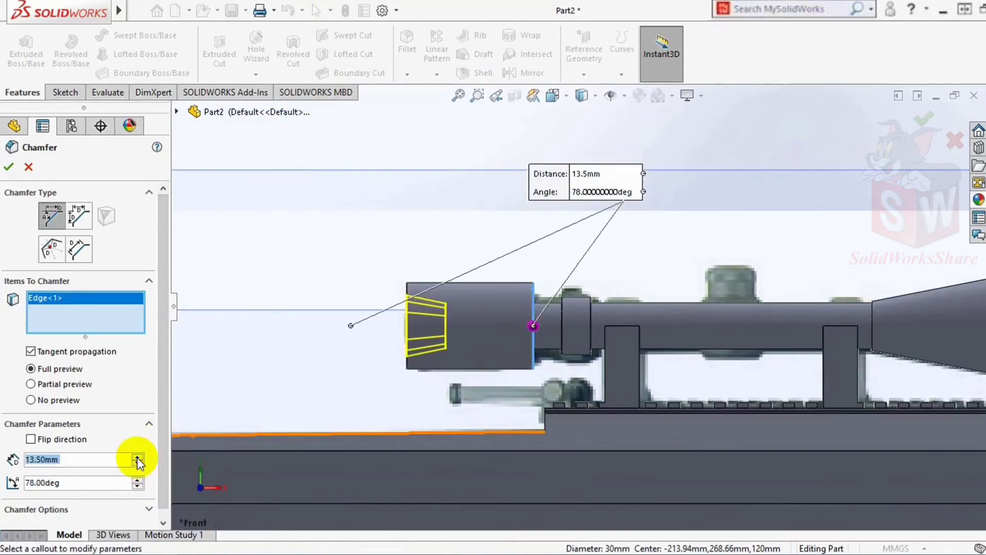
text(2)
key(Return)
mouse_move(462, 396)
middle_down()
mouse_move(486, 394)
mouse_move(463, 370)
middle_up()
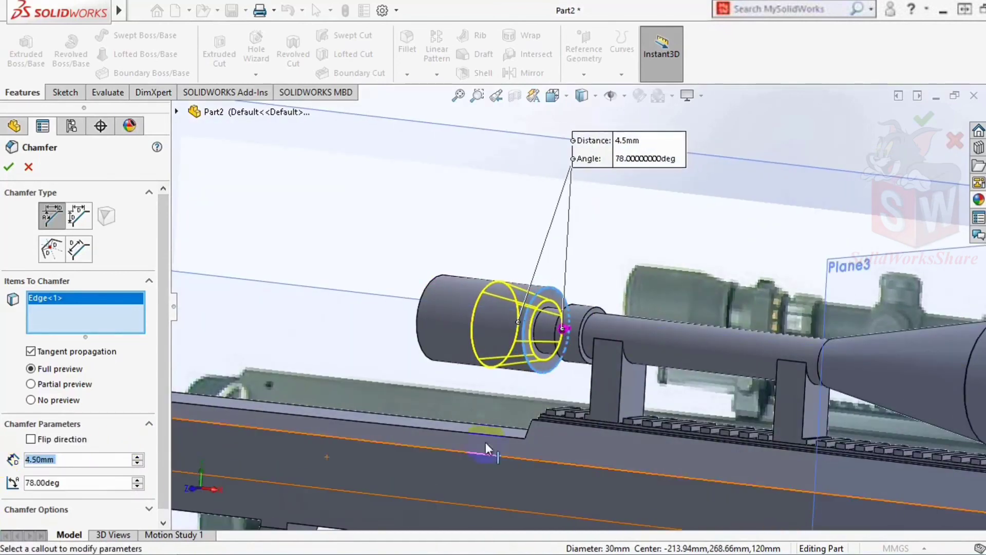
click(191, 493)
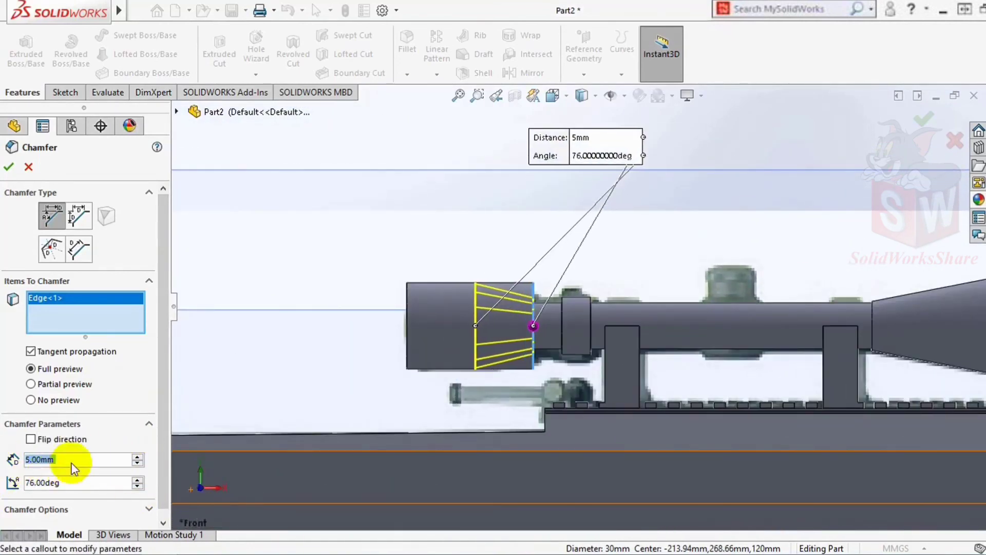
click(137, 487)
click(137, 487)
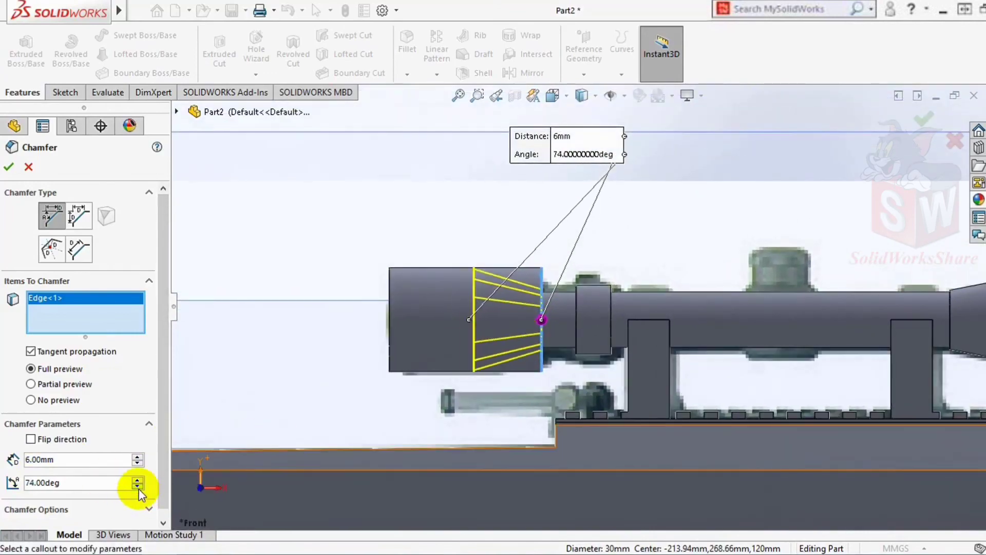
click(9, 167)
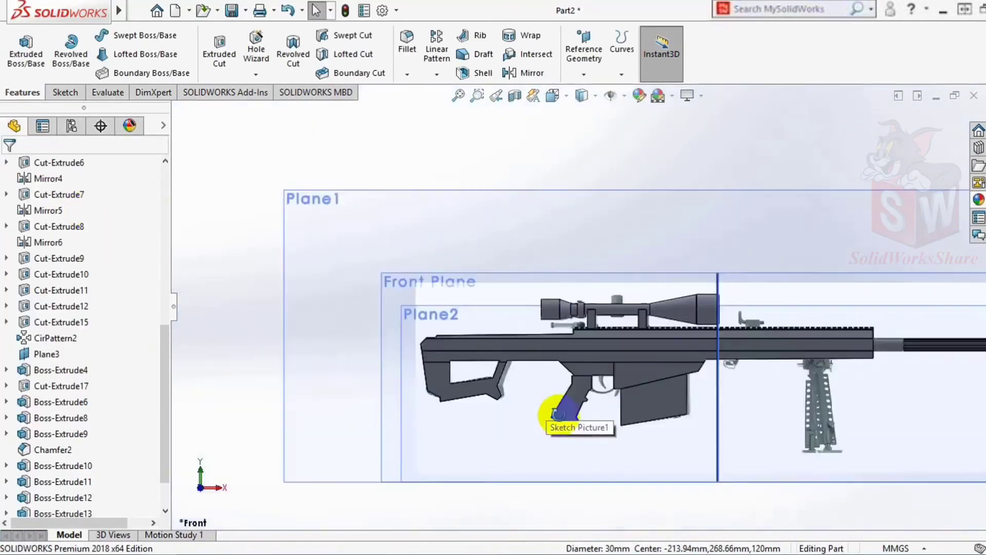